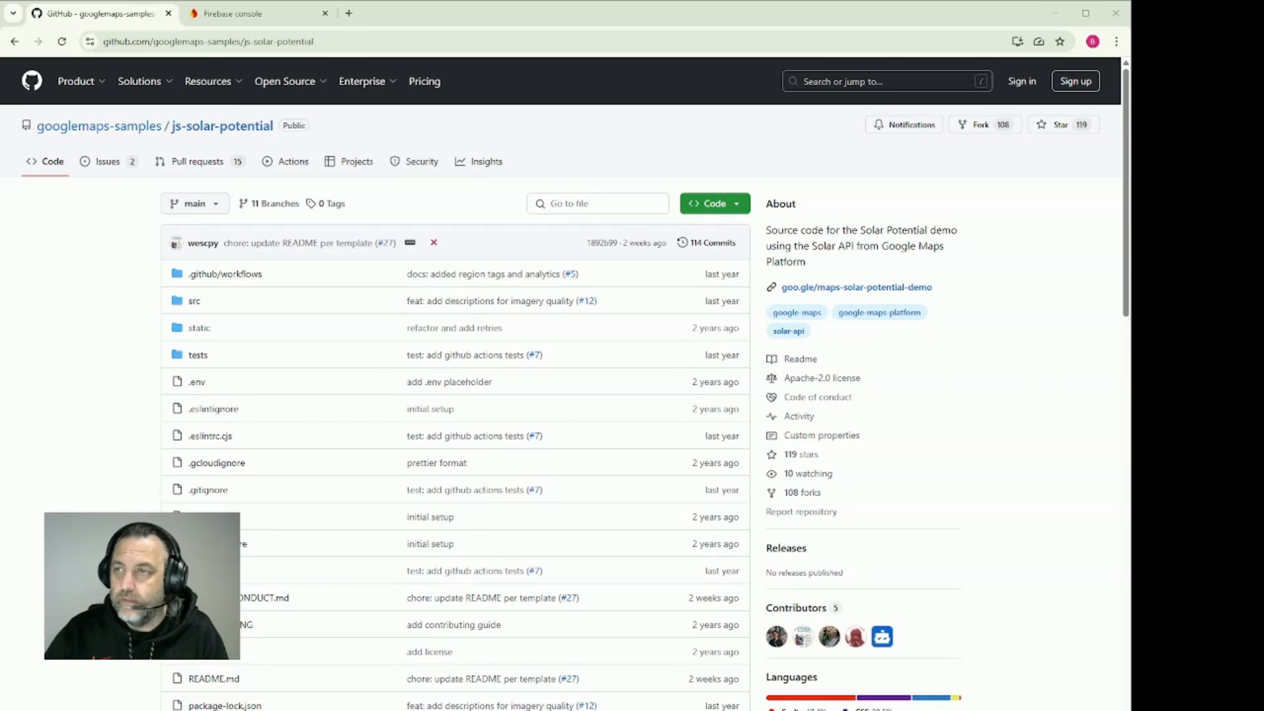
Copy the js-solar-potential repository's HTTPS clone URL and ask Cursor's agent to clone that repo and allow it to run locally
left_click(714, 204)
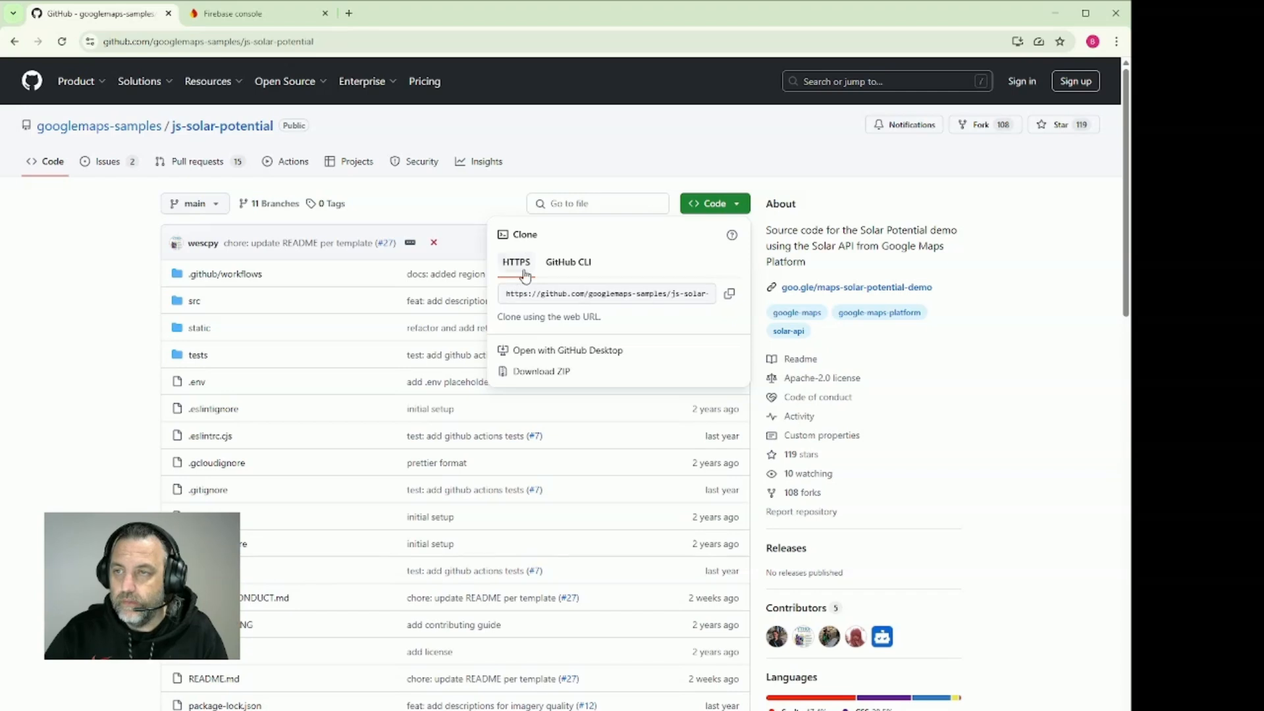
left_click(729, 296)
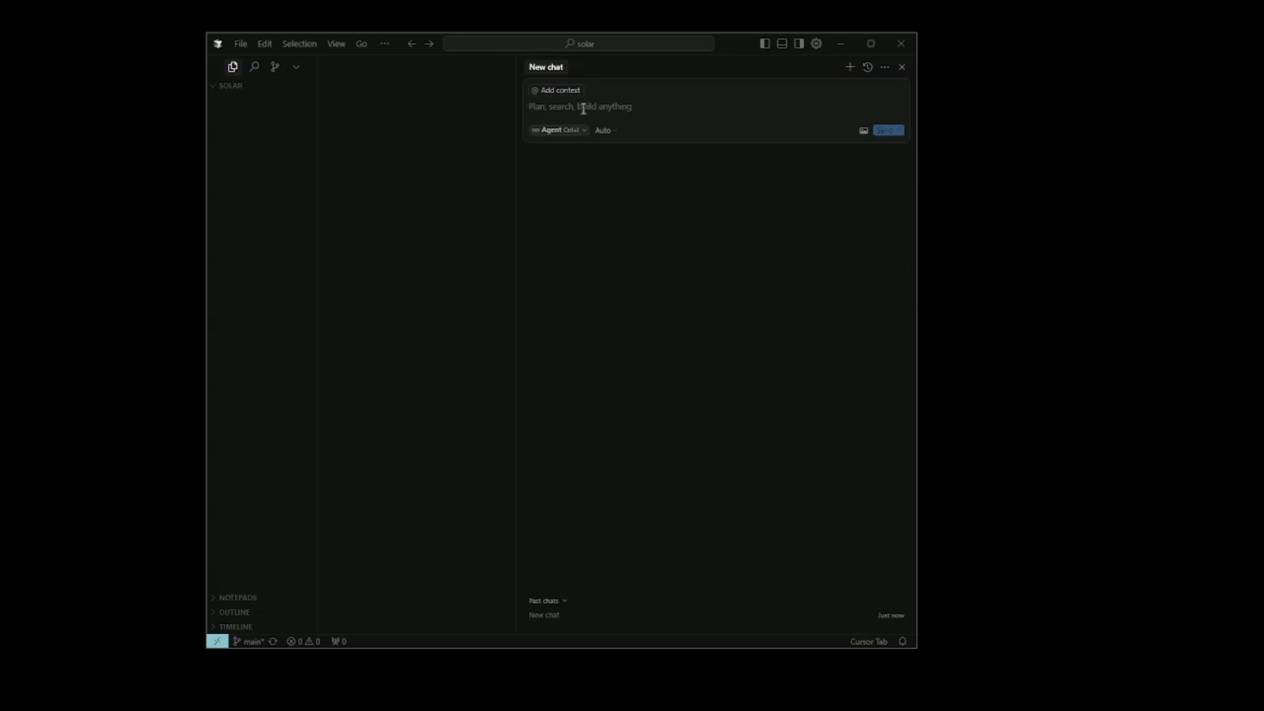
type("Clone the")
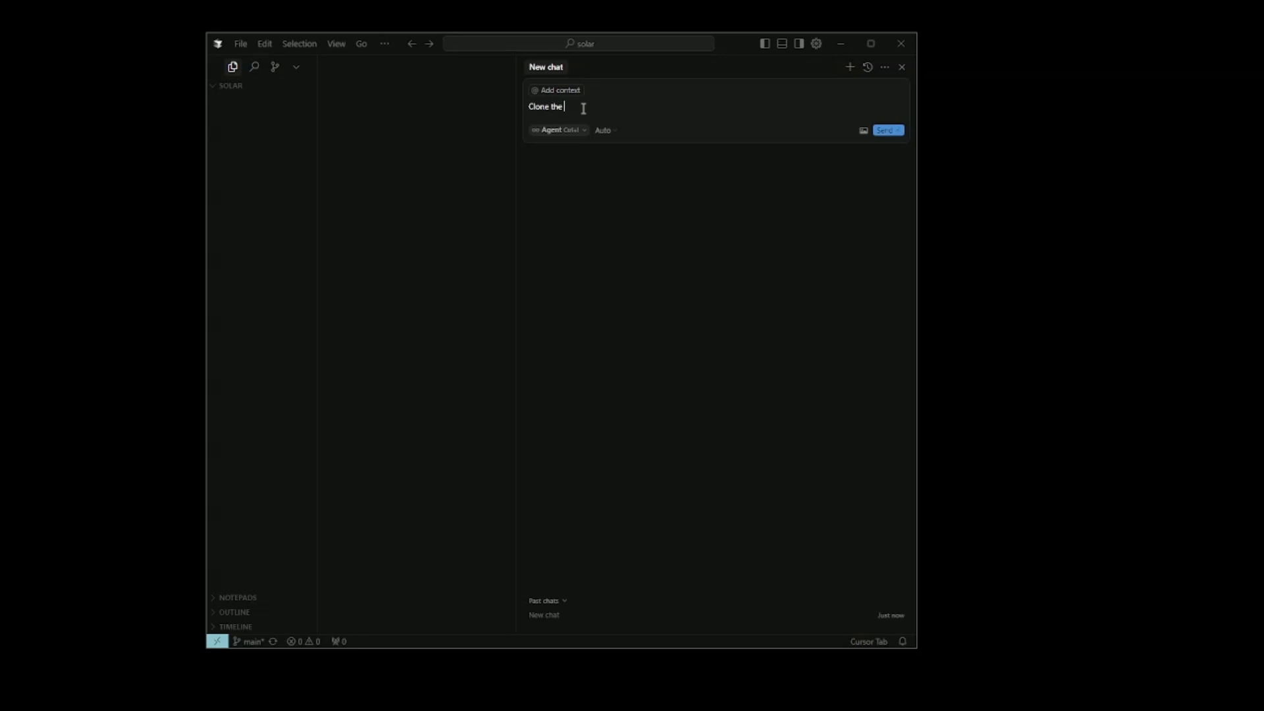
type(" following repo")
key("ctrl+v")
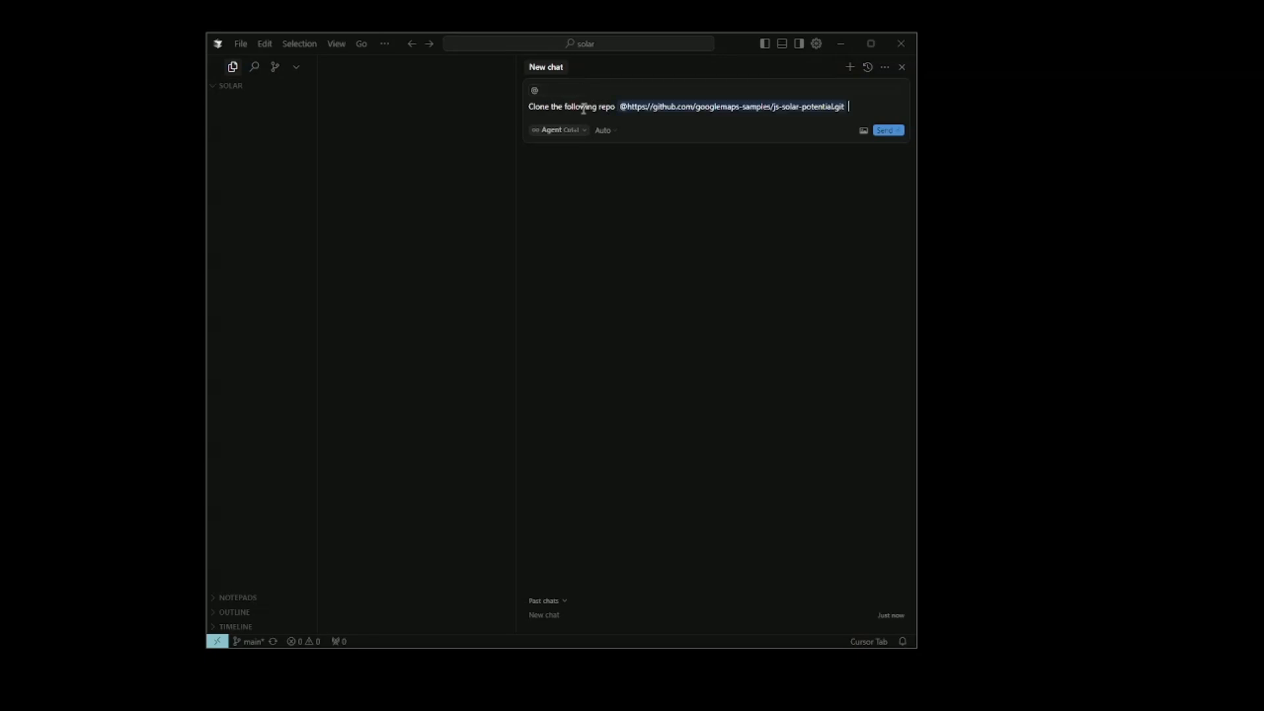
type("and allow me to run it locally")
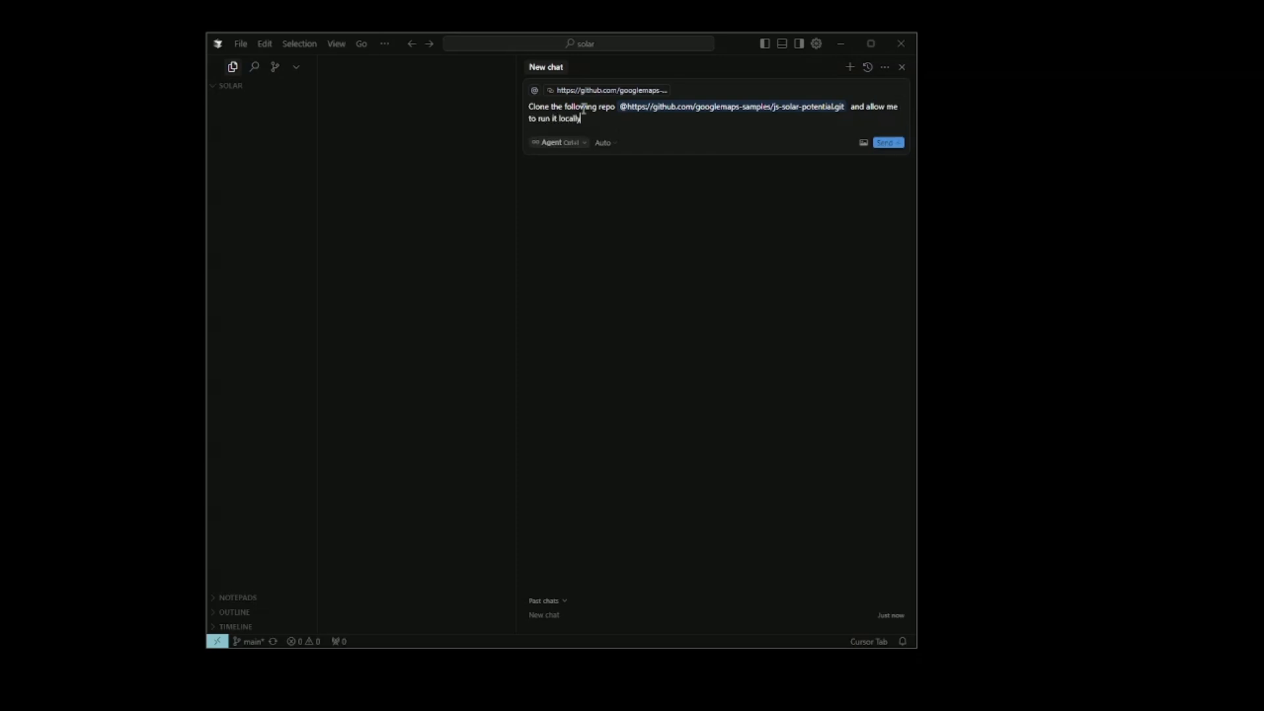
key("Return")
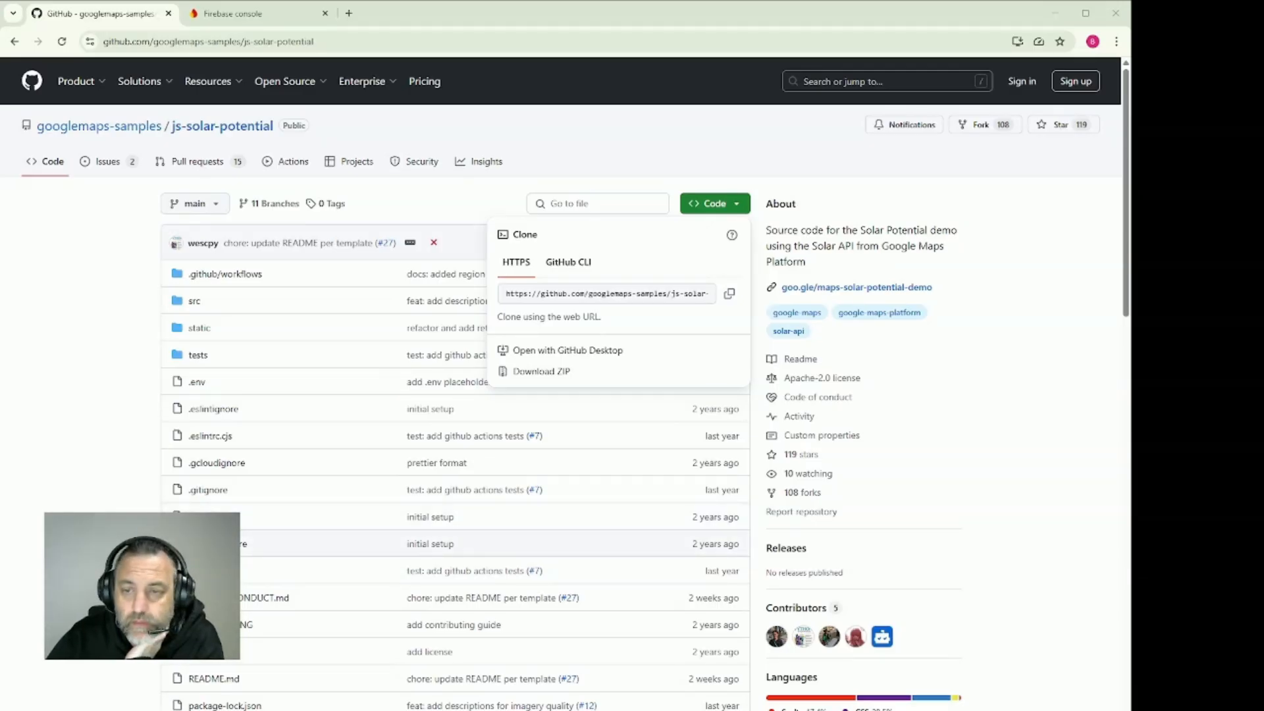
Open the repository's README.md on GitHub and examine its requirements, Google Maps API key and app-running sections
scroll(566, 382, "down", 1)
left_click(211, 613)
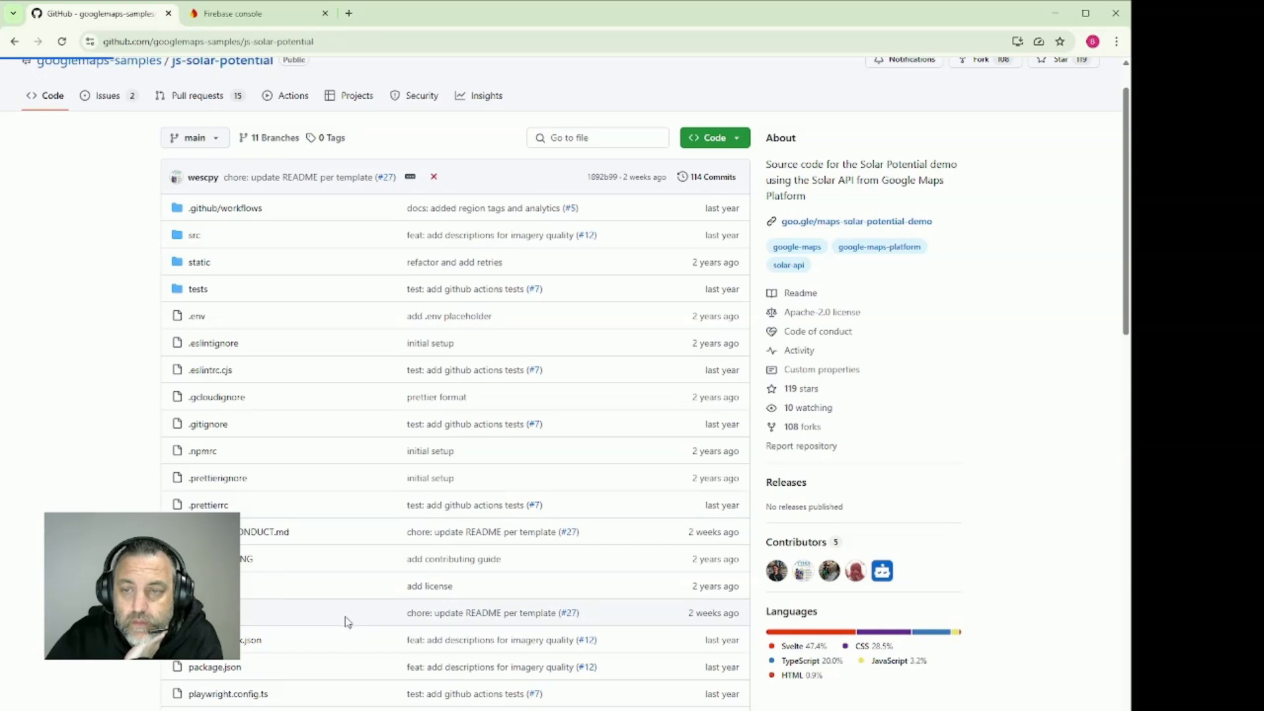
scroll(490, 482, "down", 3)
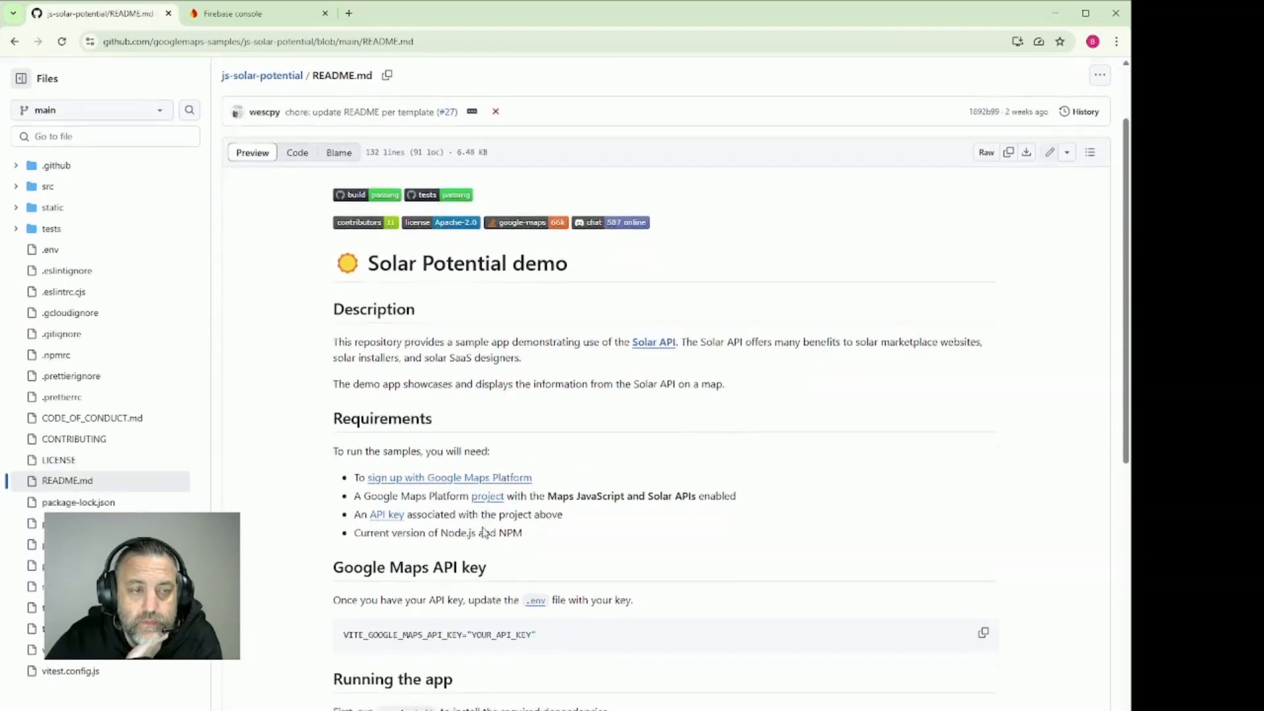
scroll(323, 490, "down", 2)
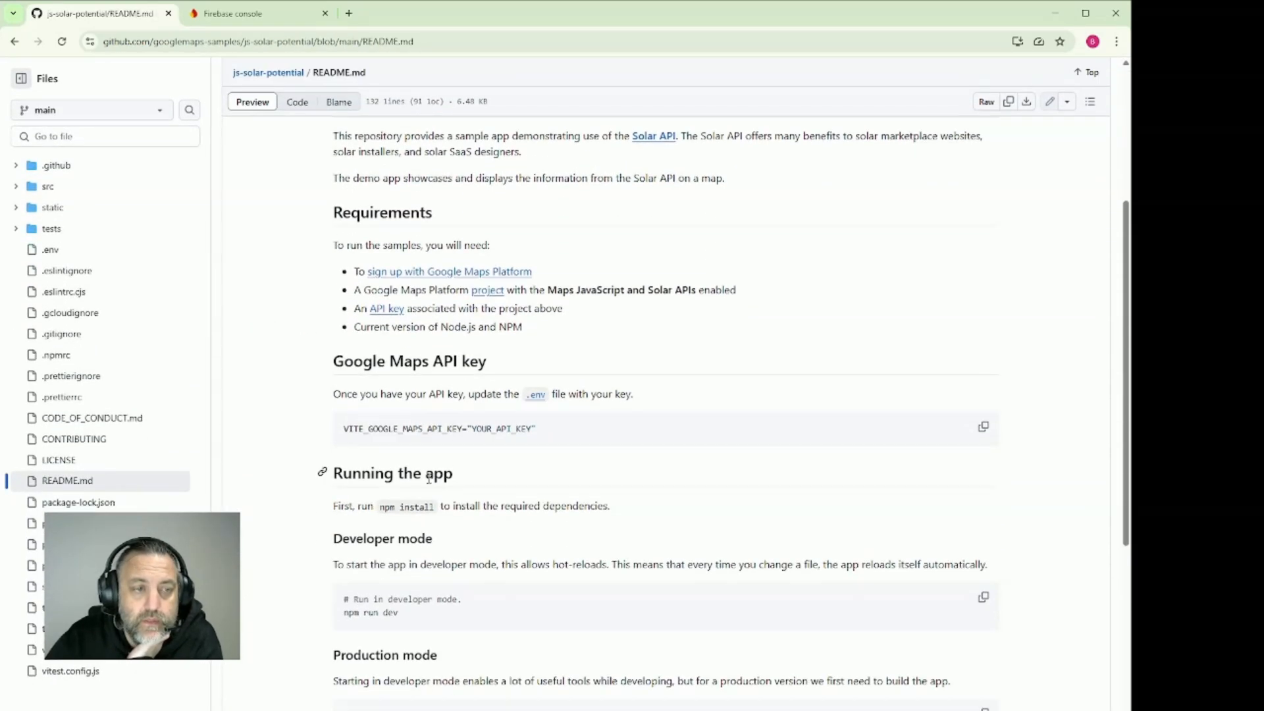
left_click_drag(339, 362, 508, 369)
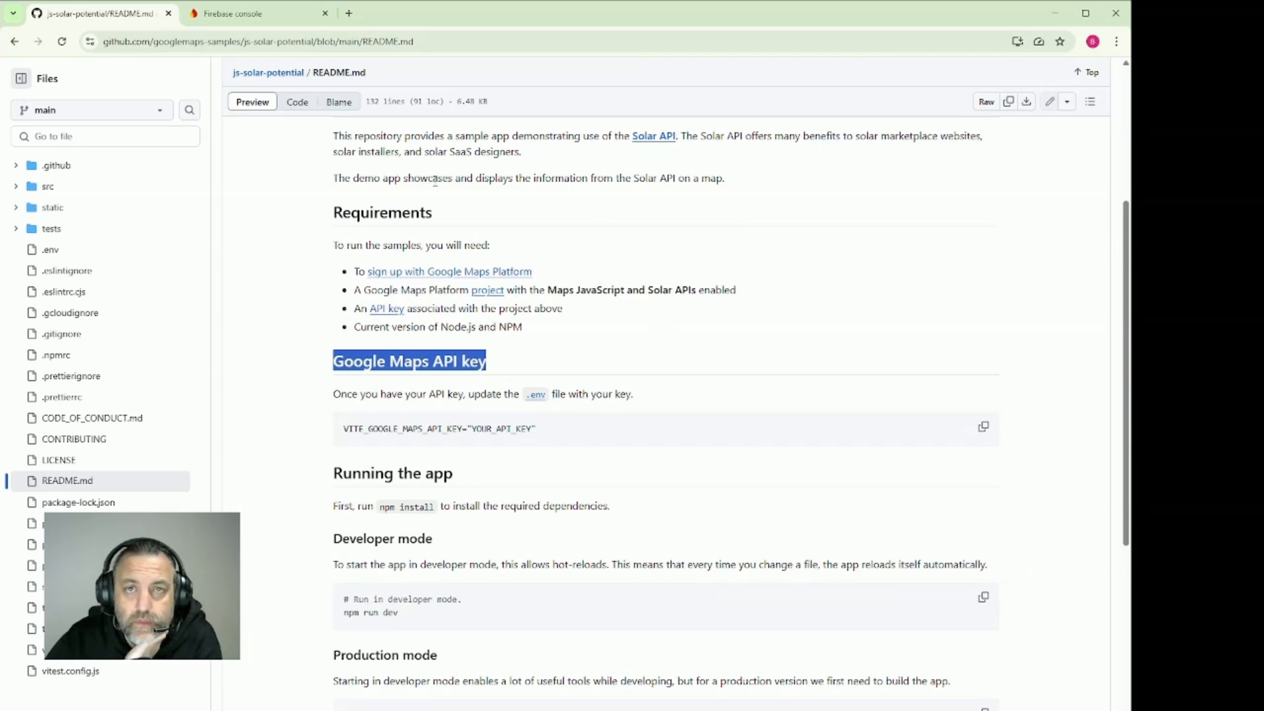
scroll(485, 195, "up", 5)
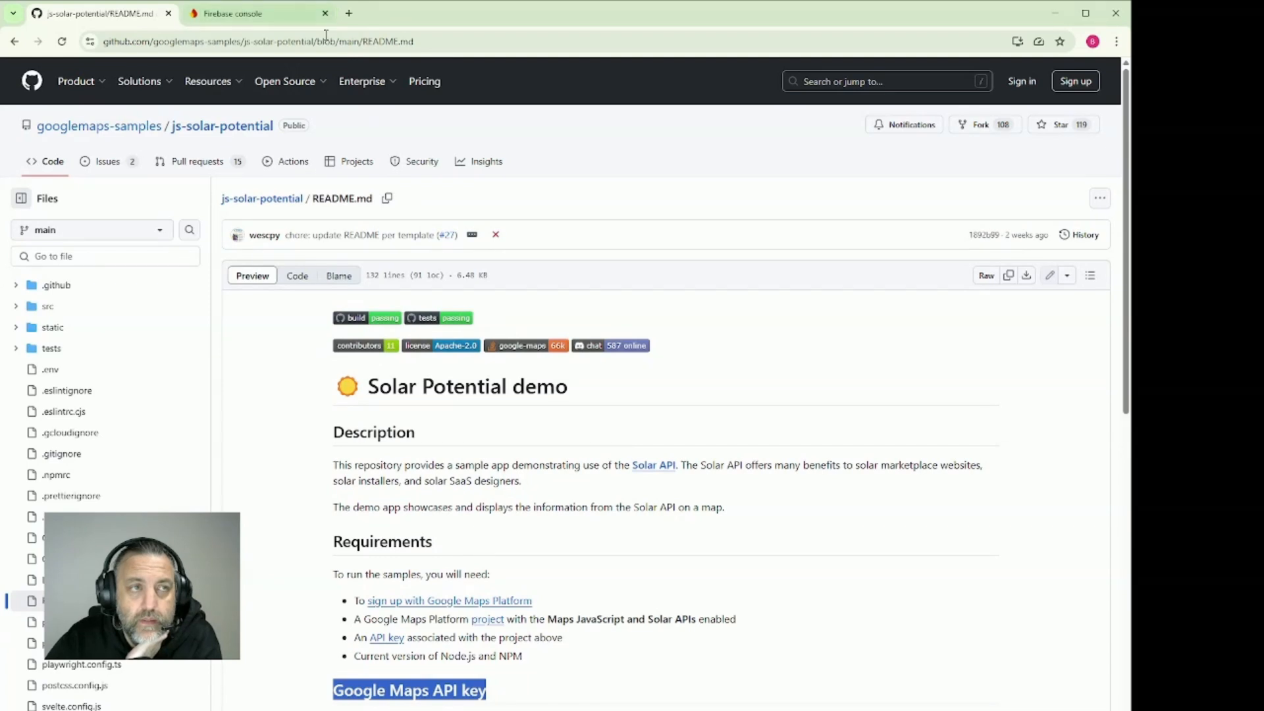
Search the web for "google solar api" in a new tab, view the Solar API overview page and close that tab
left_click(349, 13)
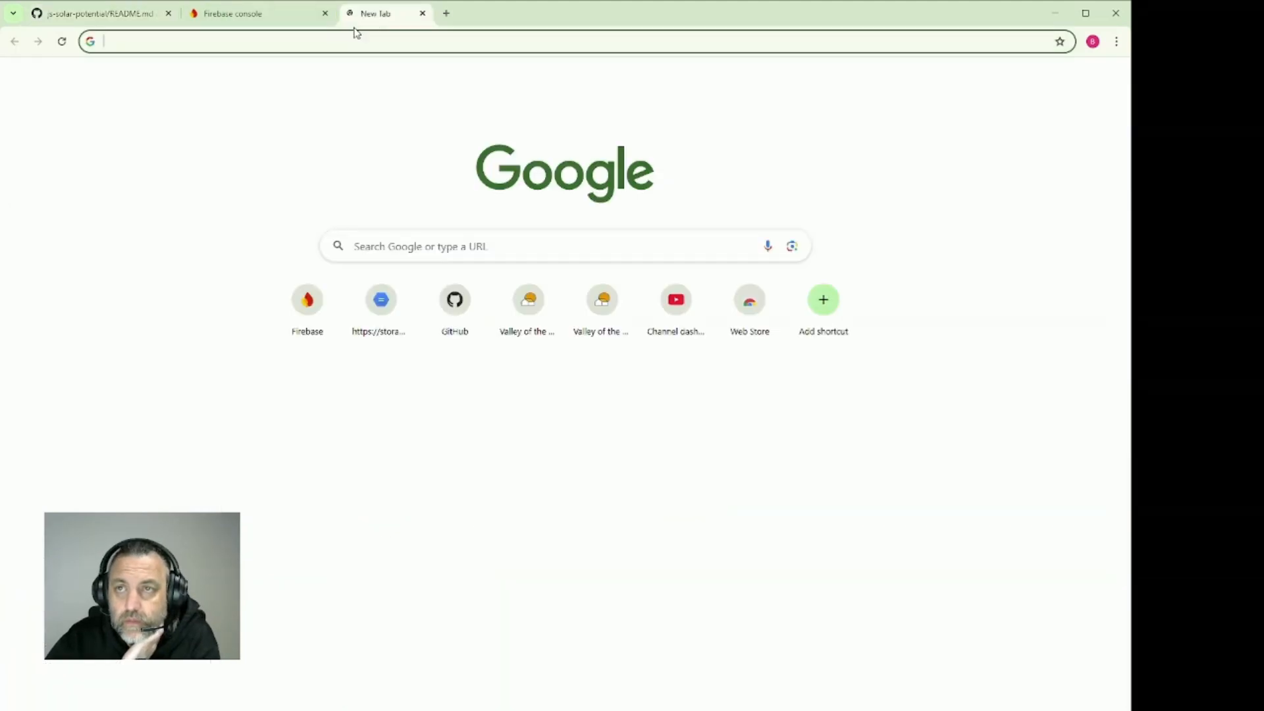
left_click(350, 41)
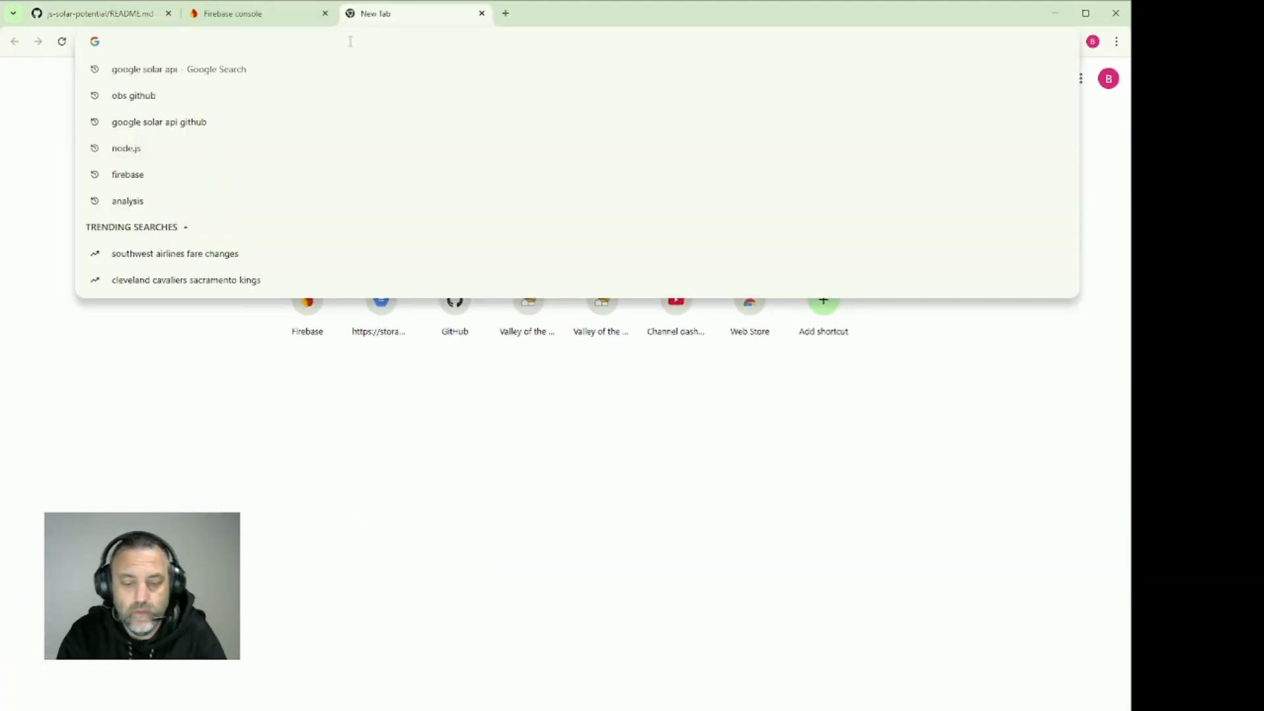
type("Google solar api")
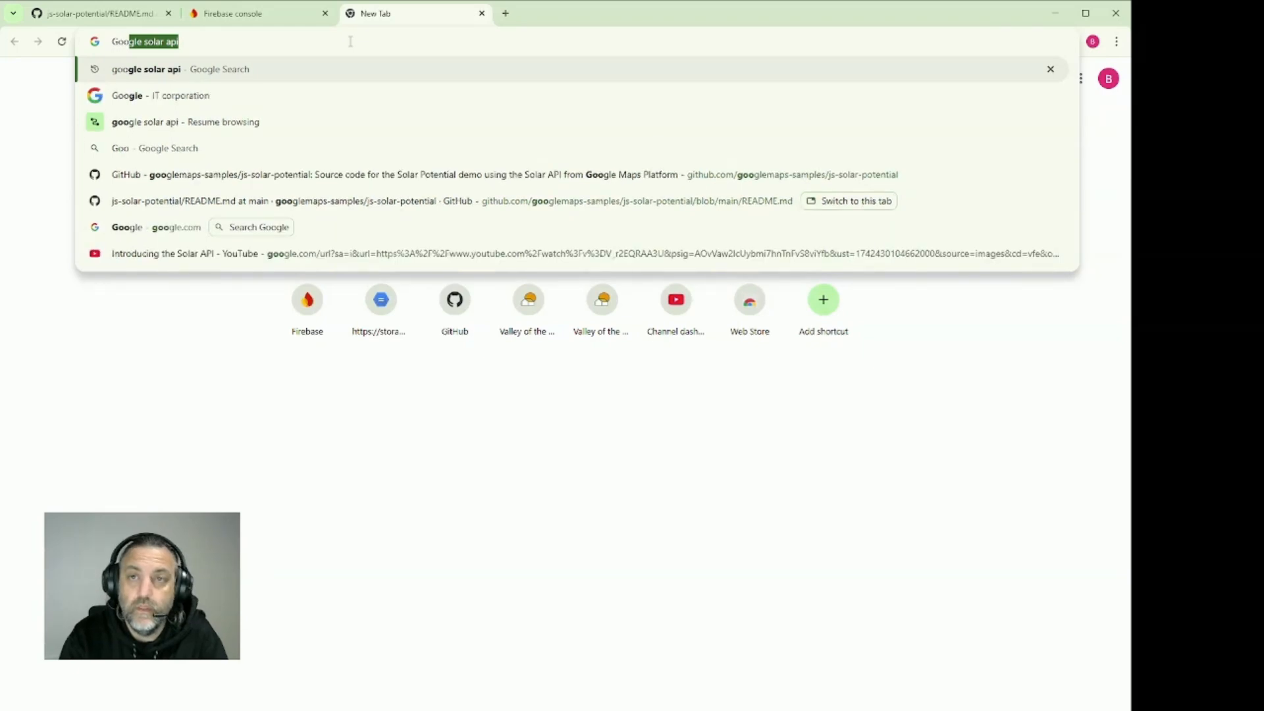
key("Return")
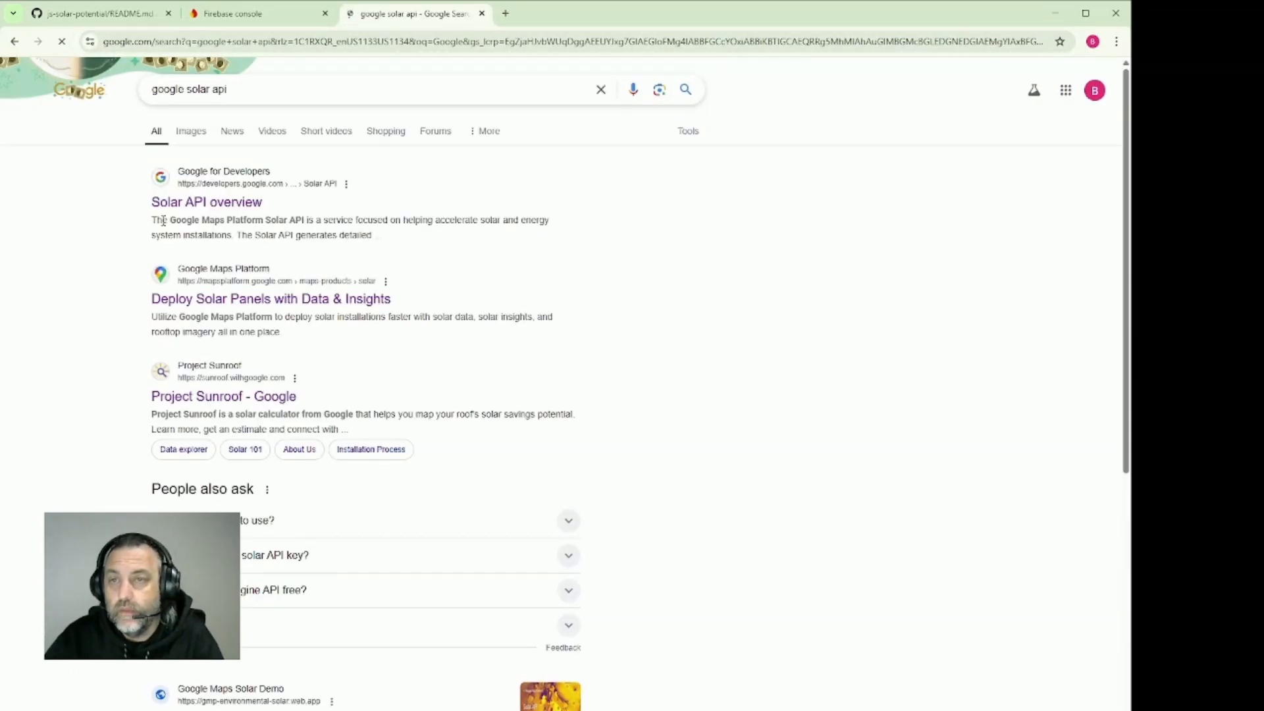
left_click(230, 209)
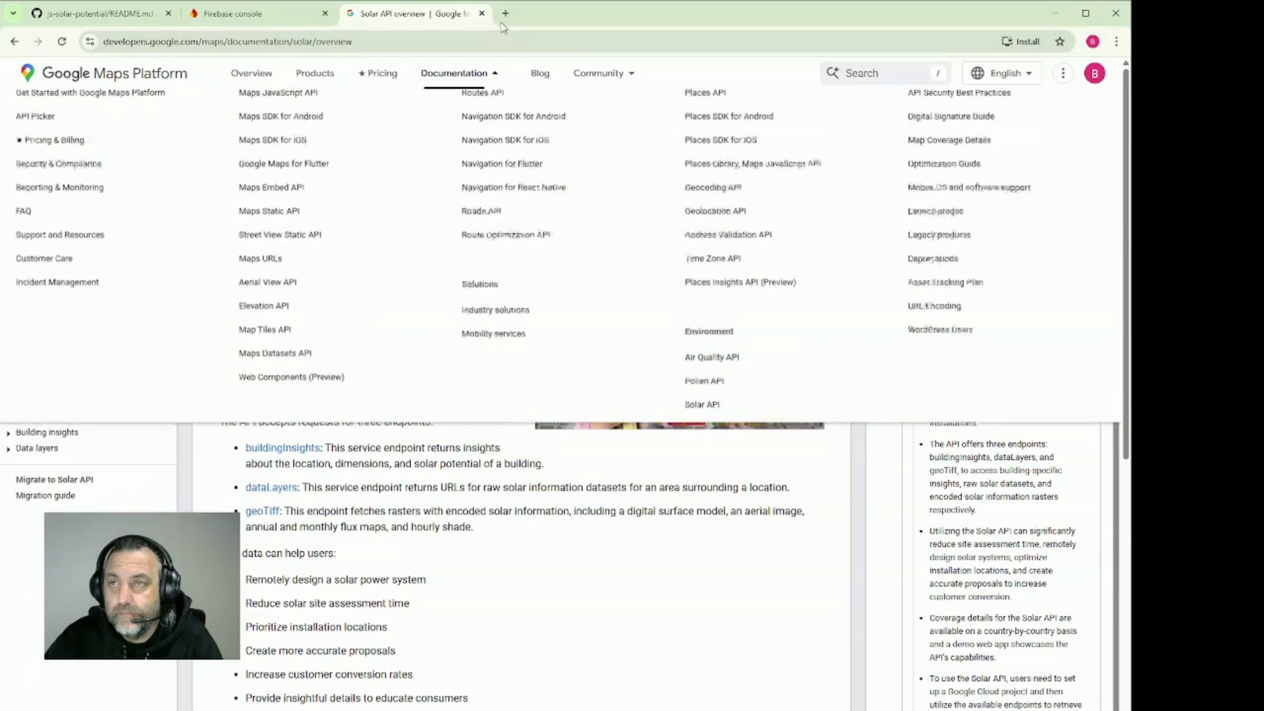
left_click(481, 13)
Examine the README's list of requirements for running the samples and the instructions below it
mouse_move(172, 84)
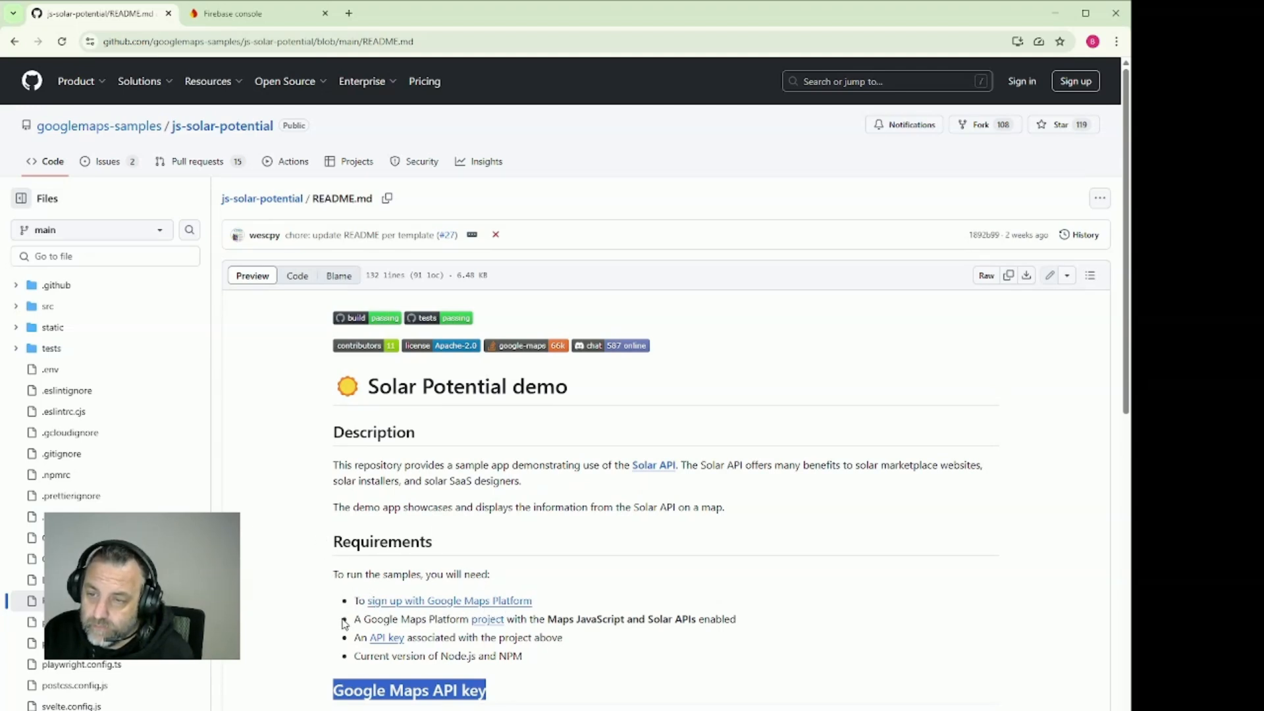
left_click_drag(353, 620, 333, 575)
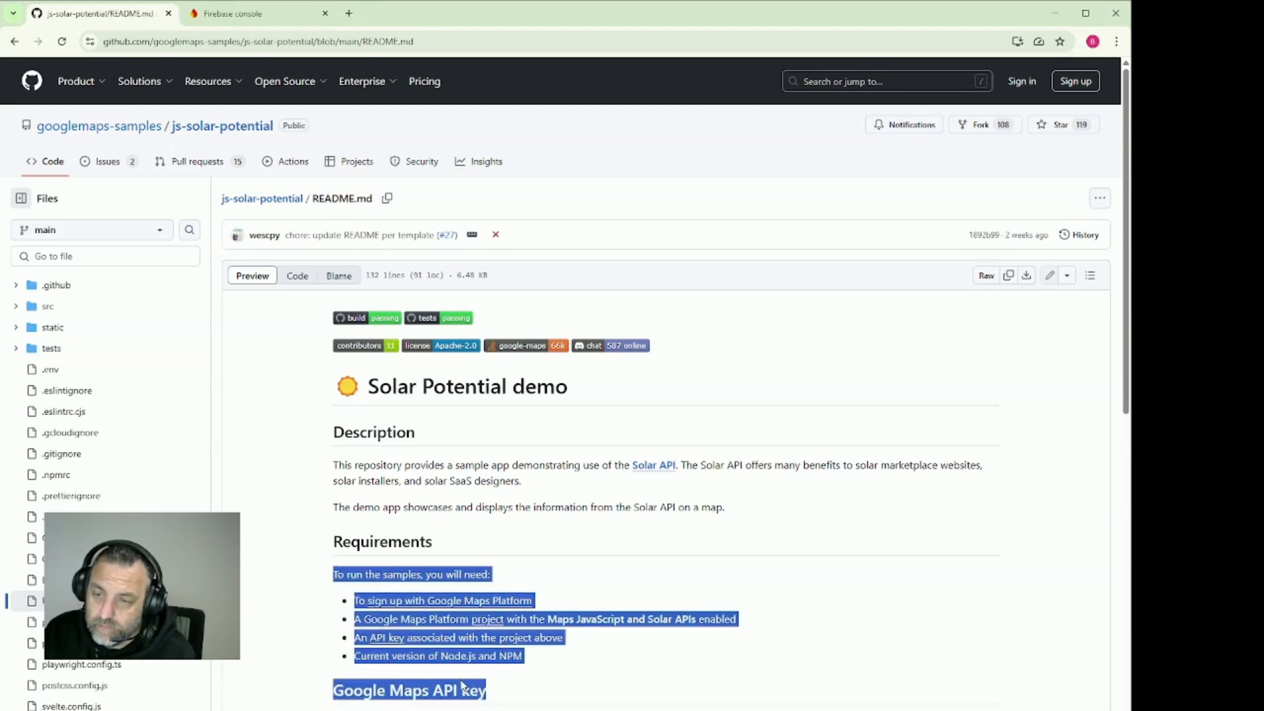
scroll(521, 691, "down", 2)
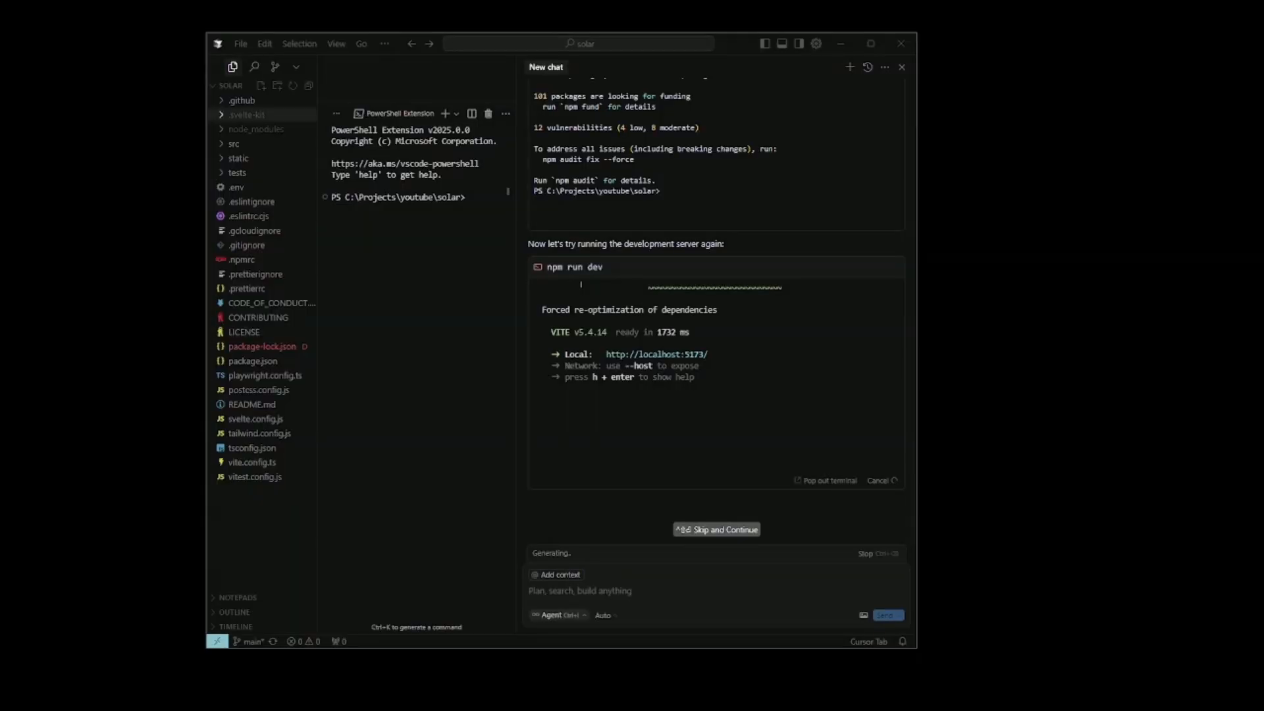
Open the .env file in Cursor, enlarge its editor area and select the placeholder value of VITE_GOOGLE_MAPS_API_KEY
left_click(237, 188)
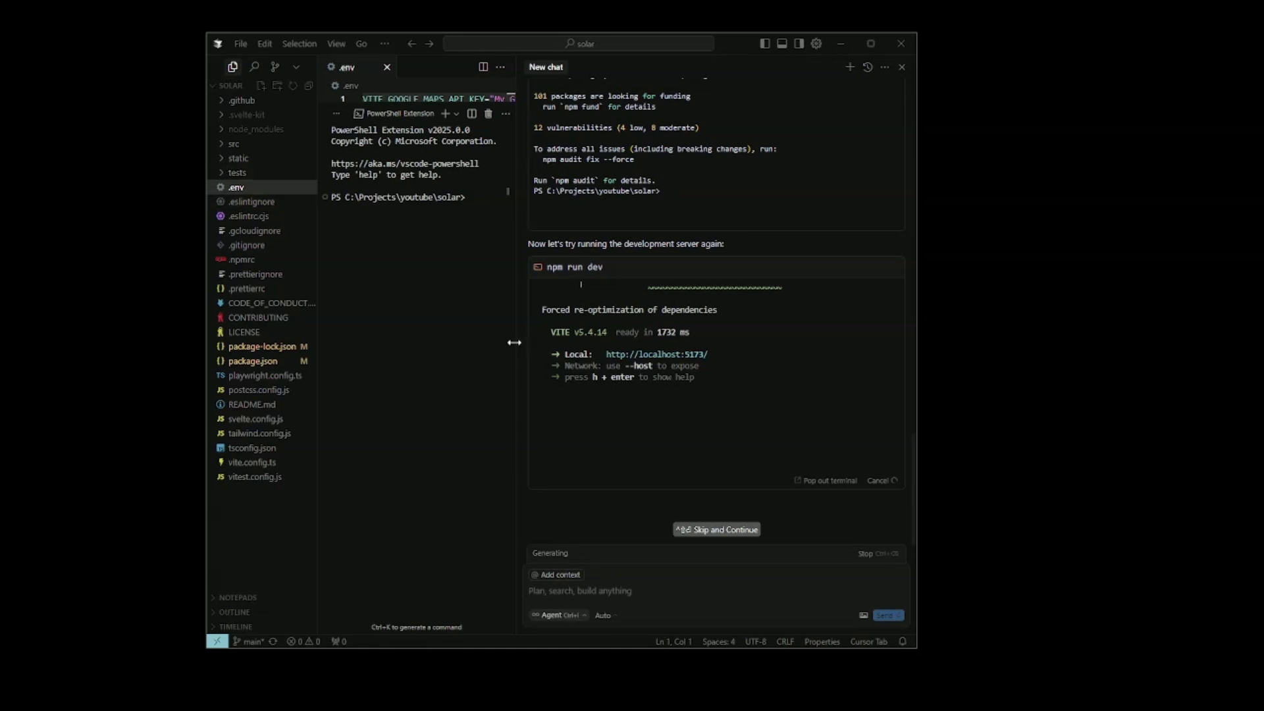
left_click_drag(517, 341, 790, 377)
left_click(776, 113)
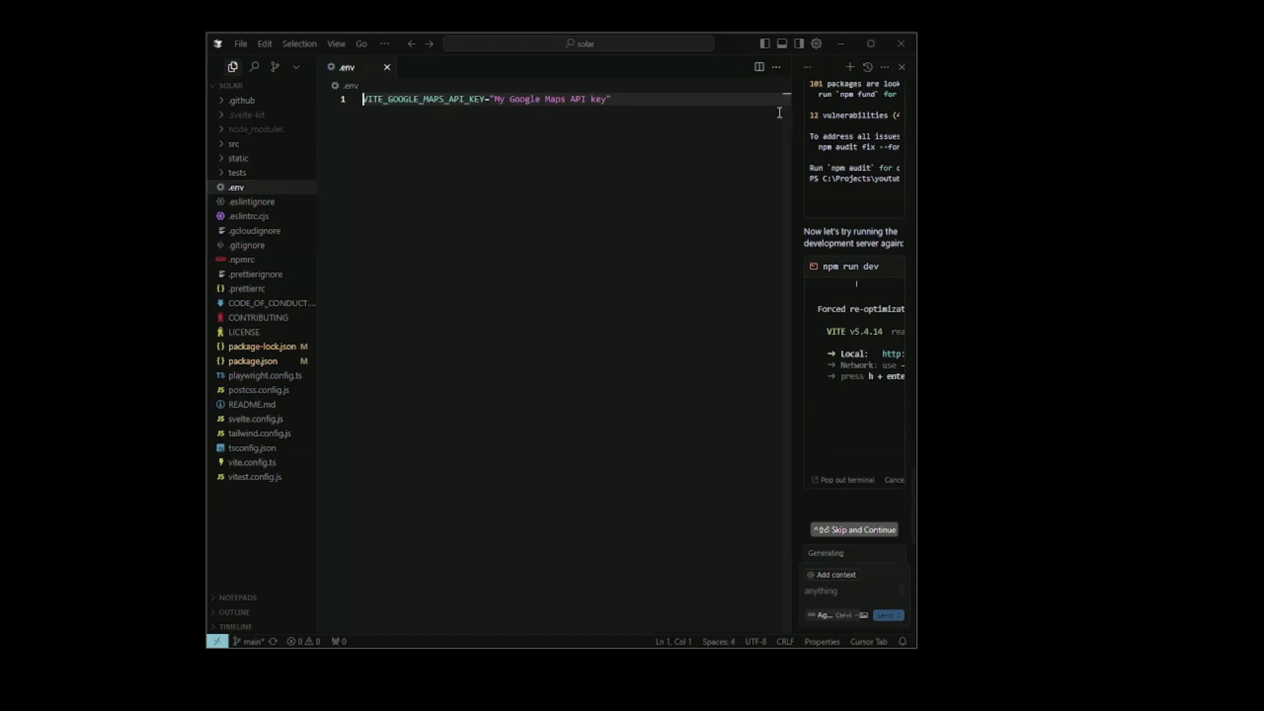
left_click_drag(613, 100, 487, 99)
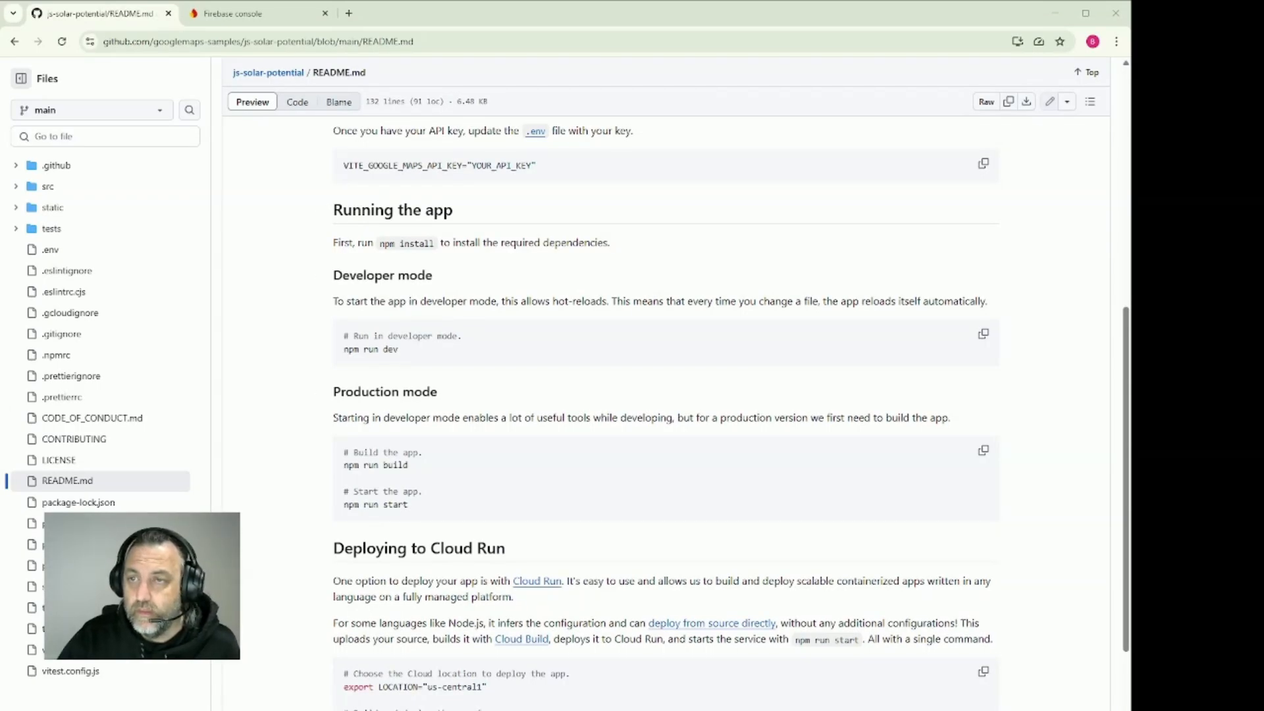
Examine the README's npm run dev and npm install commands, and review the agent's setup and dev server output in Cursor
left_click_drag(381, 242, 399, 350)
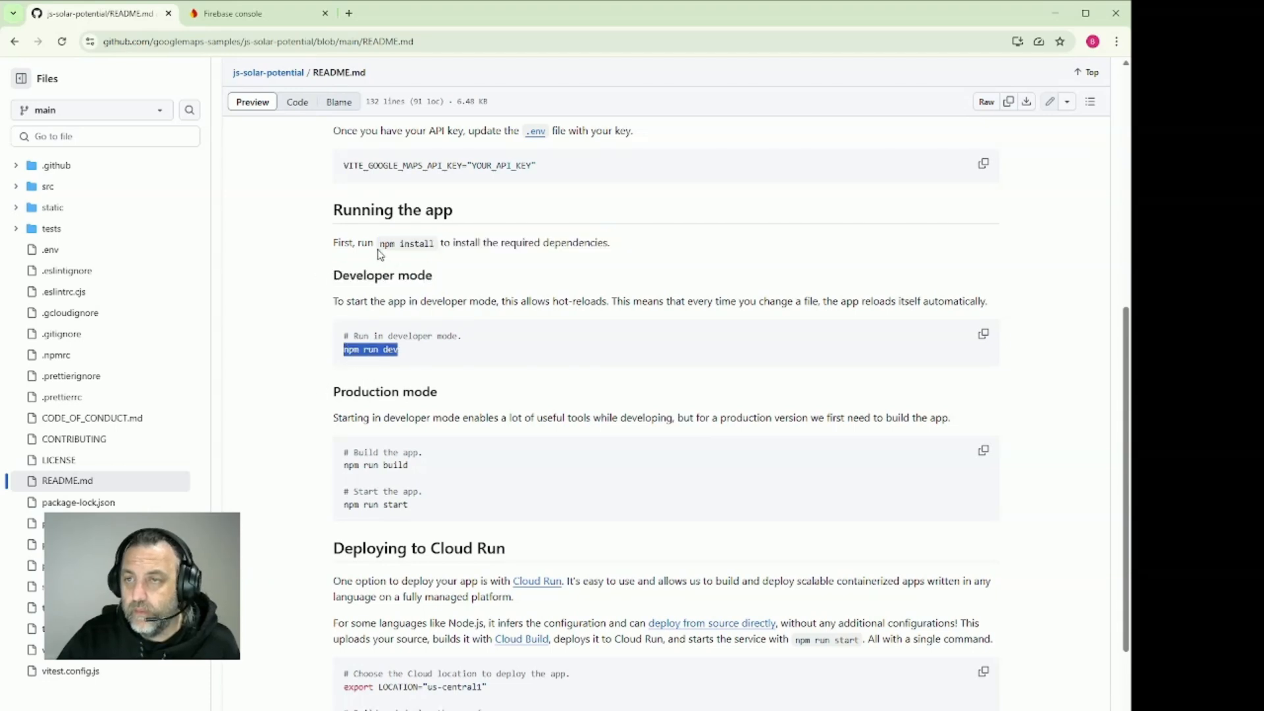
left_click_drag(380, 243, 439, 244)
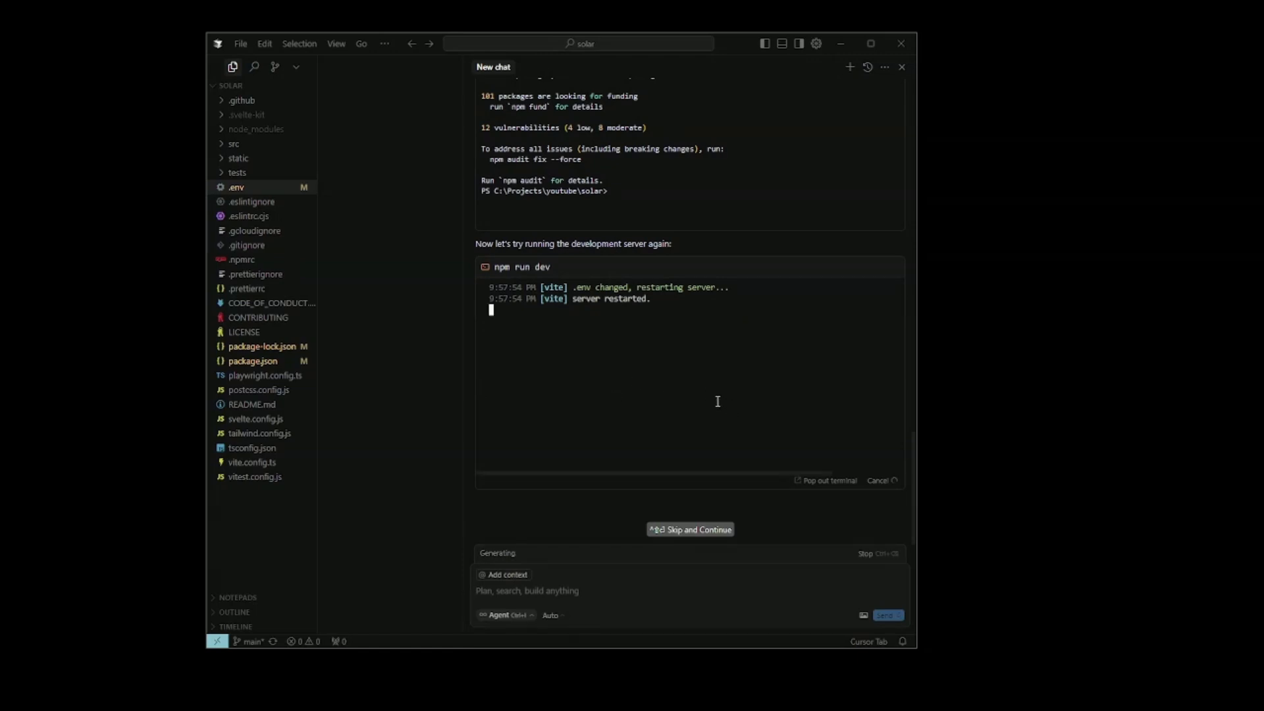
scroll(554, 293, "up", 3)
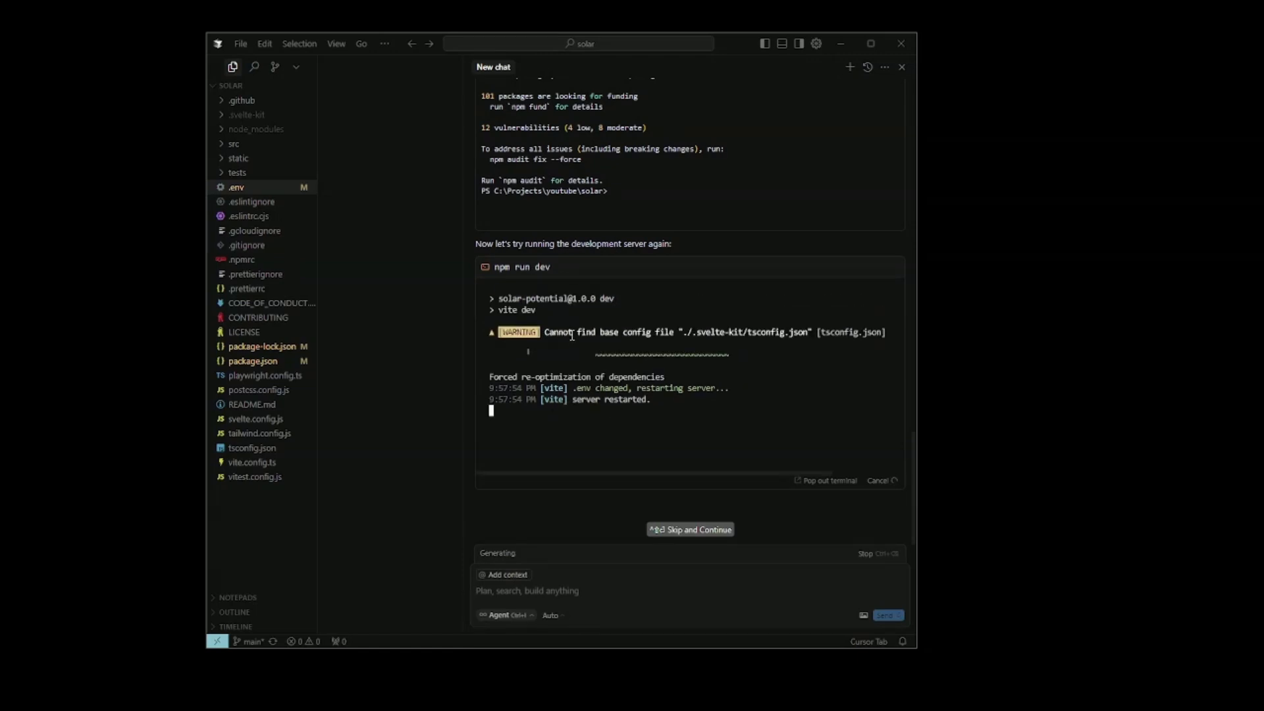
scroll(572, 345, "up", 3)
scroll(595, 359, "down", 3)
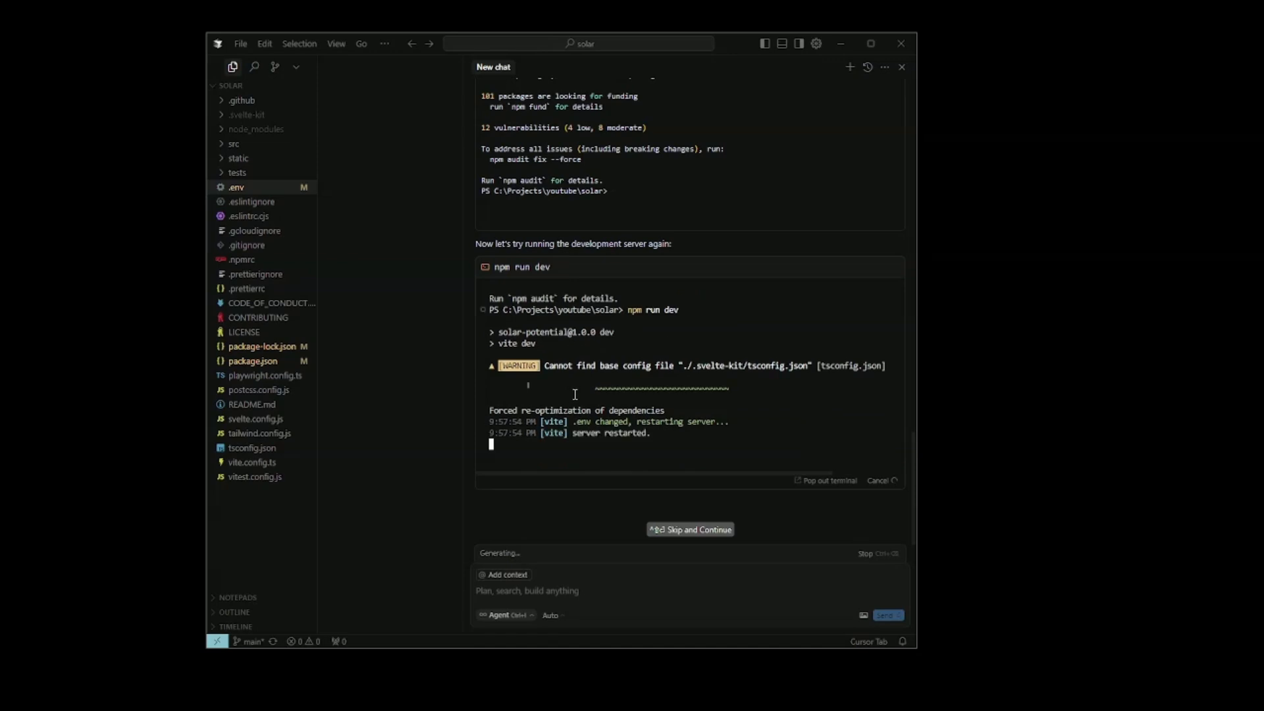
scroll(632, 382, "down", 2)
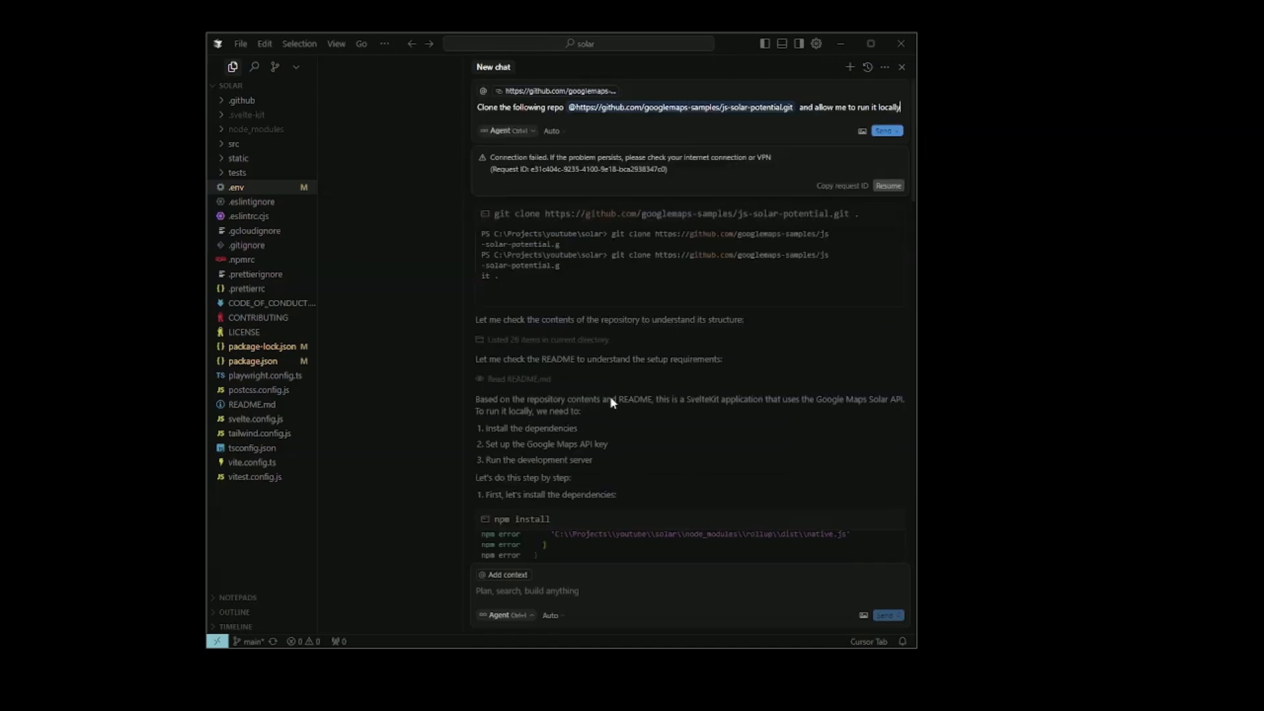
scroll(606, 401, "down", 10)
scroll(606, 440, "down", 10)
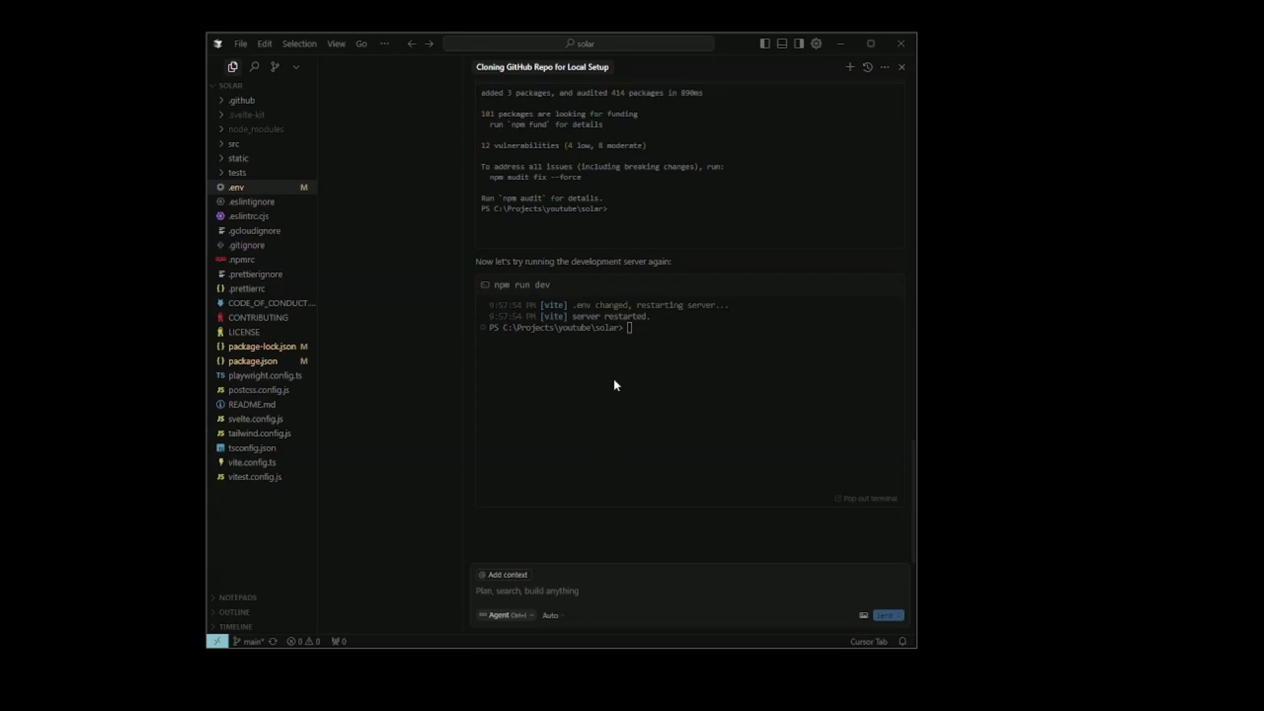
Pop the agent's npm run dev terminal out of the chat, then widen and maximize the terminal area
left_click(623, 373)
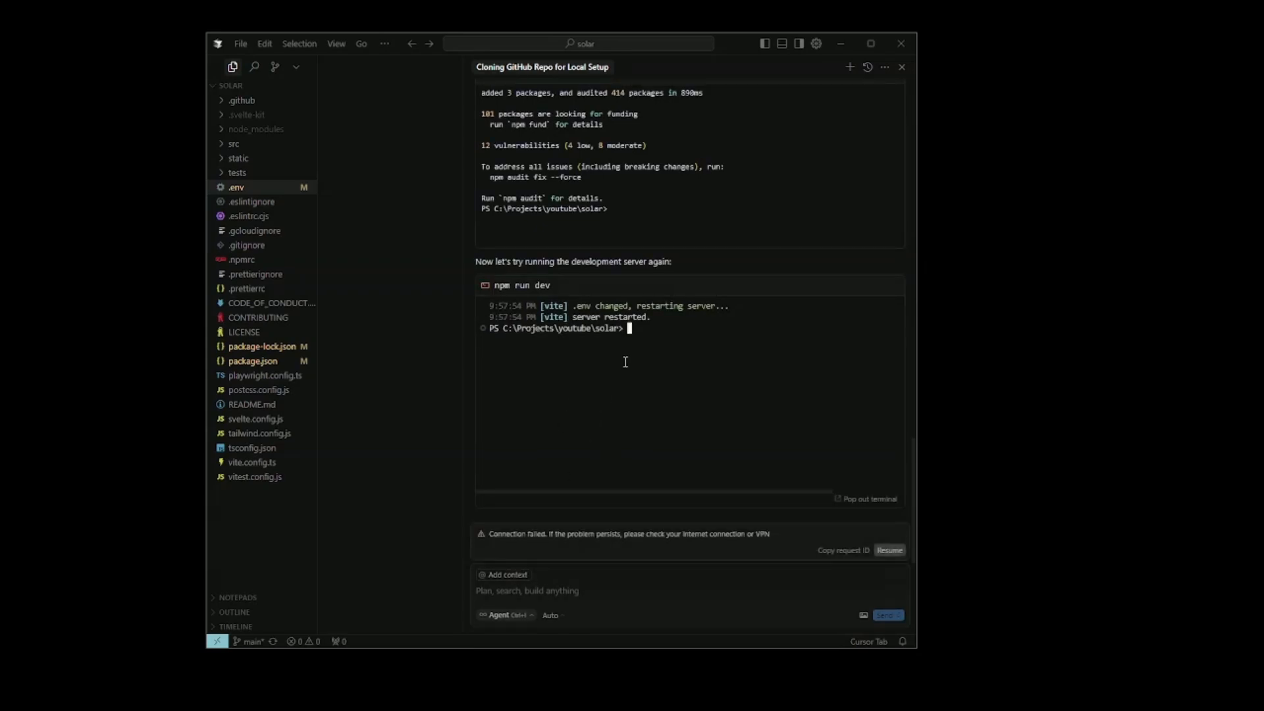
key("Return")
key("Return")
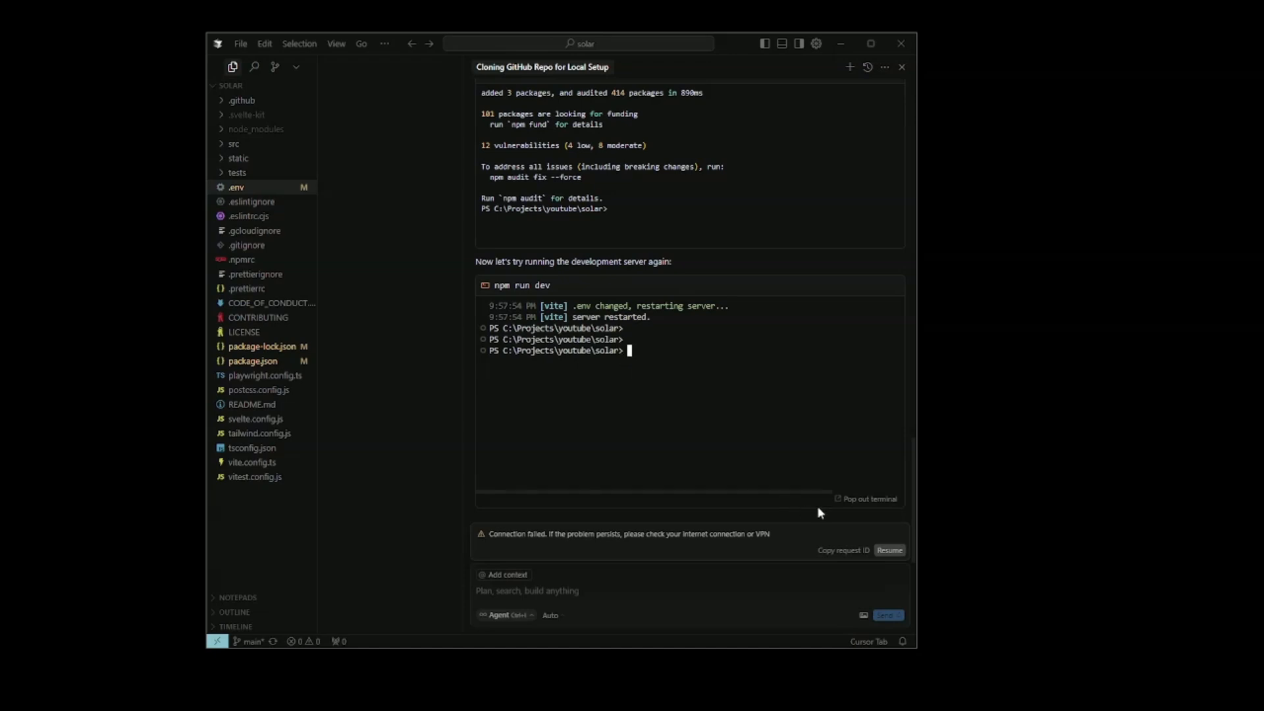
left_click(878, 505)
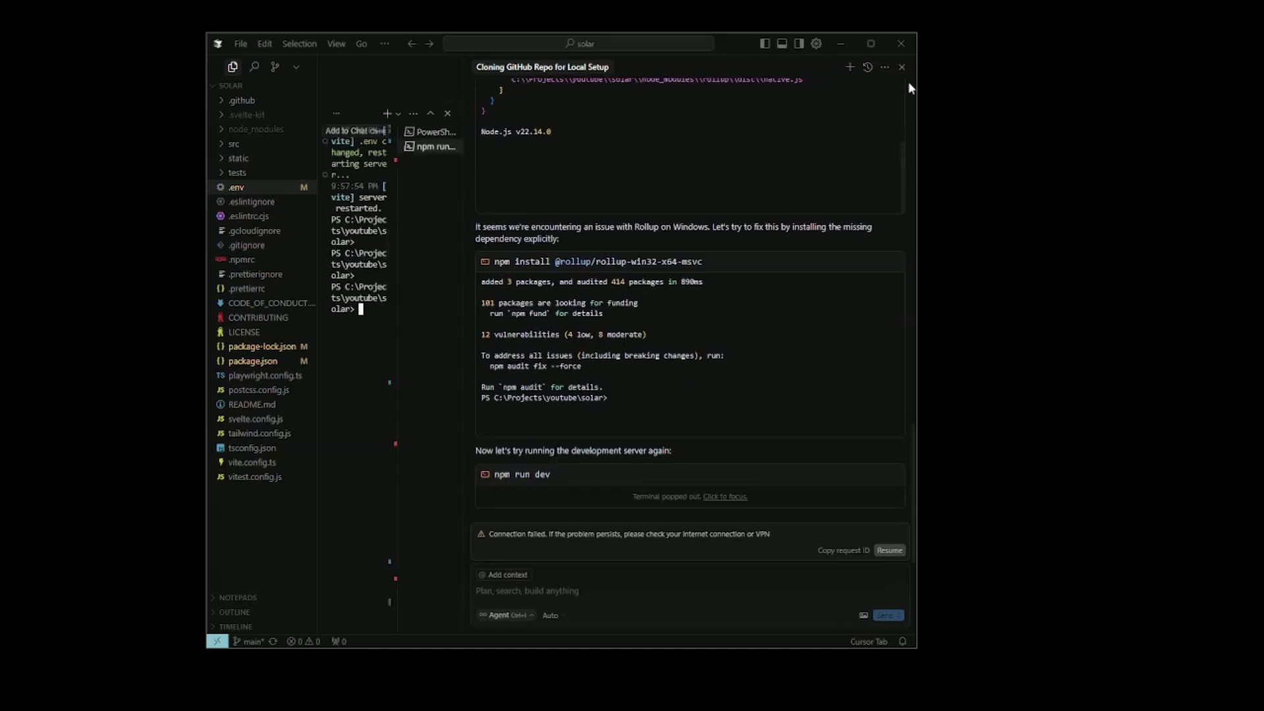
double_click(463, 217)
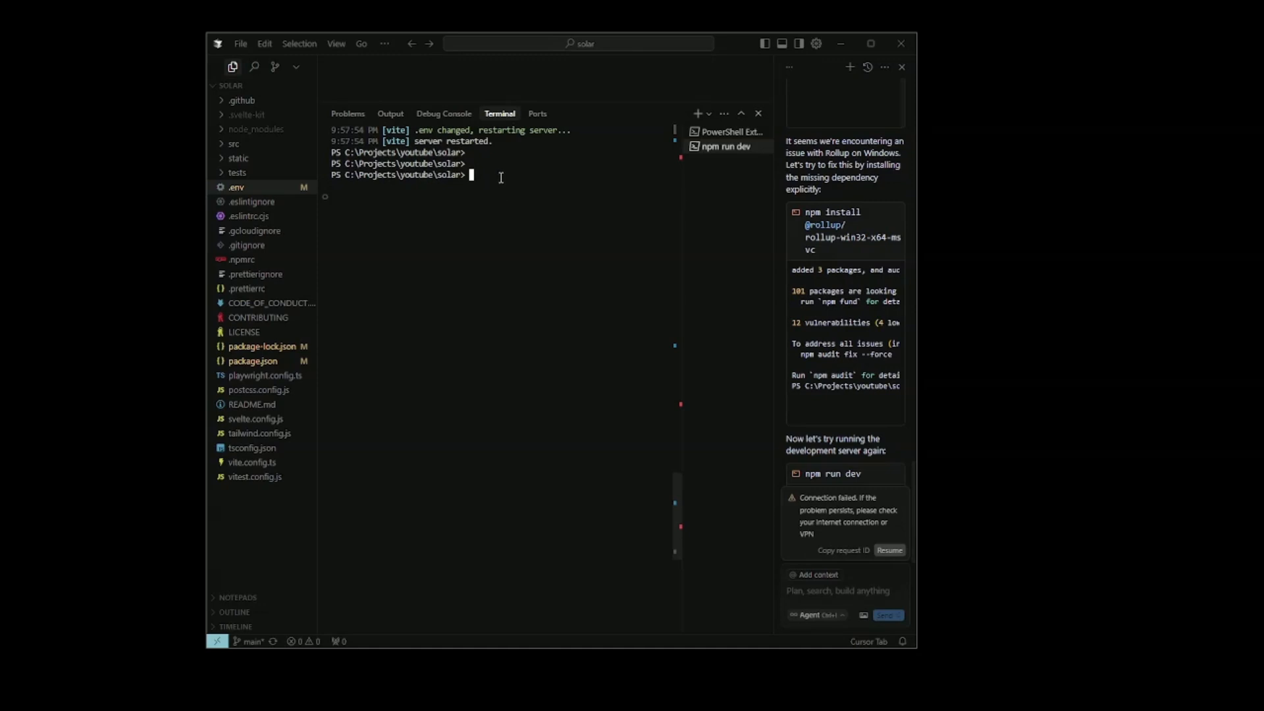
left_click_drag(500, 178, 665, 112)
left_click(741, 114)
Enter the npm run dev command at the project terminal's prompt
left_click_drag(488, 129, 527, 144)
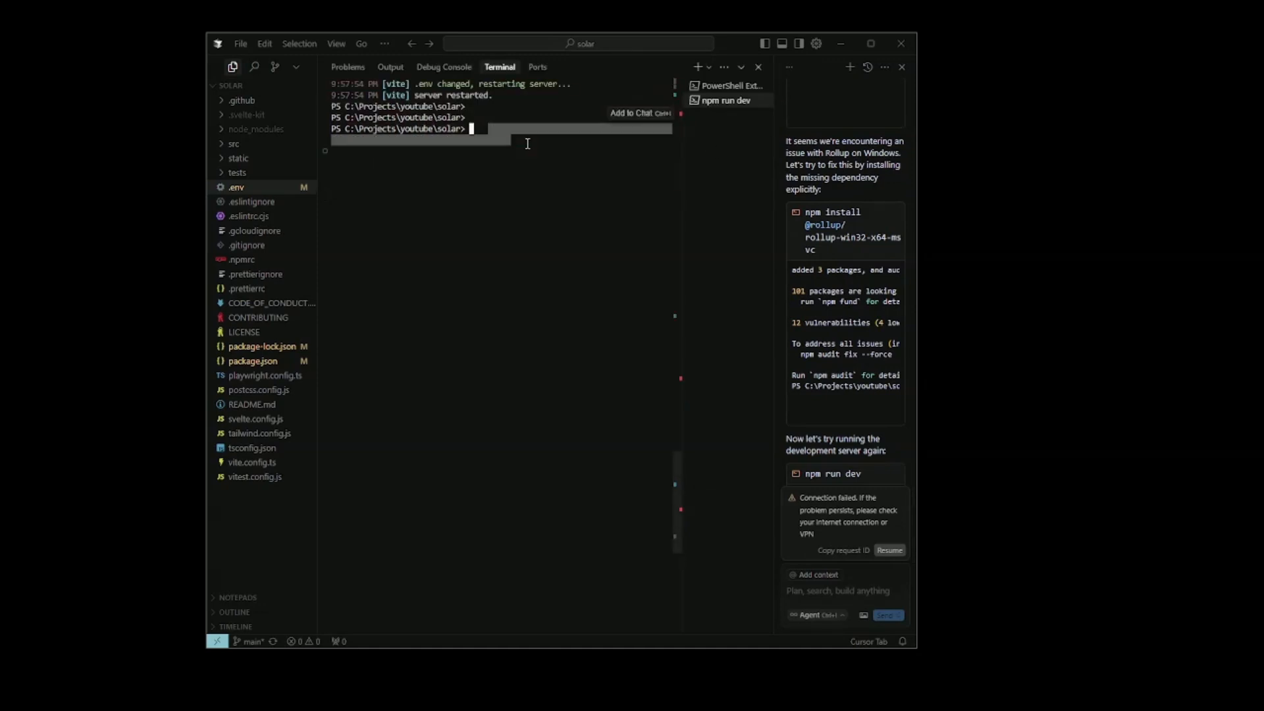
left_click(527, 144)
type("n")
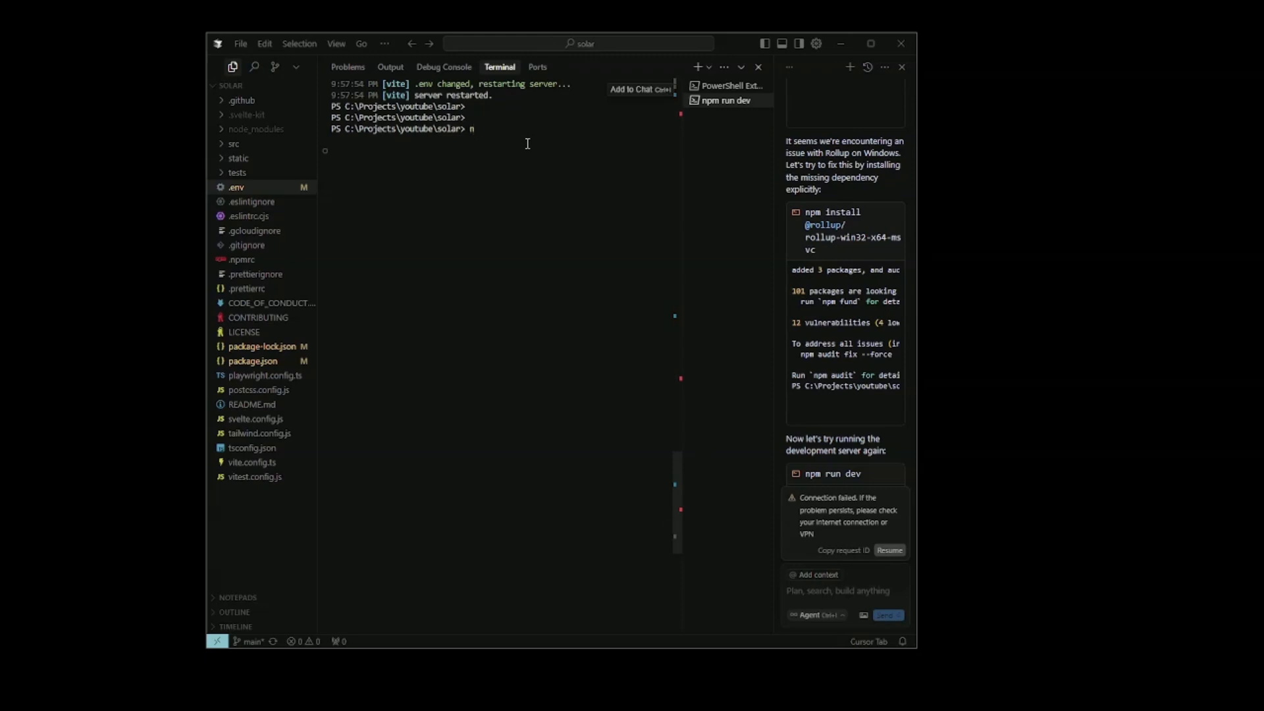
type("pm run d")
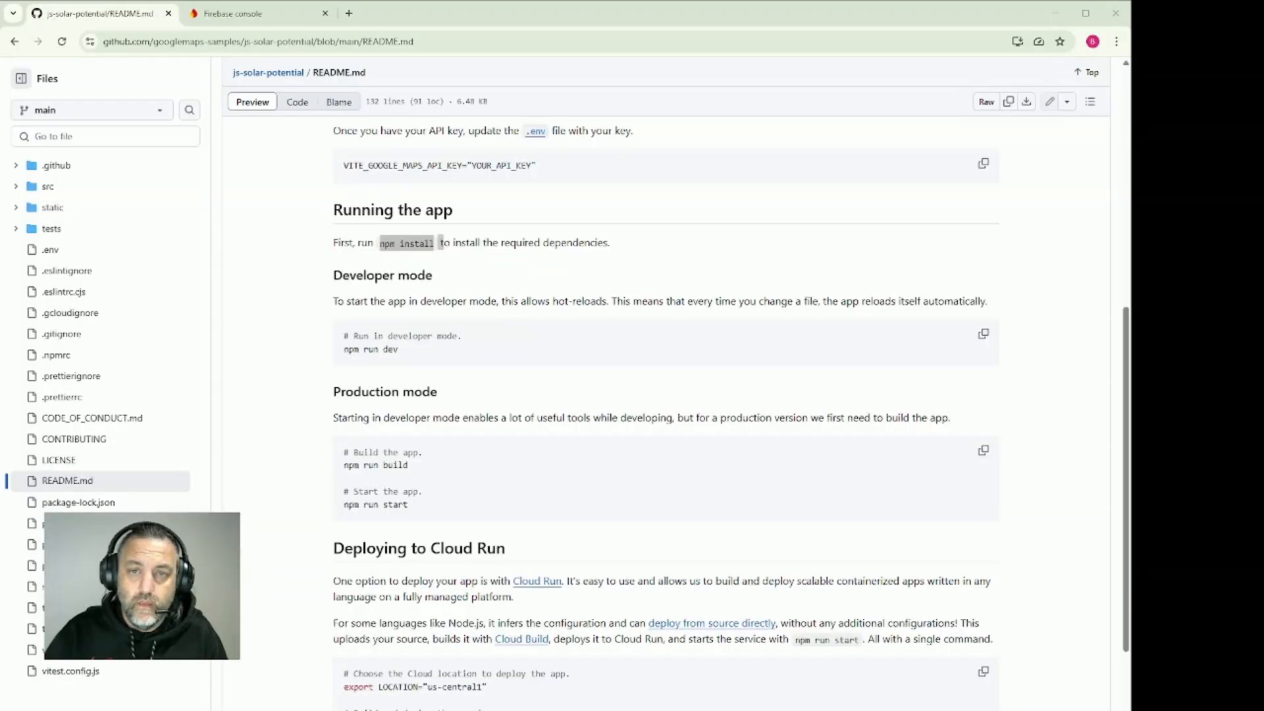
Review the README's npm install instruction and check the local address where the Solar API demo is running
left_click_drag(440, 242, 380, 243)
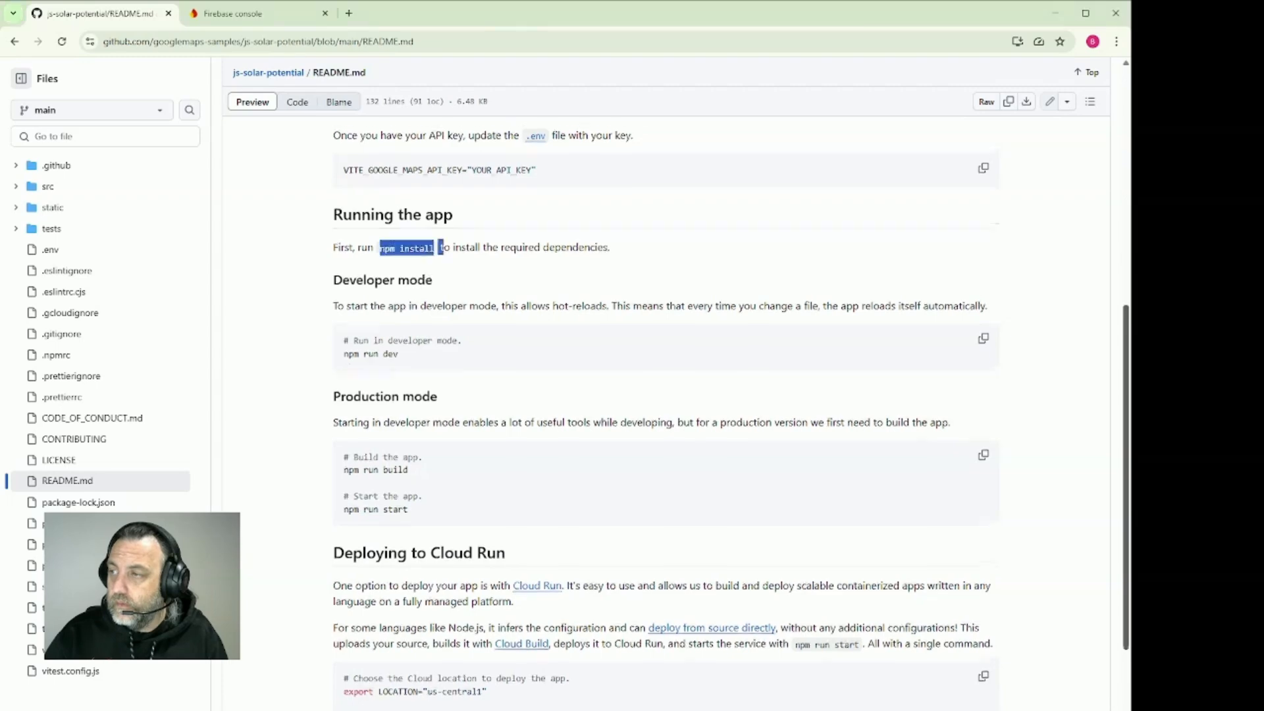
scroll(939, 93, "up", 10)
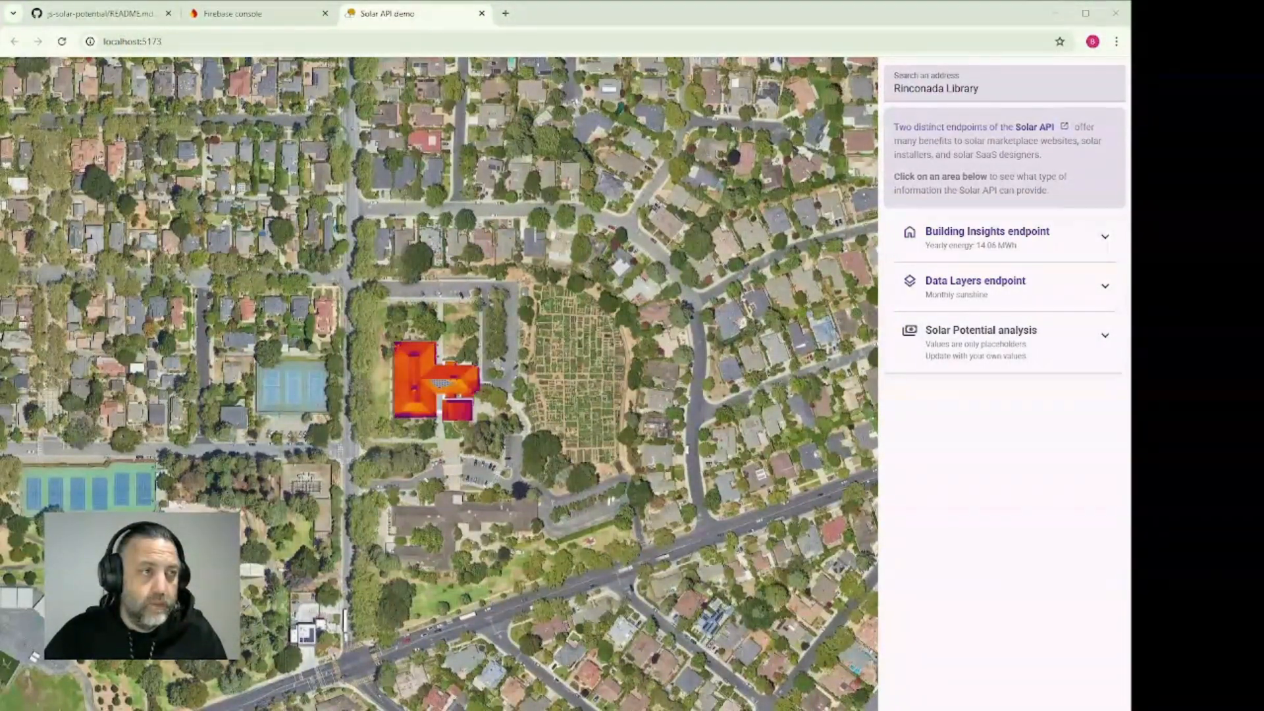
left_click(140, 43)
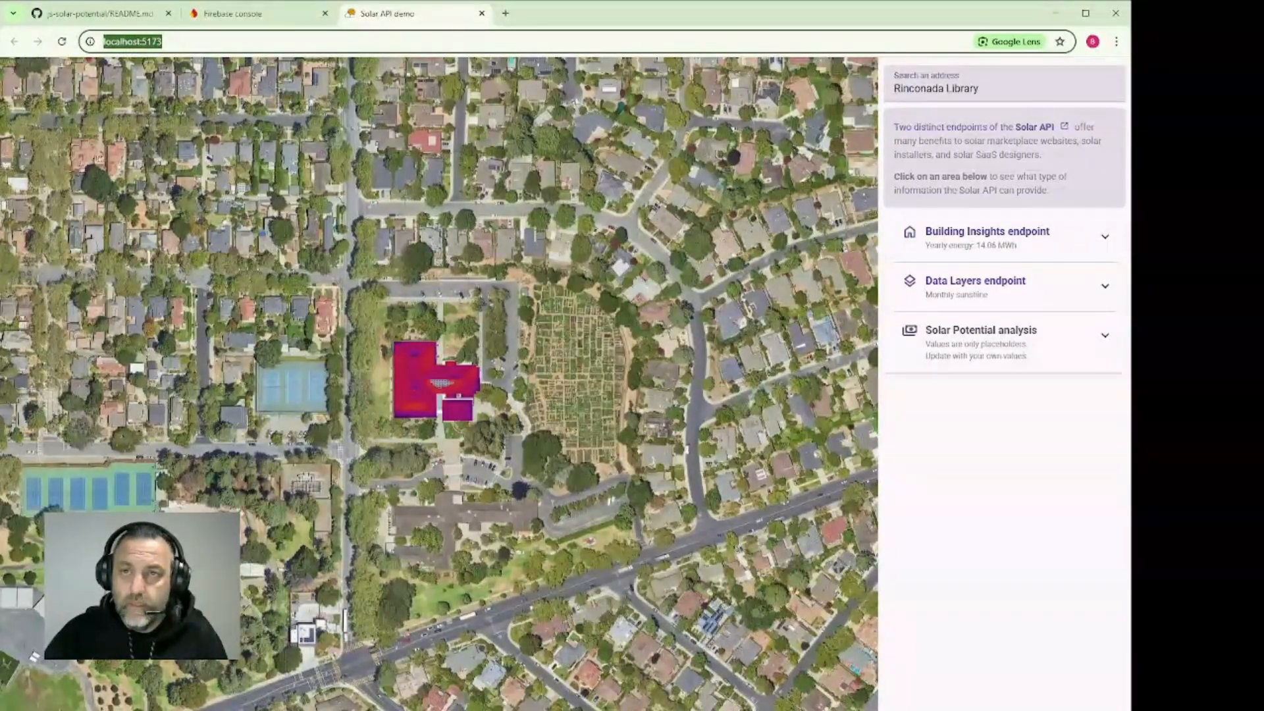
Switch to the Firebase console and start a new Firebase project named solar-demo
left_click(237, 13)
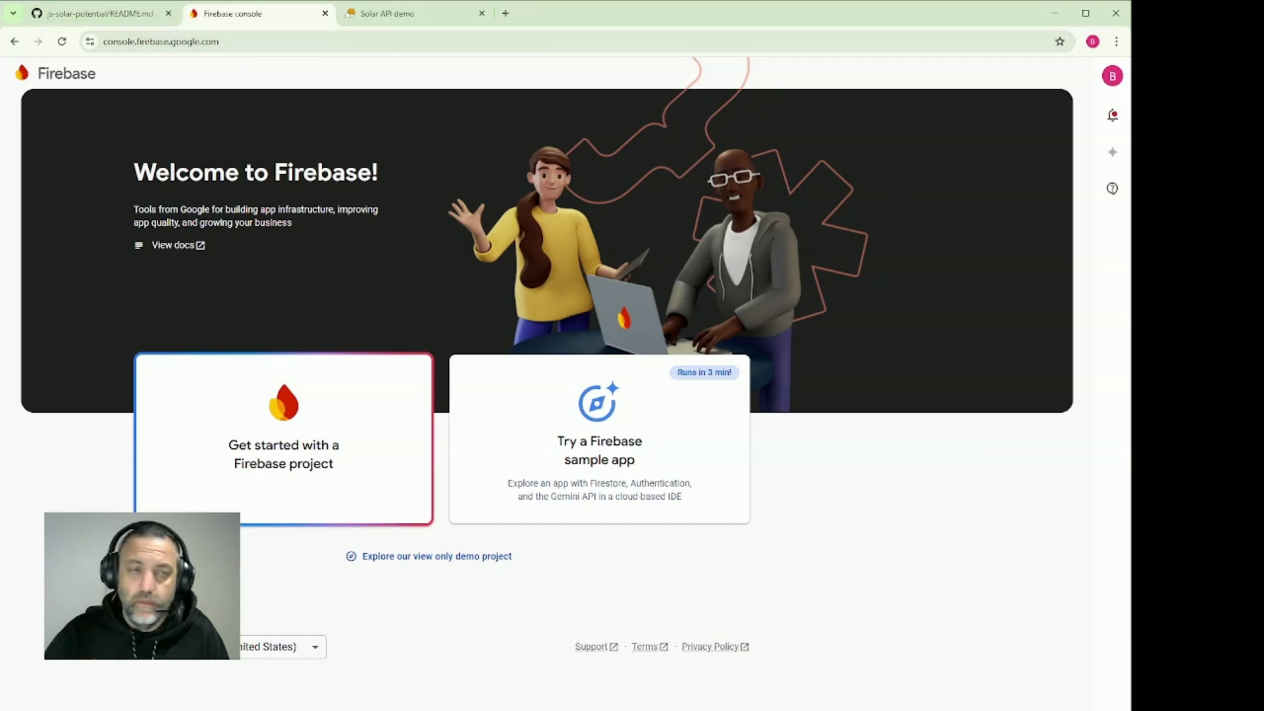
left_click(311, 449)
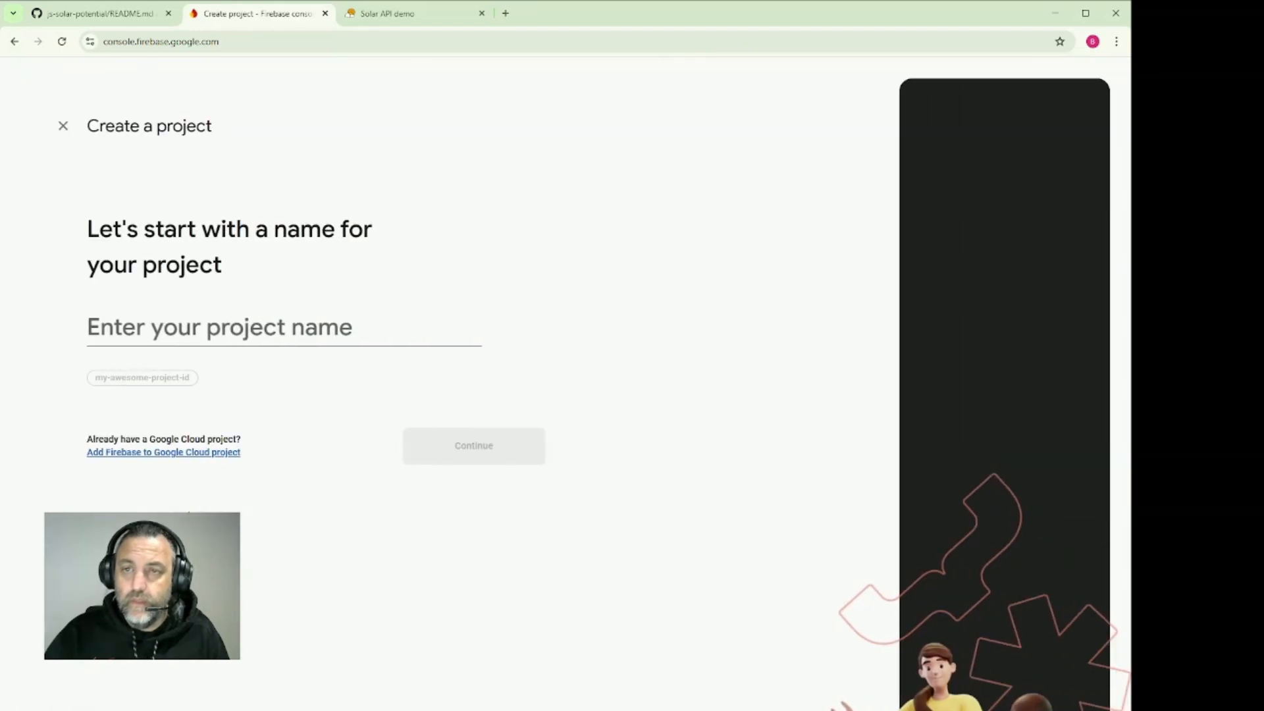
left_click(169, 333)
type("solar")
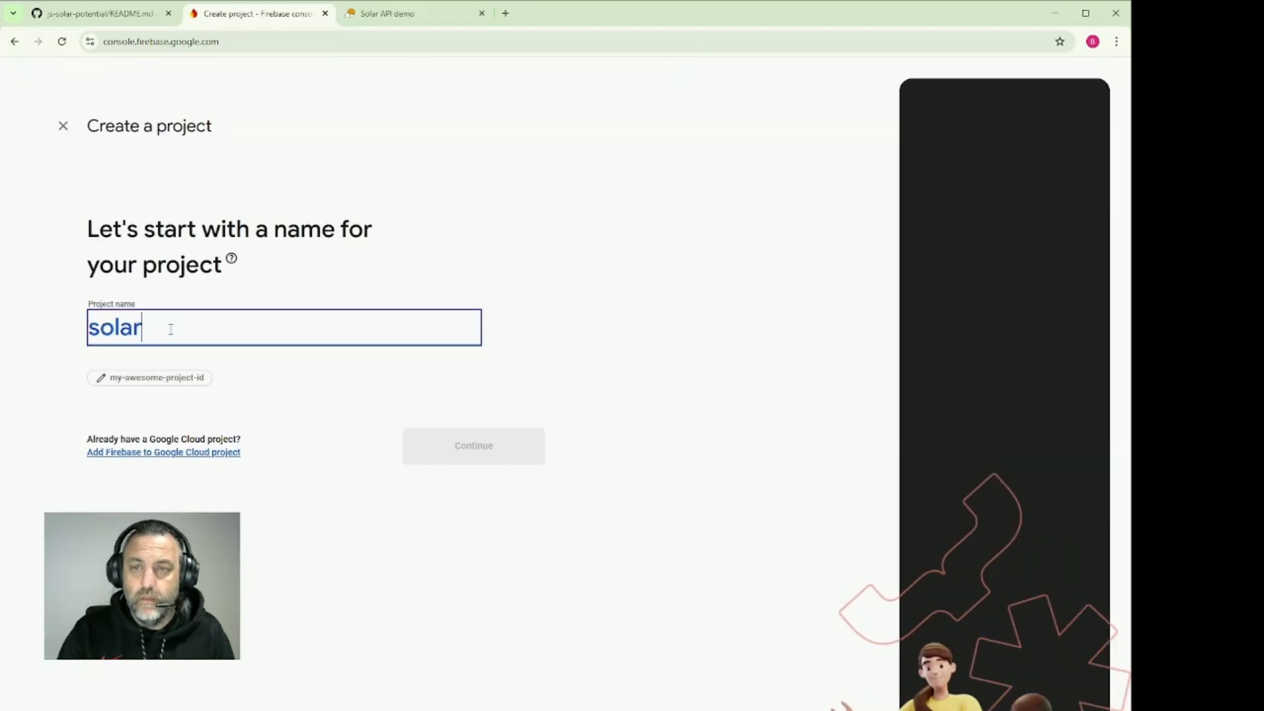
type("-demo")
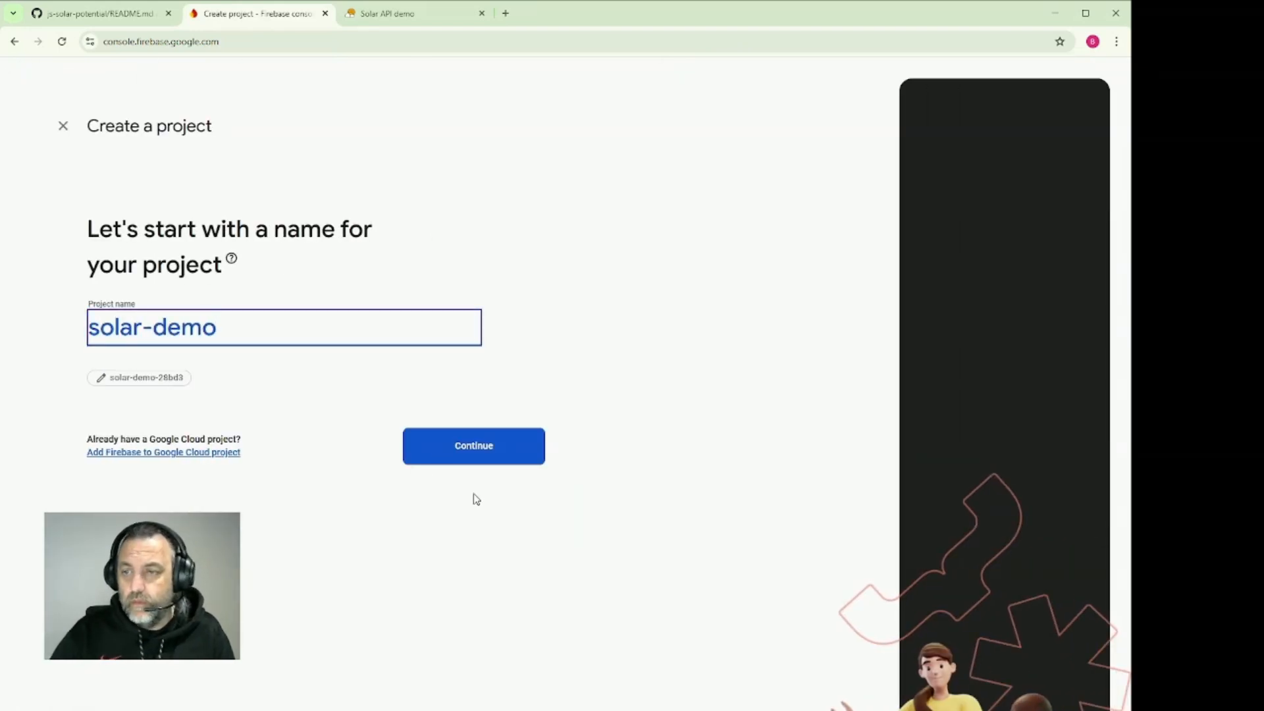
left_click(458, 457)
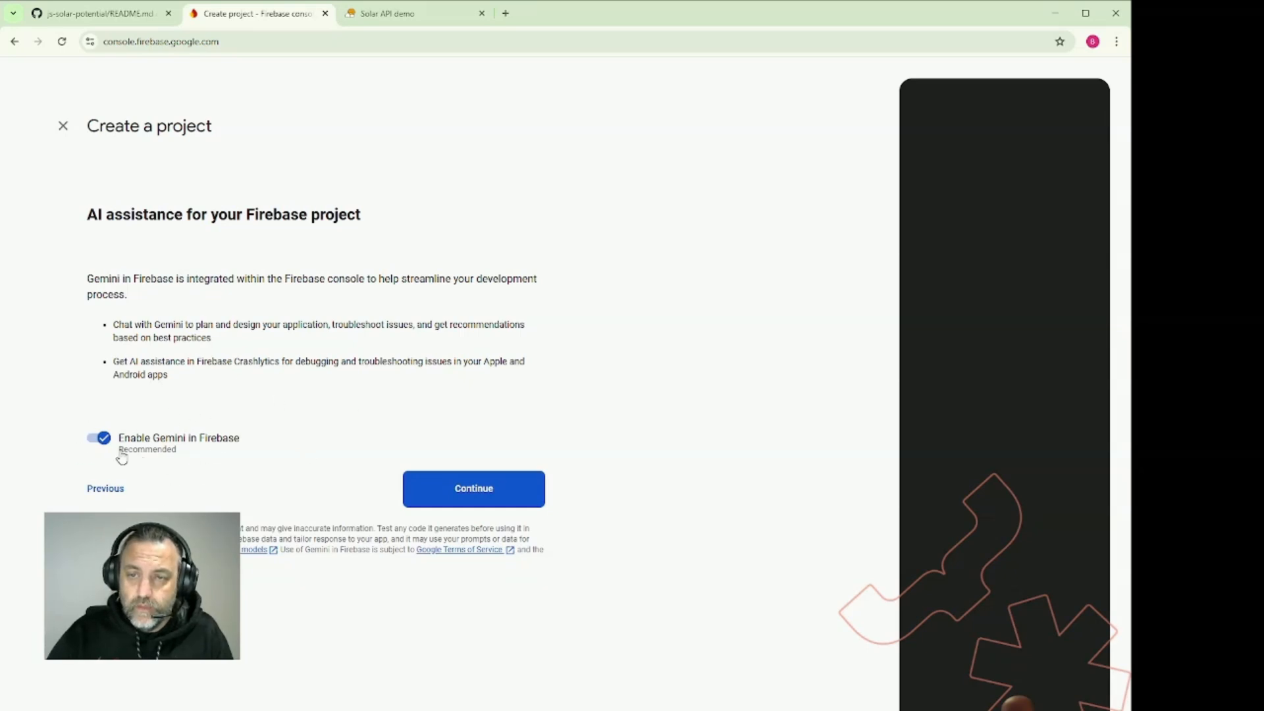
Keep Gemini and Google Analytics enabled, choose Default Account for Firebase as the Analytics account, and create the project
left_click(437, 501)
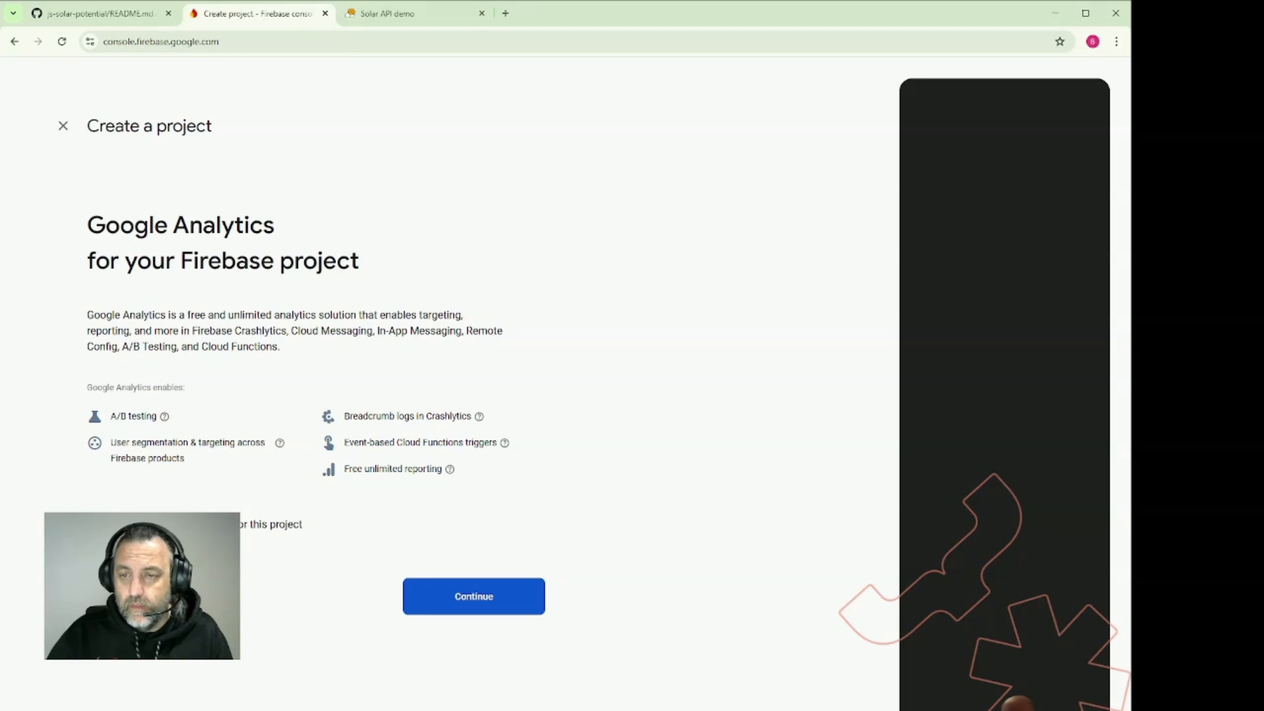
left_click(441, 601)
left_click(208, 314)
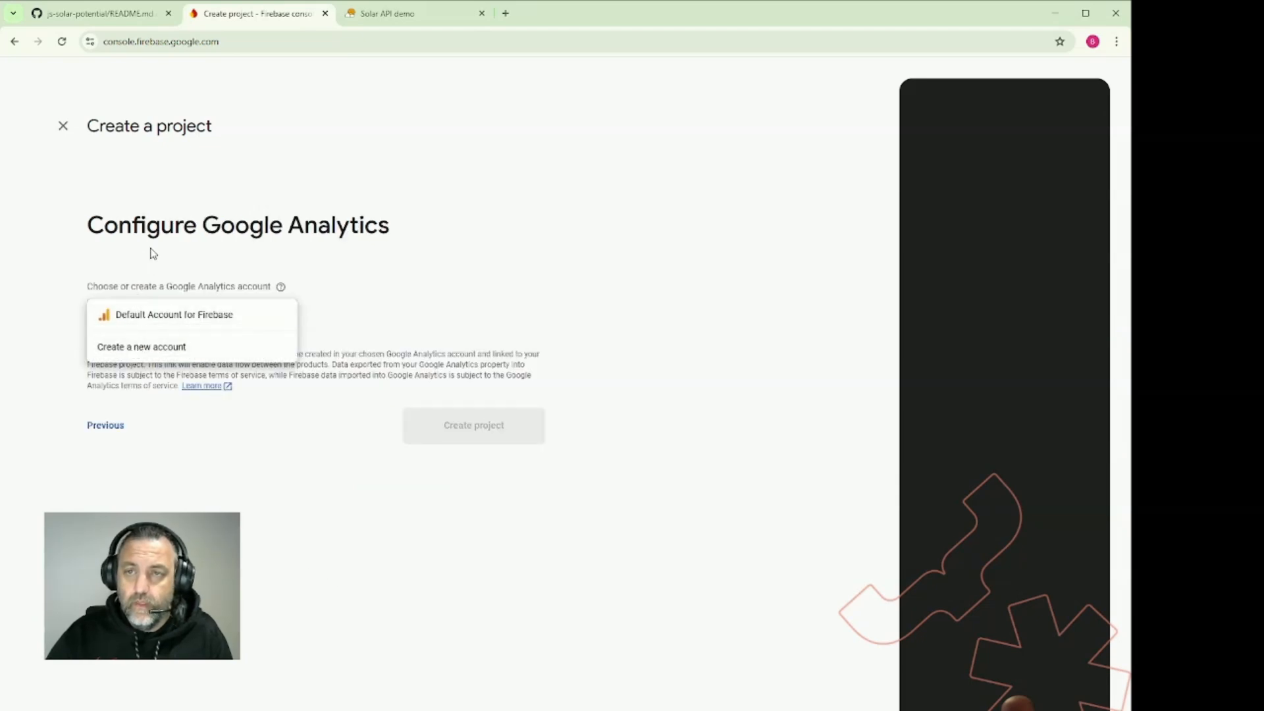
left_click(165, 318)
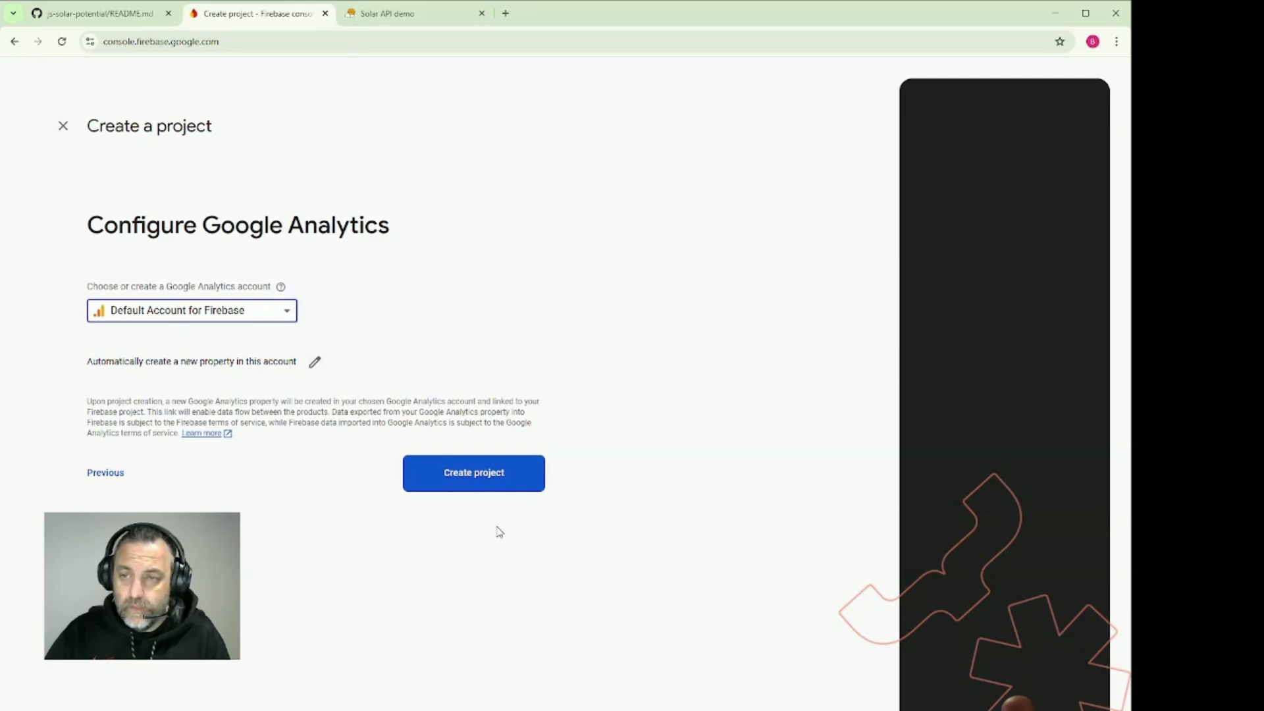
left_click(474, 485)
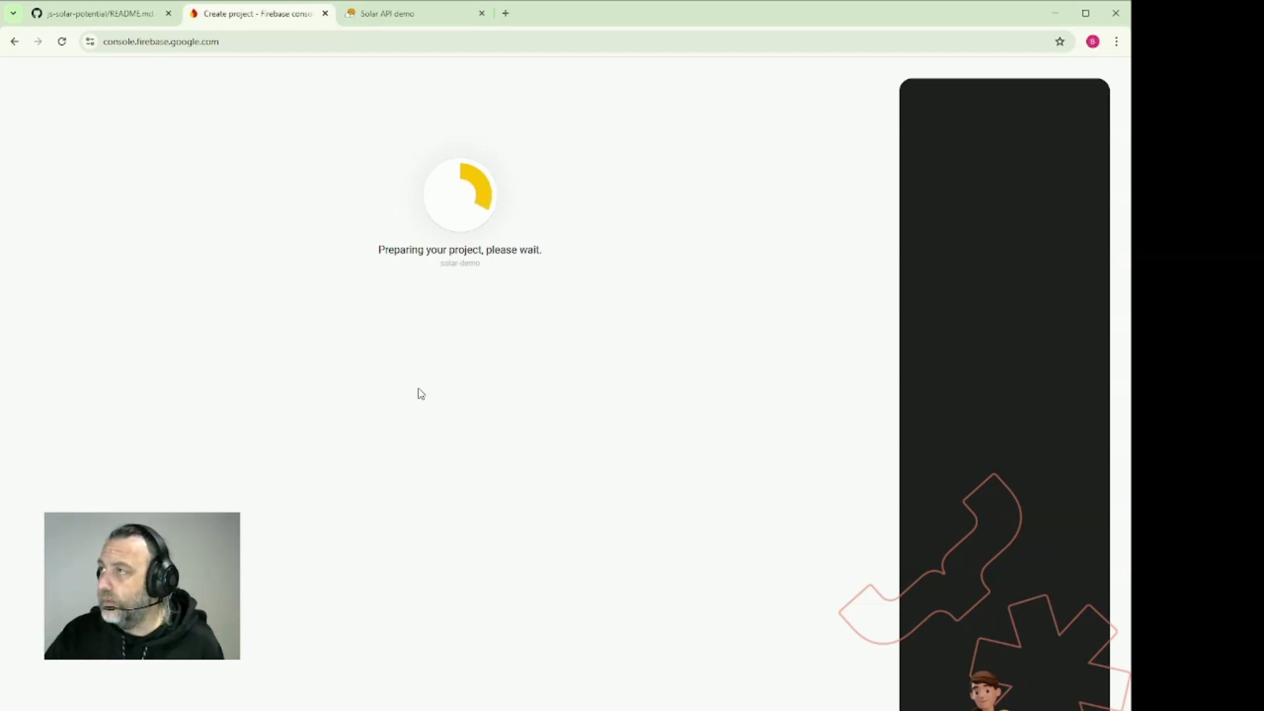
In the running Solar API demo, expand the Building Insights endpoint and try panel counts of 120 and 43
left_click(403, 14)
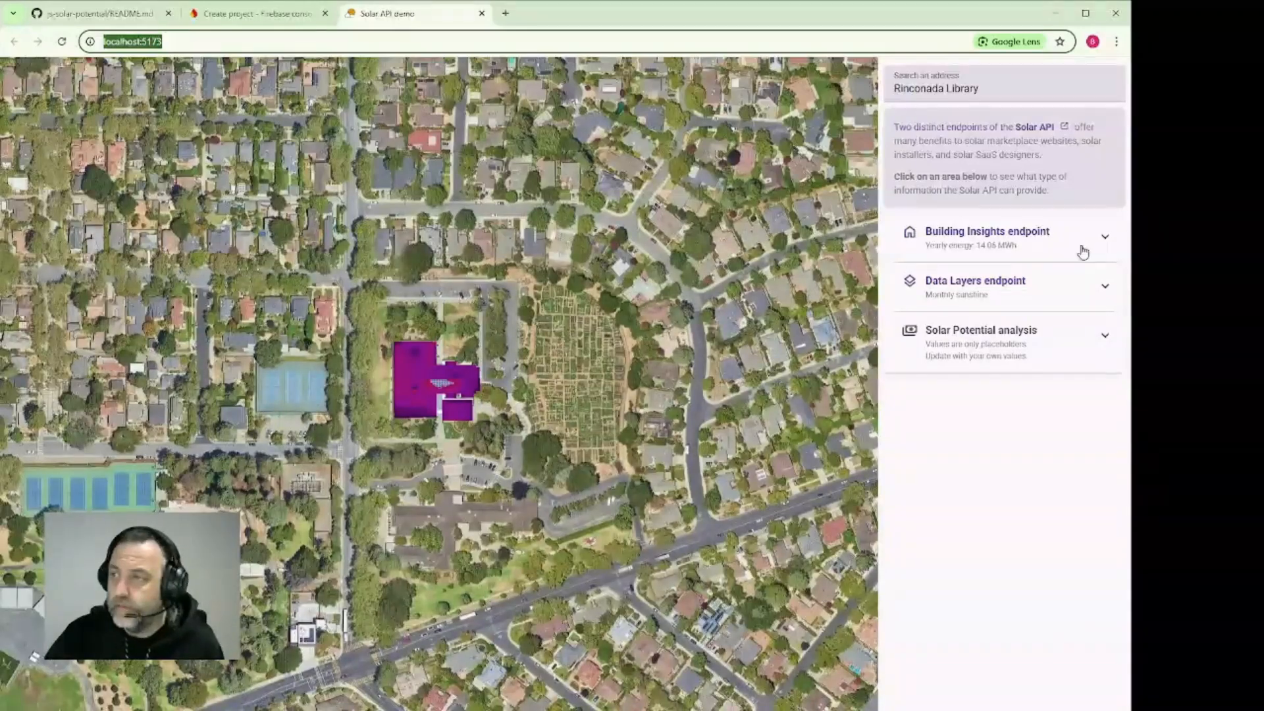
left_click(1105, 237)
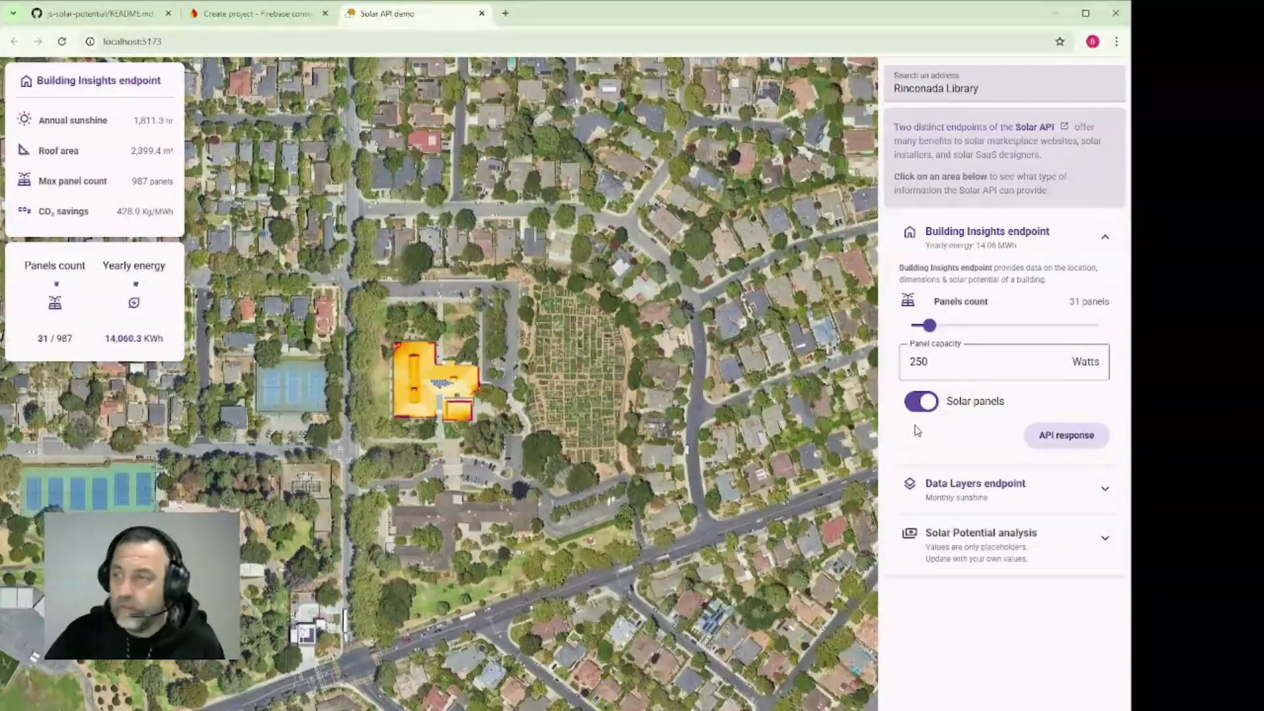
left_click_drag(929, 325, 980, 325)
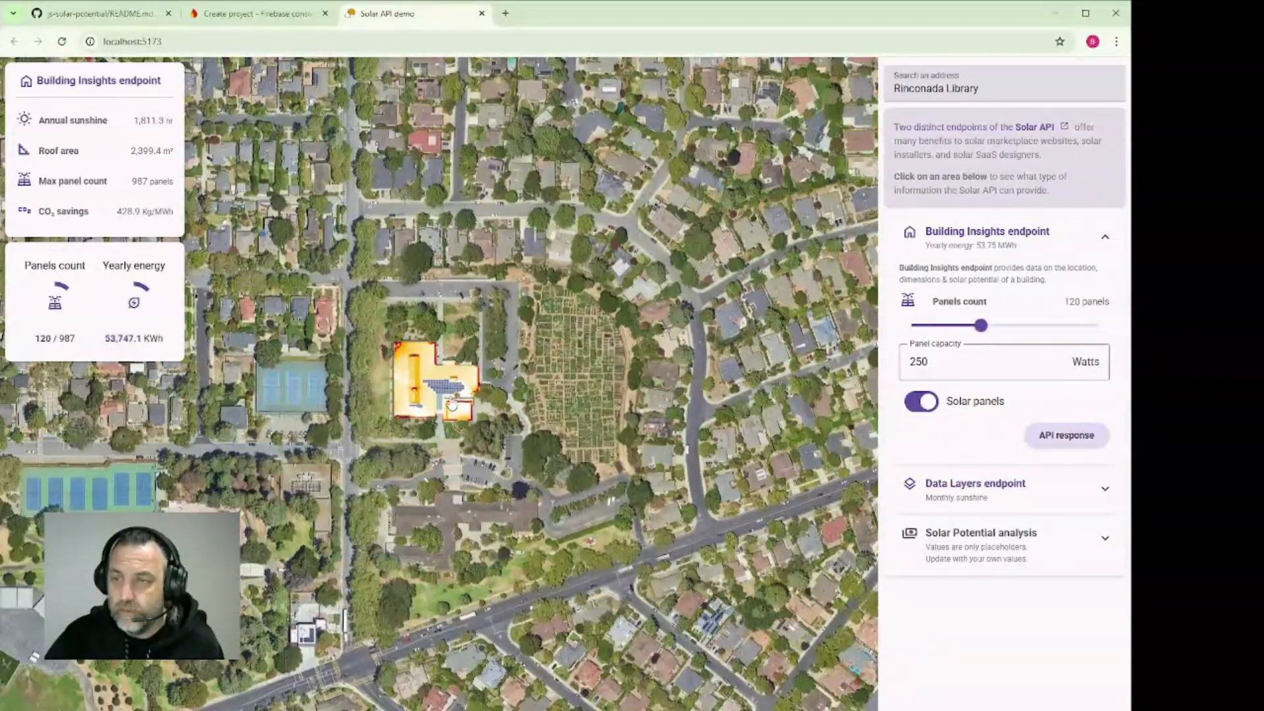
left_click_drag(980, 326, 936, 326)
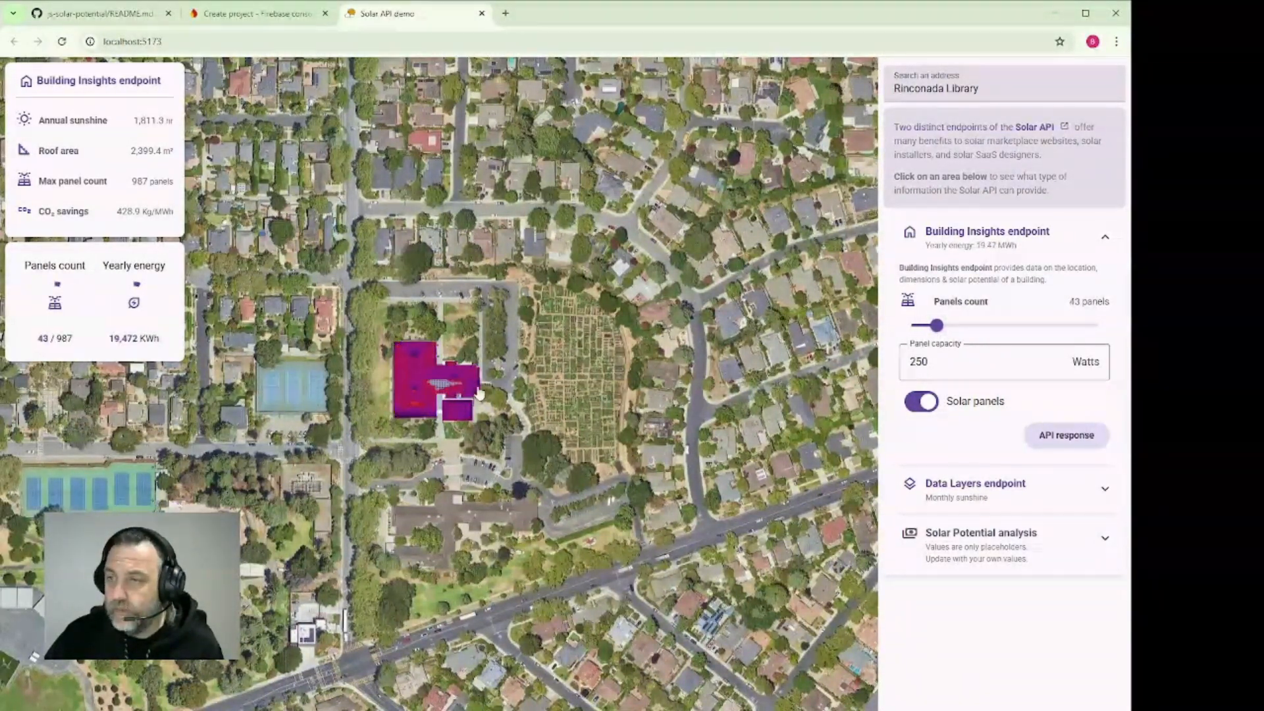
Change the Data Layers endpoint to Hourly shade and open the Solar Potential analysis section
left_click(1048, 498)
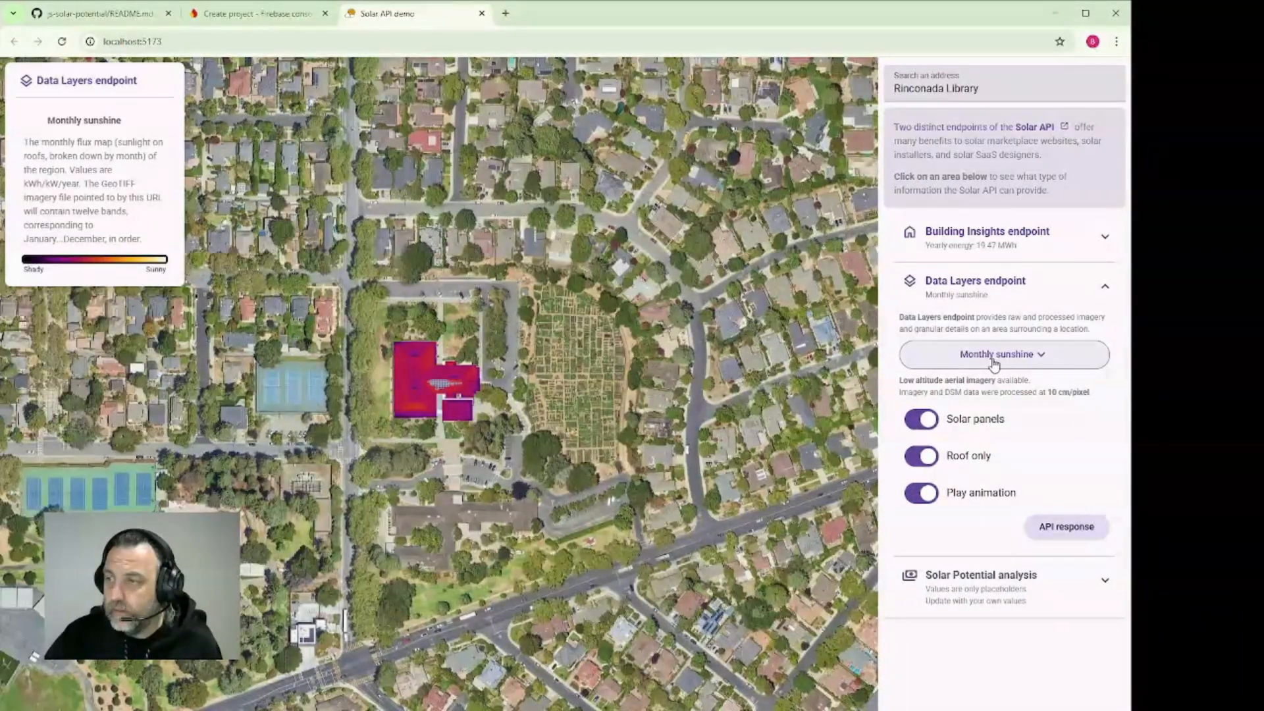
left_click(966, 361)
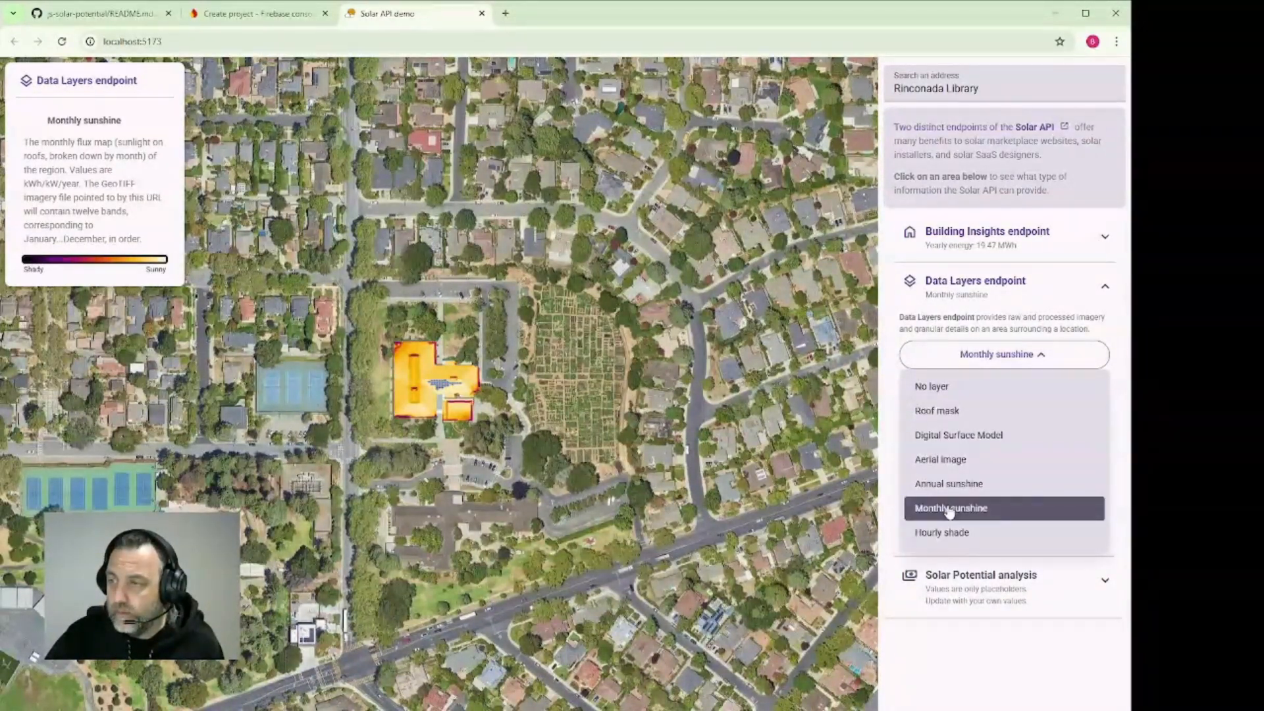
left_click(942, 533)
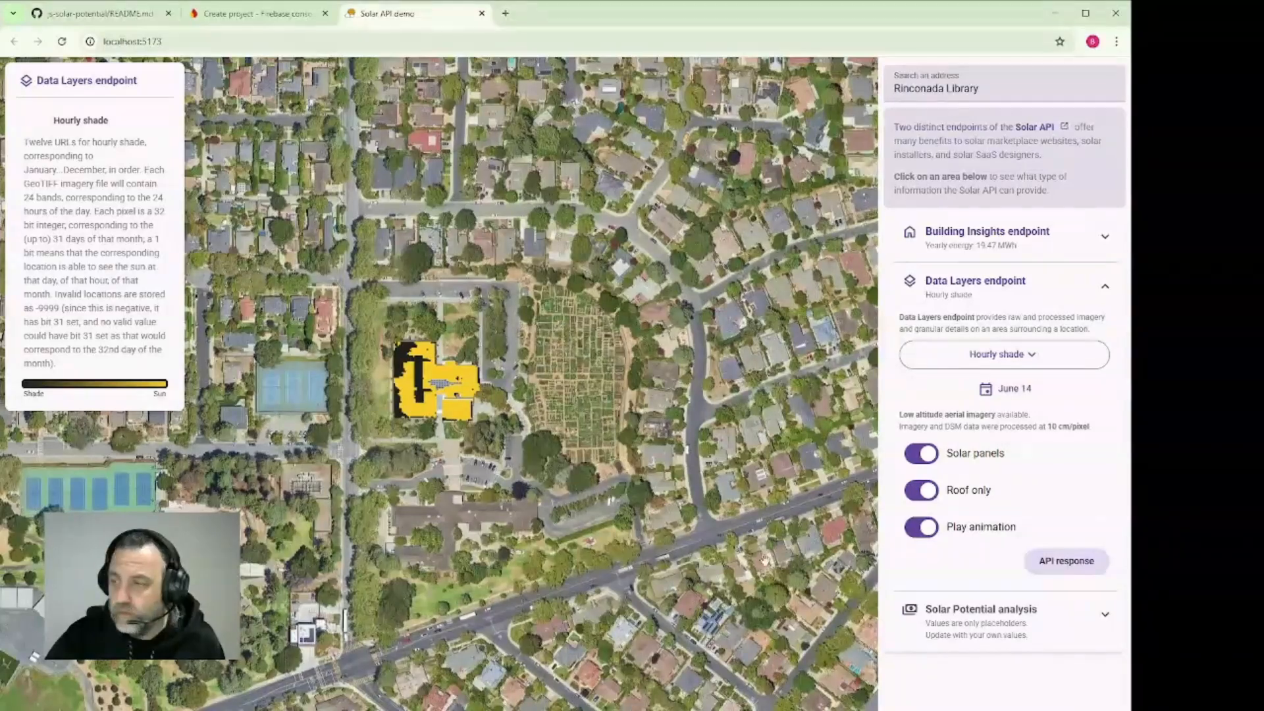
left_click(984, 352)
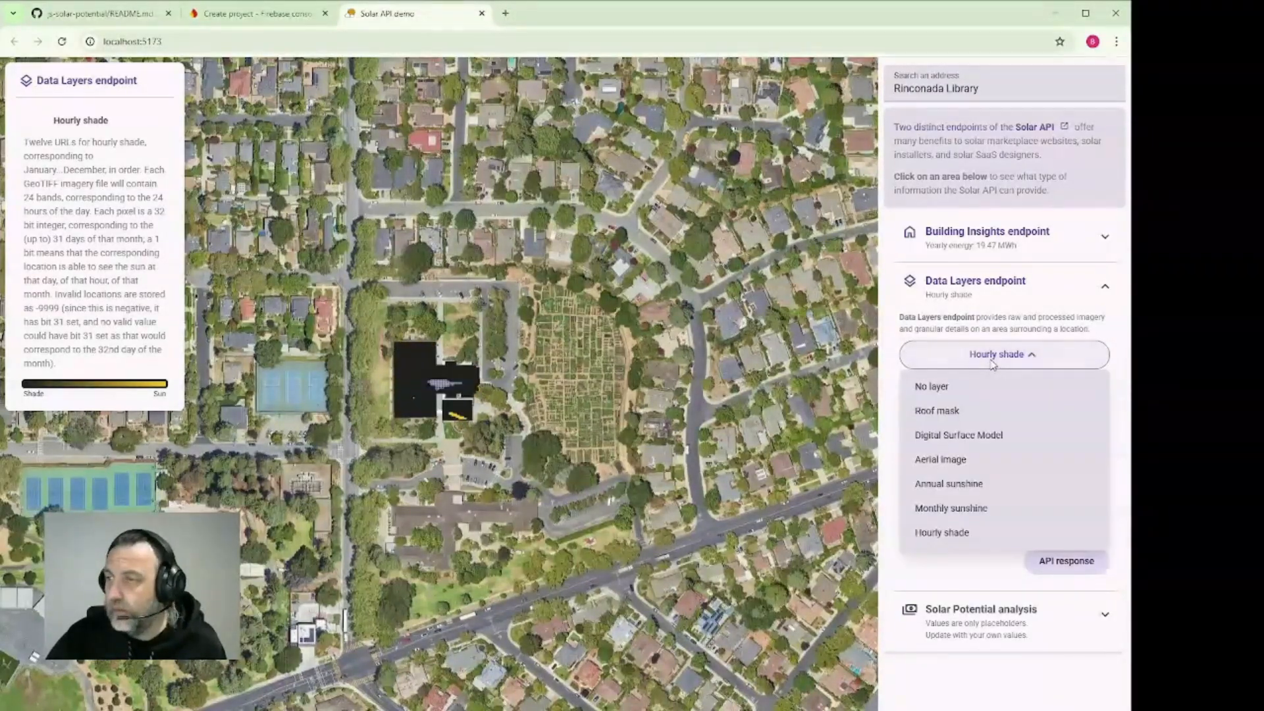
left_click(1086, 351)
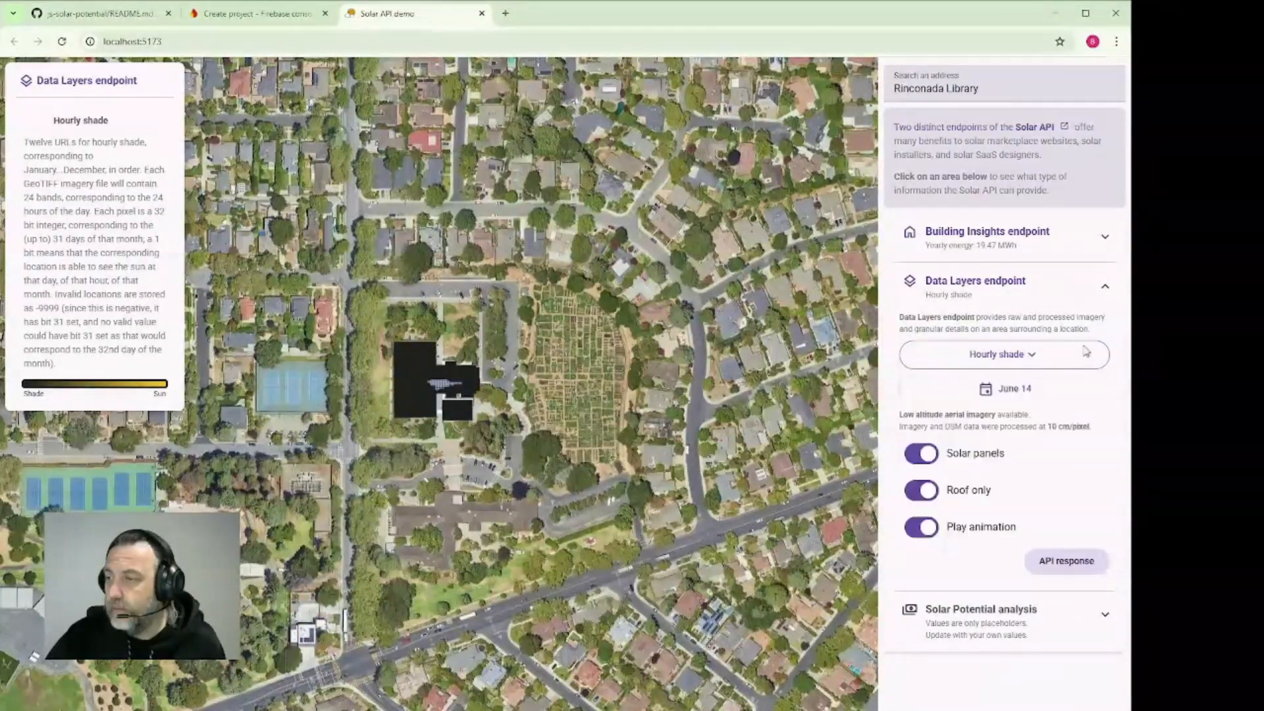
left_click(1007, 622)
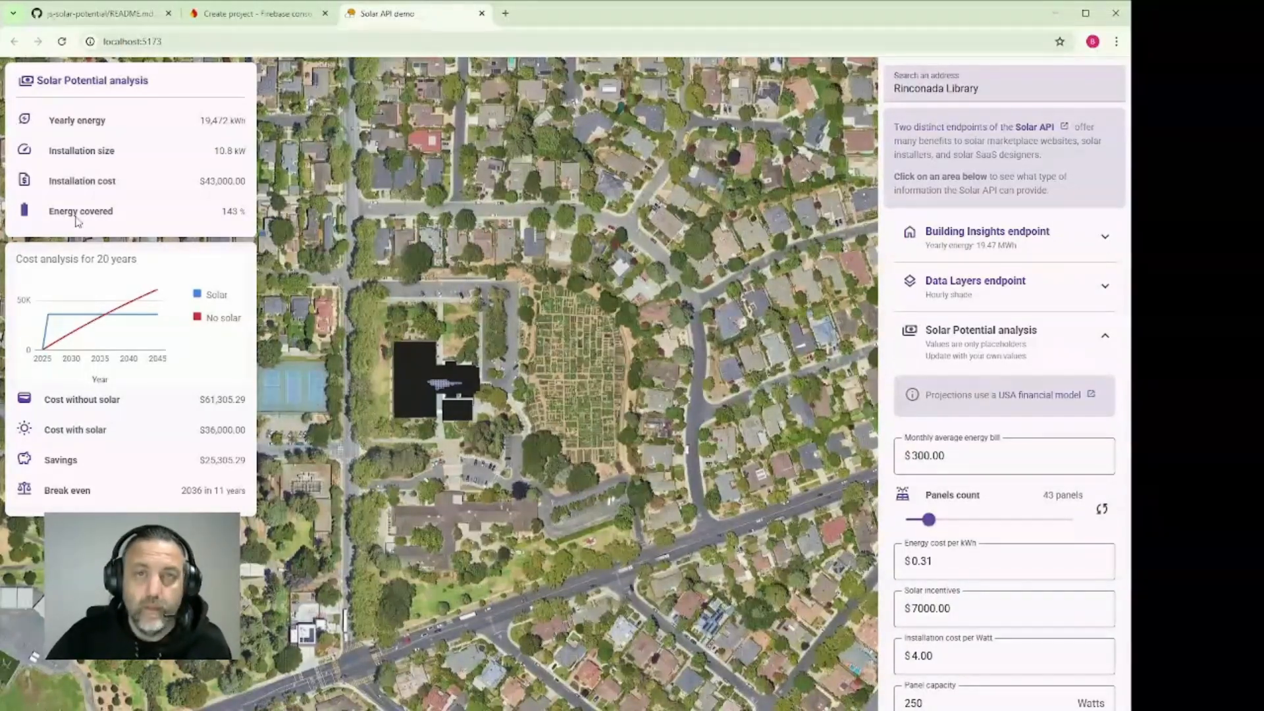
Return to the Firebase console, open the solar-demo project and start adding a web app to it
left_click(256, 14)
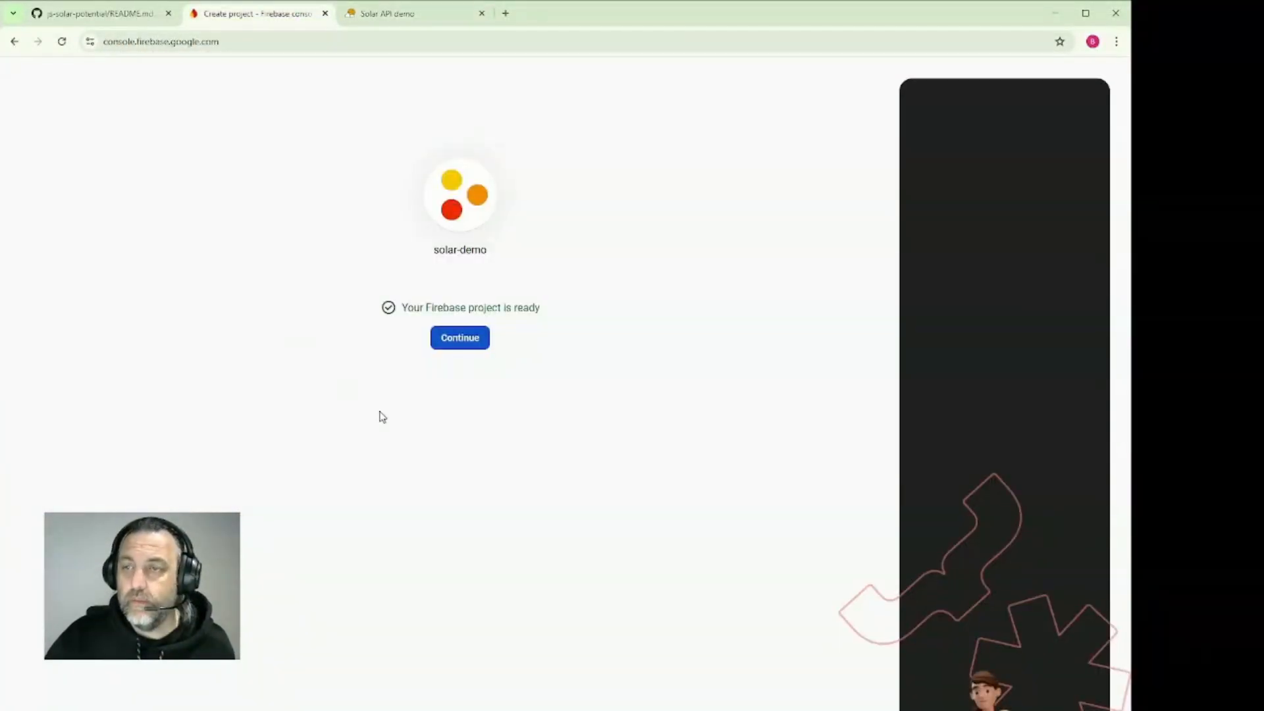
left_click(455, 340)
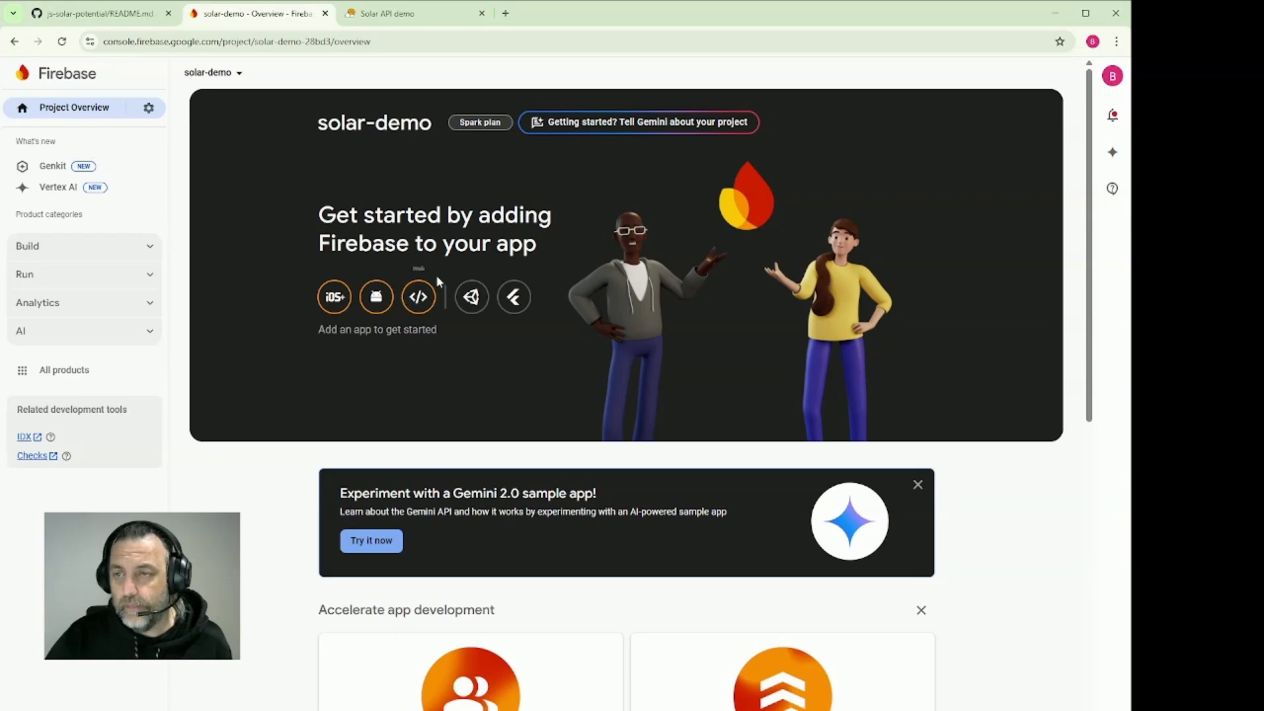
left_click(419, 297)
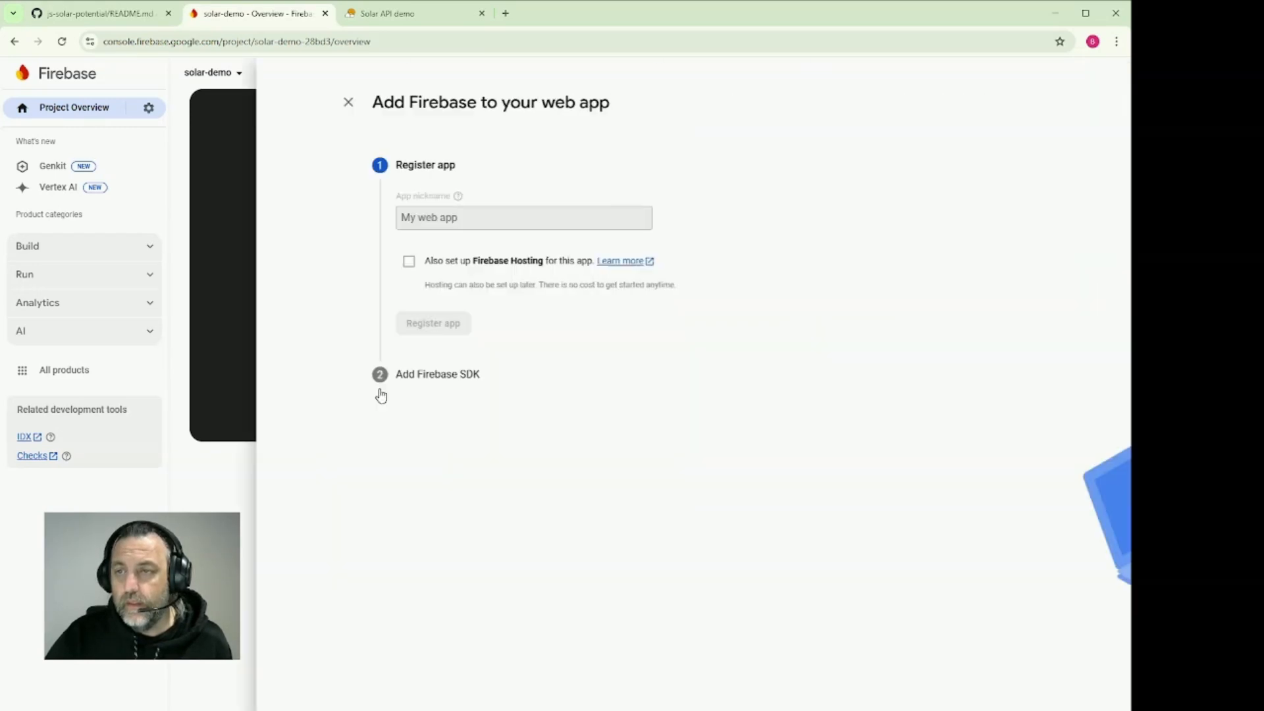
Register the web app with the nickname solar-calculator and Firebase Hosting set up for the solar-demo site
left_click(196, 223)
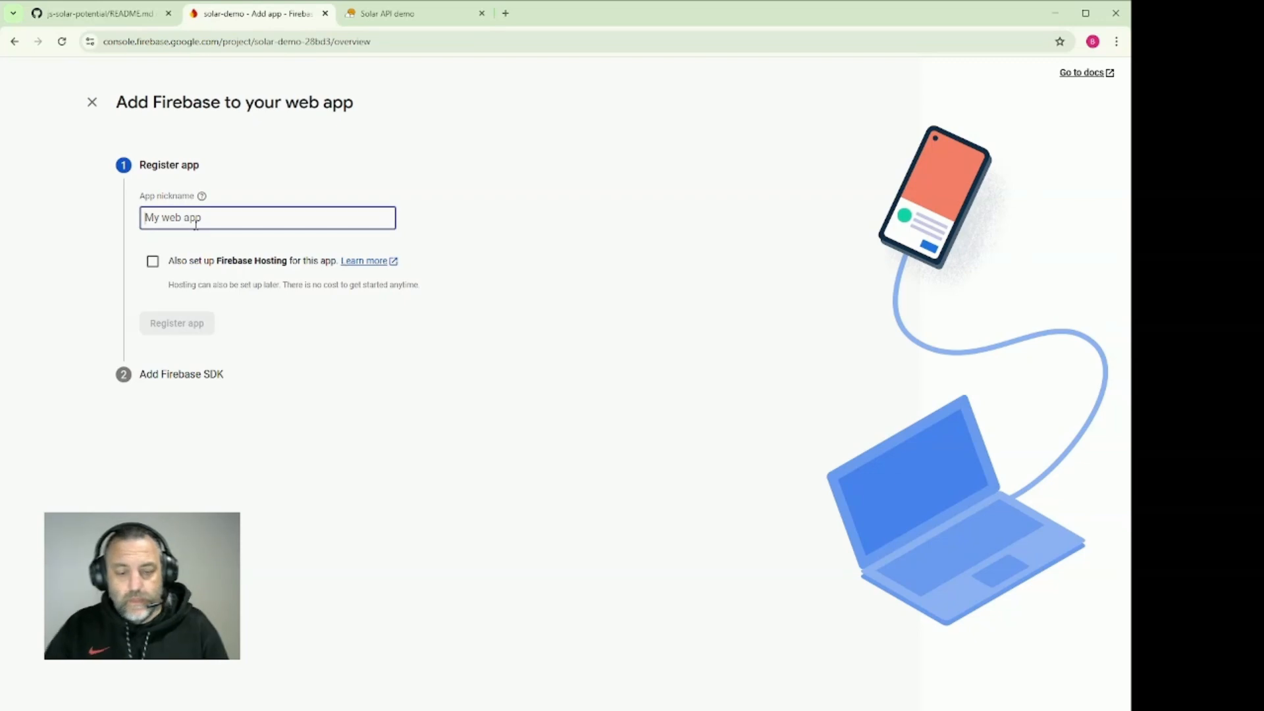
type("solar")
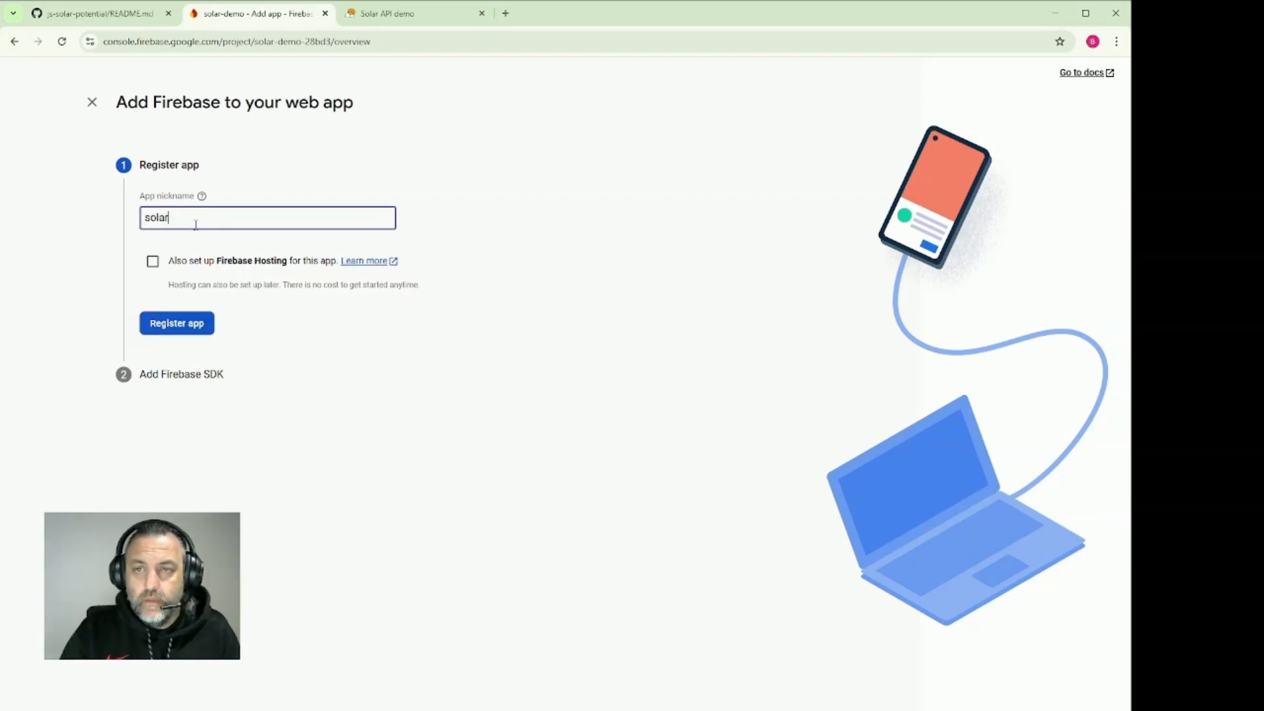
type("-cal")
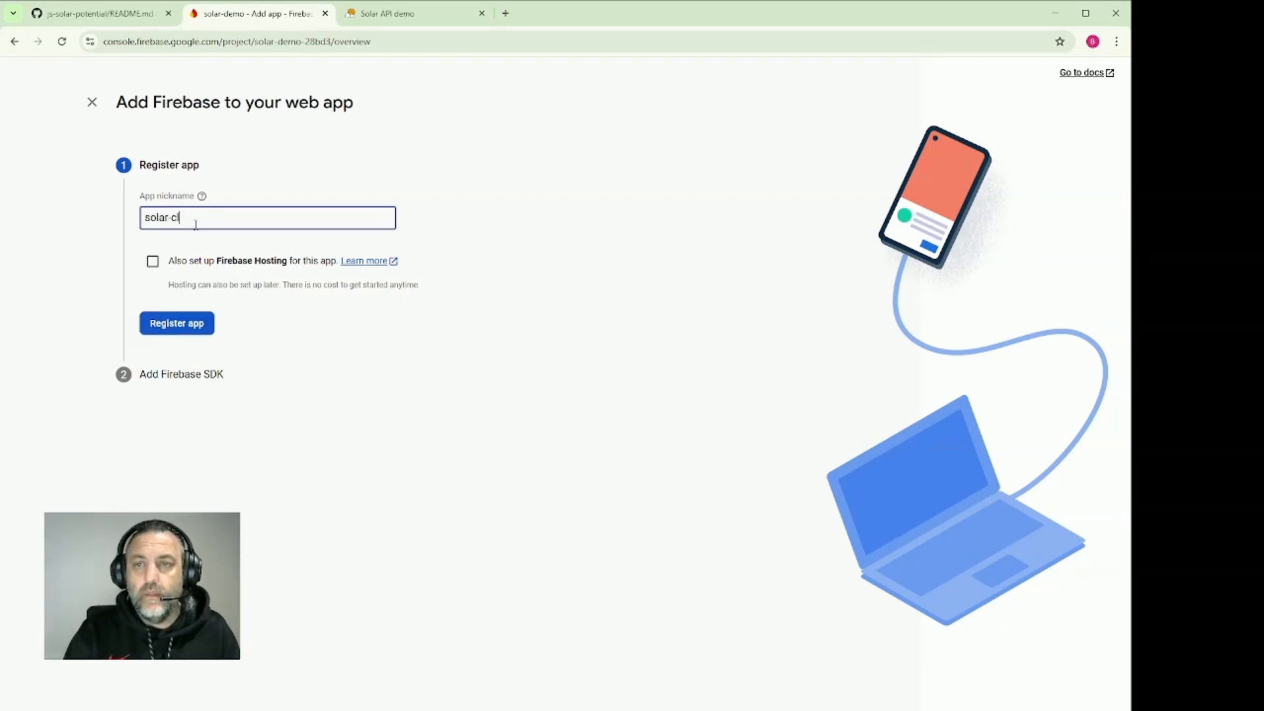
type("culator")
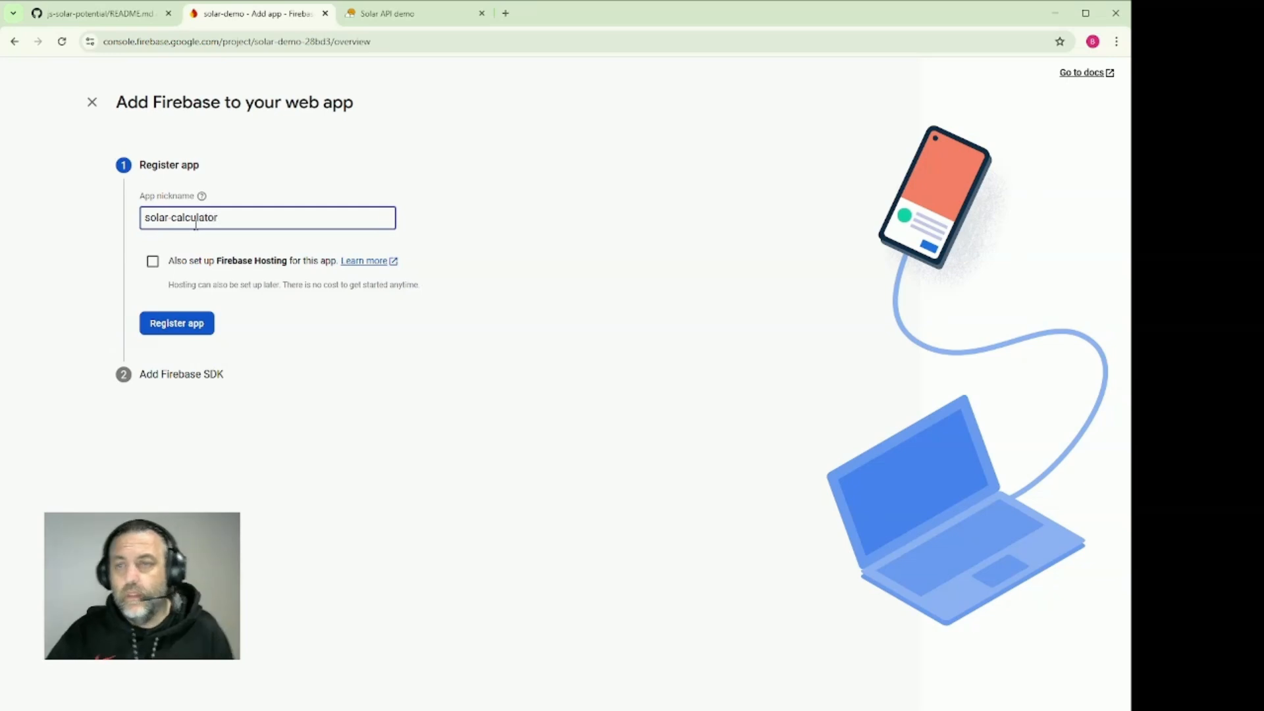
left_click(164, 265)
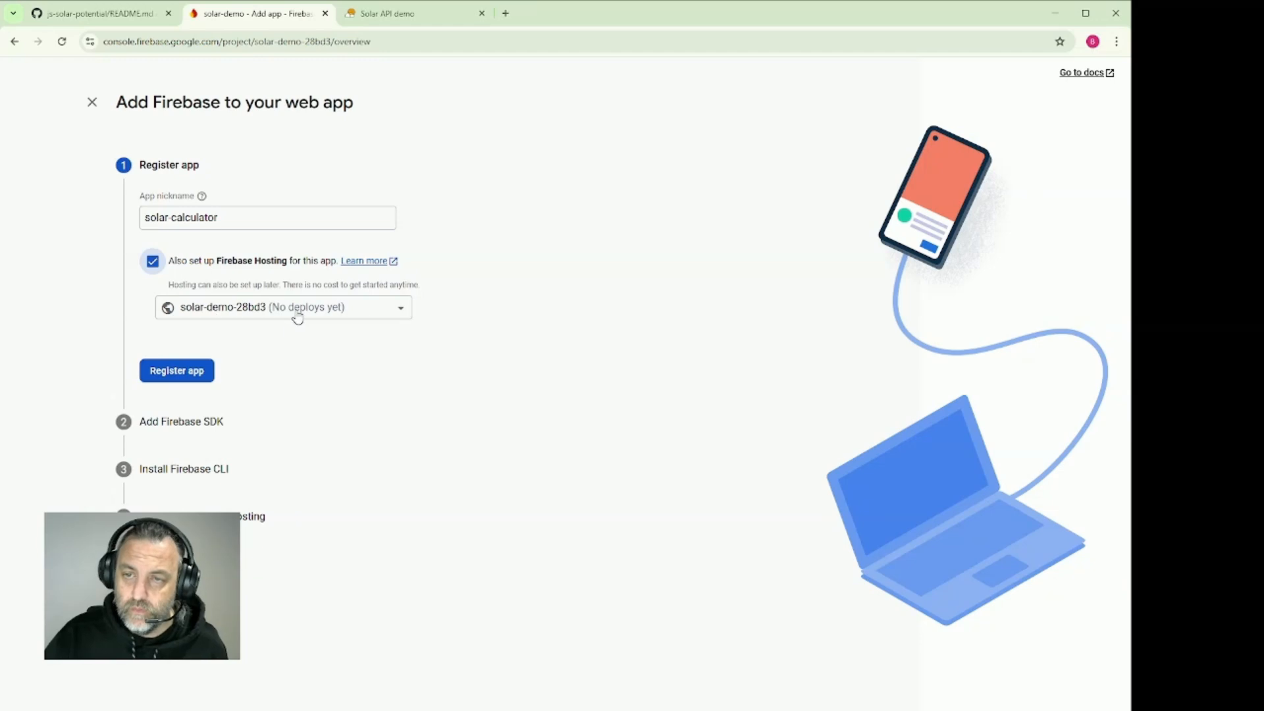
left_click(161, 377)
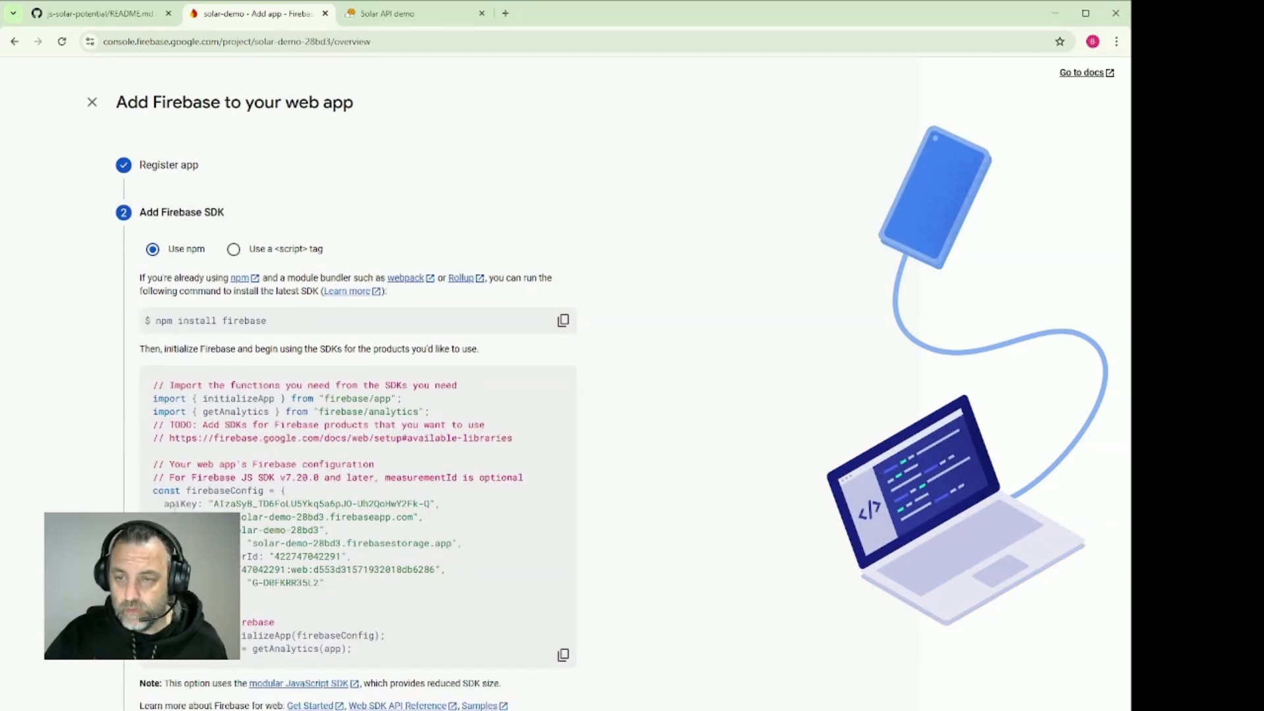
Highlight the firebaseConfig values in the SDK snippet, then go through the CLI and Hosting instructions and continue to the console
left_click_drag(323, 583, 147, 509)
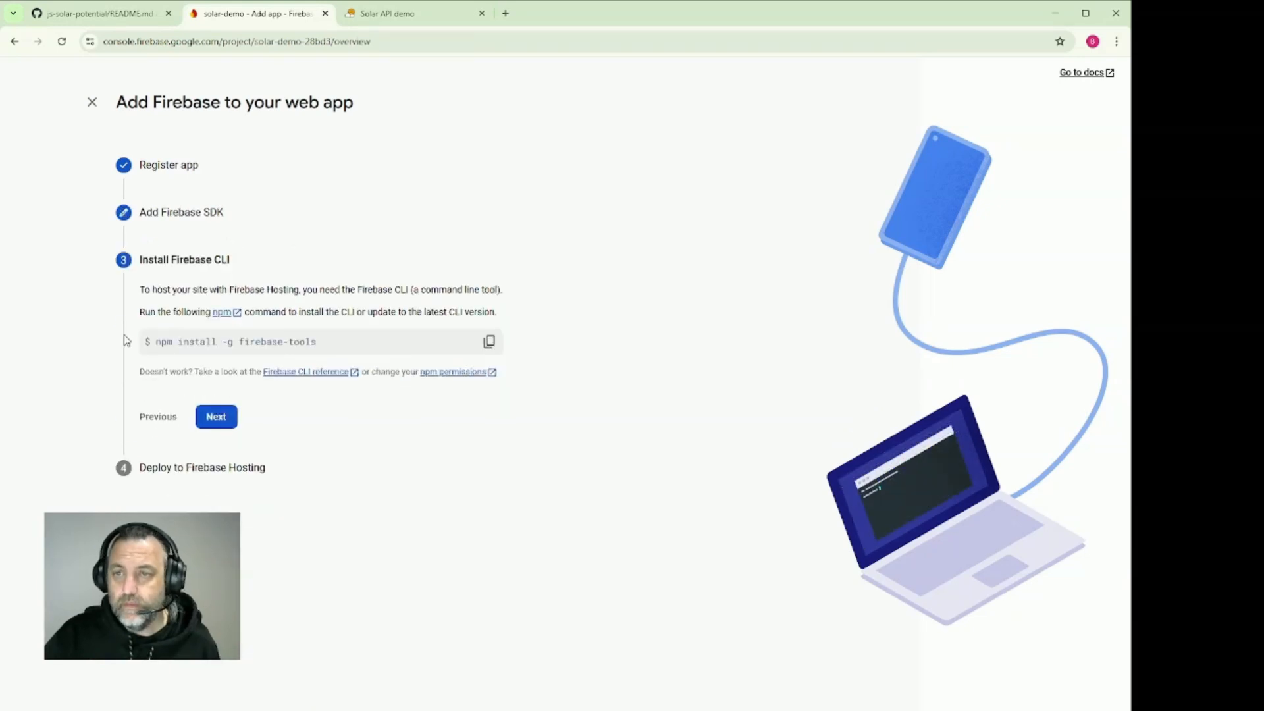
left_click(216, 421)
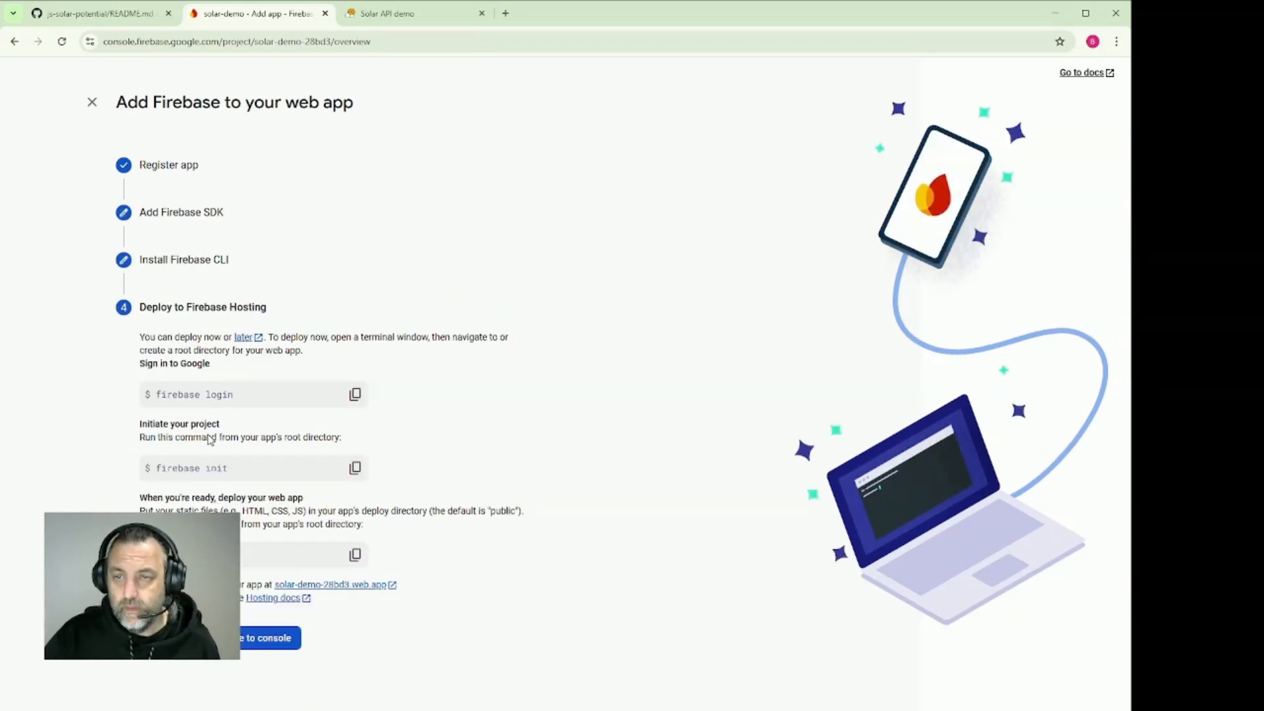
left_click(241, 644)
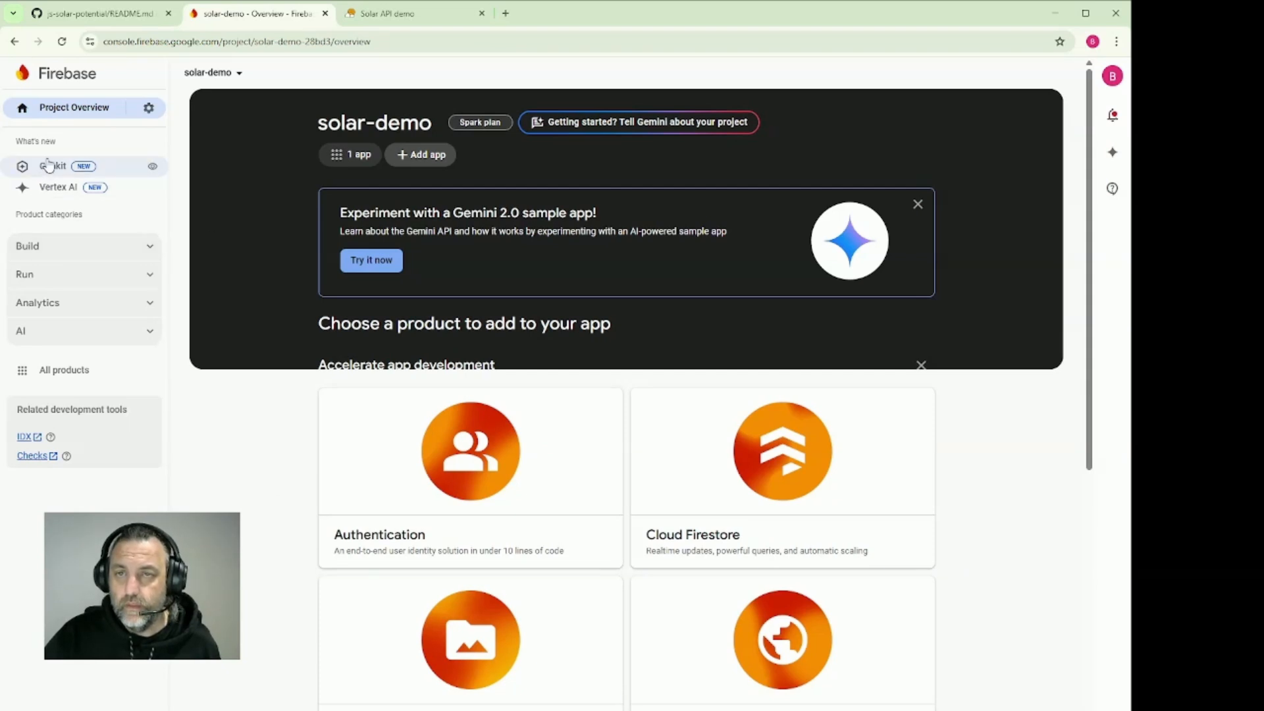
Open the Hosting page of the solar-demo project in the Firebase console
left_click(51, 248)
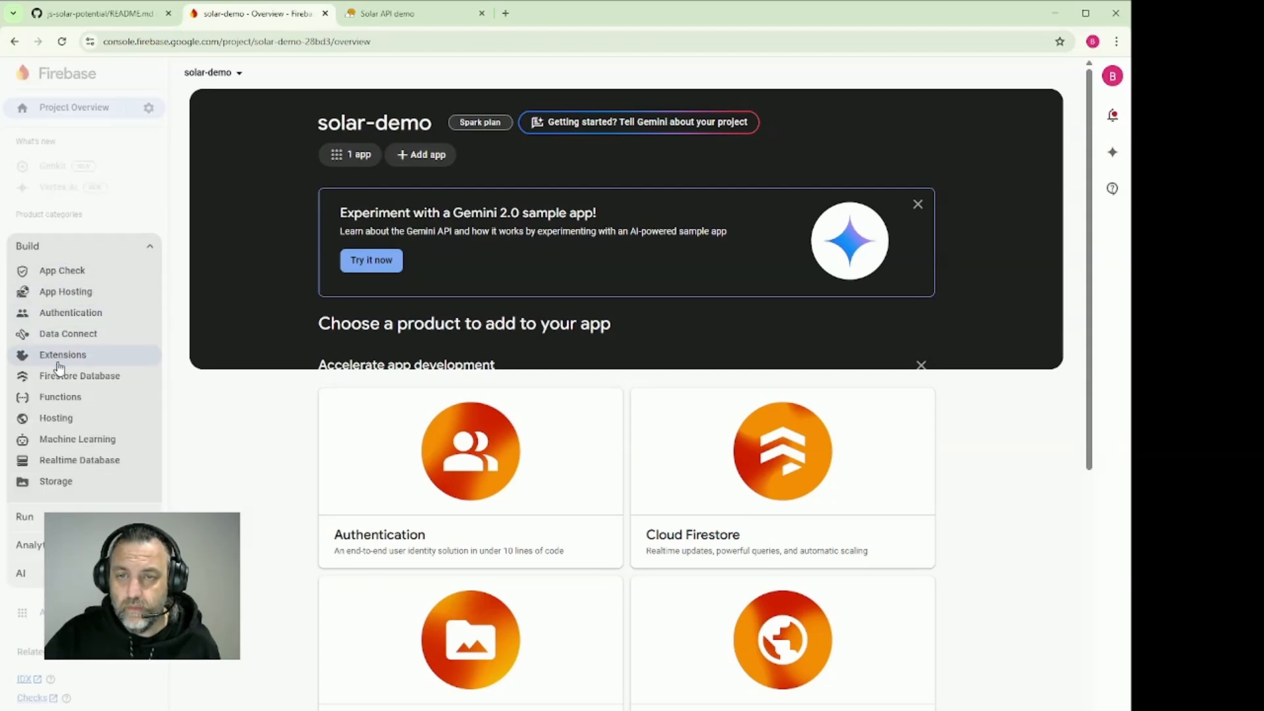
left_click(60, 417)
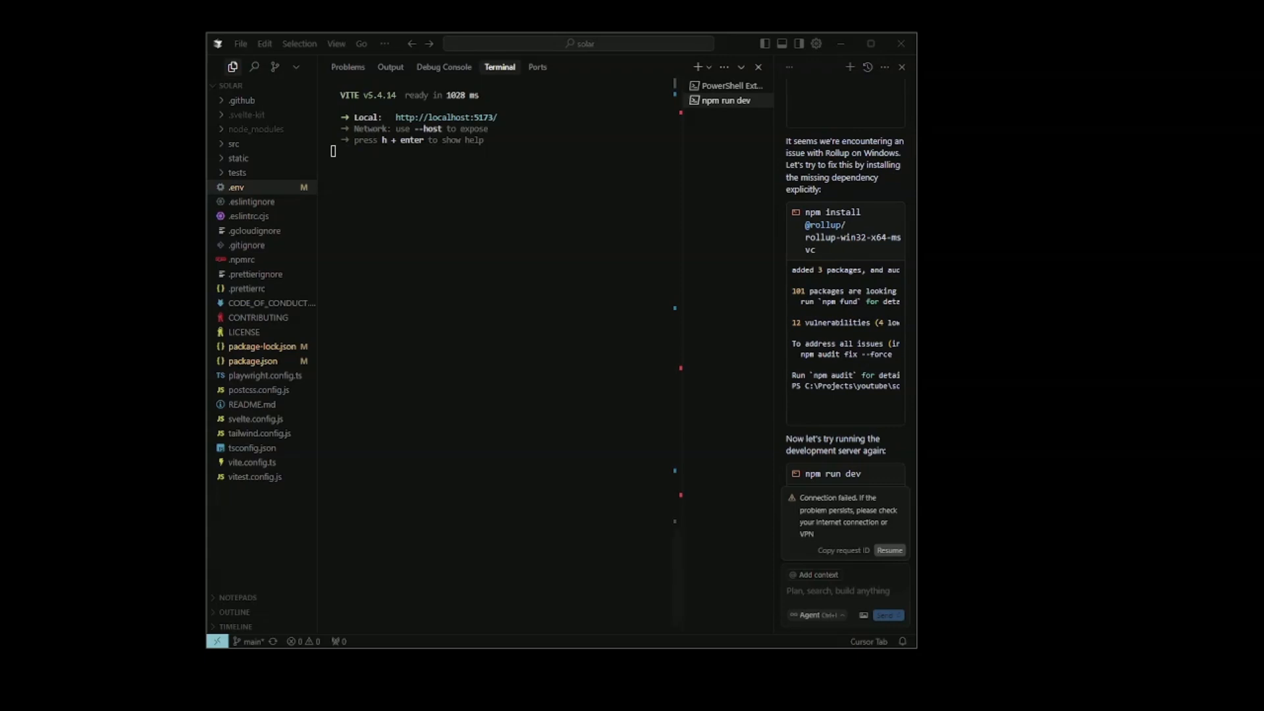
Switch to Cursor, stop the running dev server in the terminal, and enlarge the AI chat area
key("super+Up")
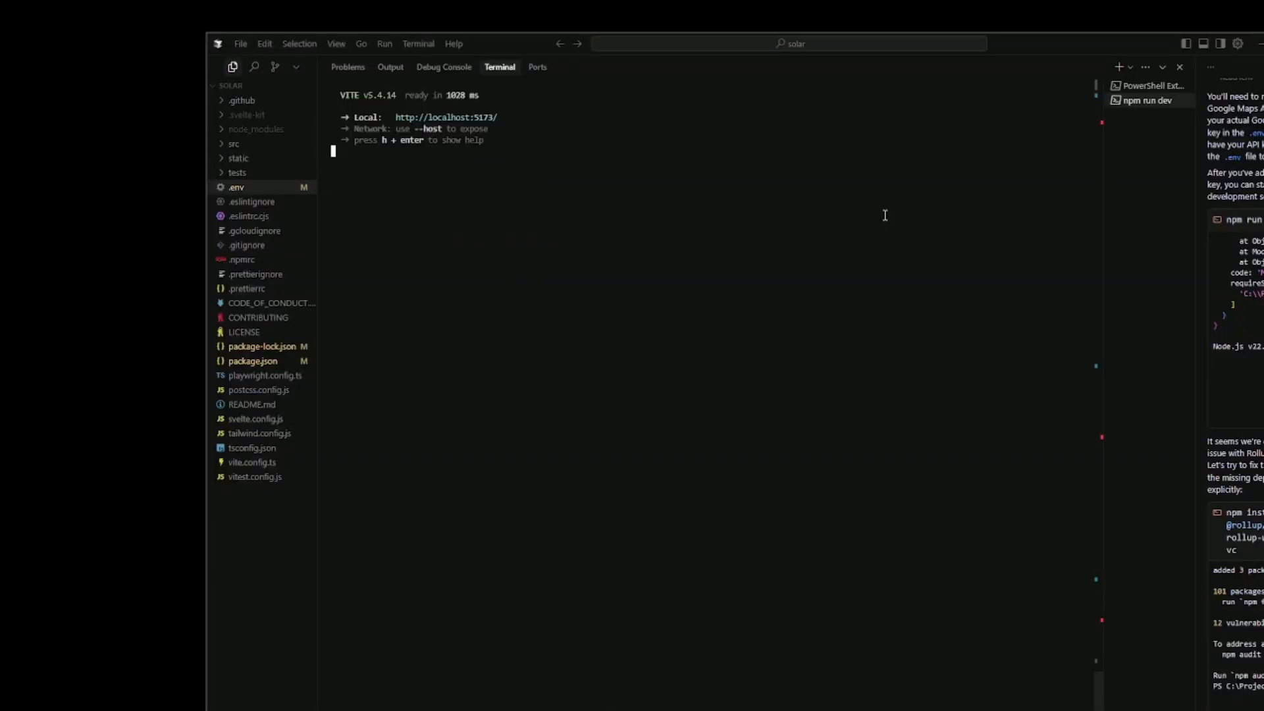
left_click_drag(1103, 481, 722, 482)
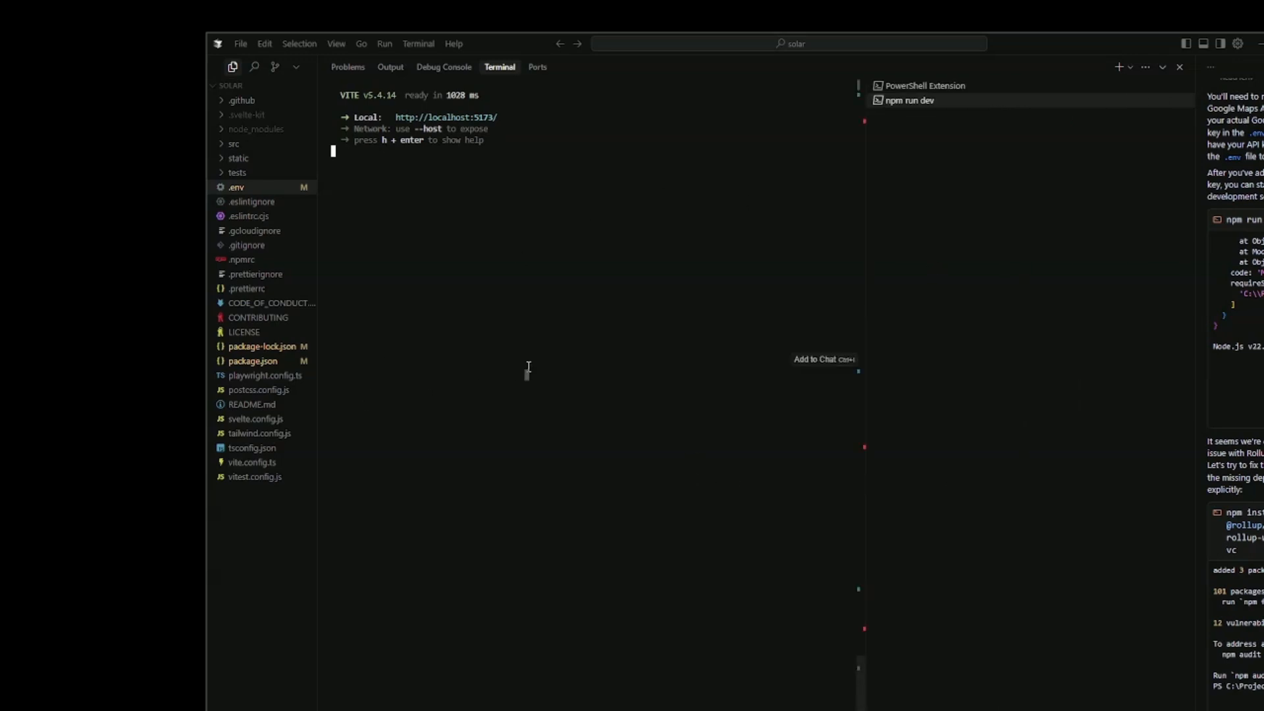
key("ctrl+c")
key("Return")
key("Return")
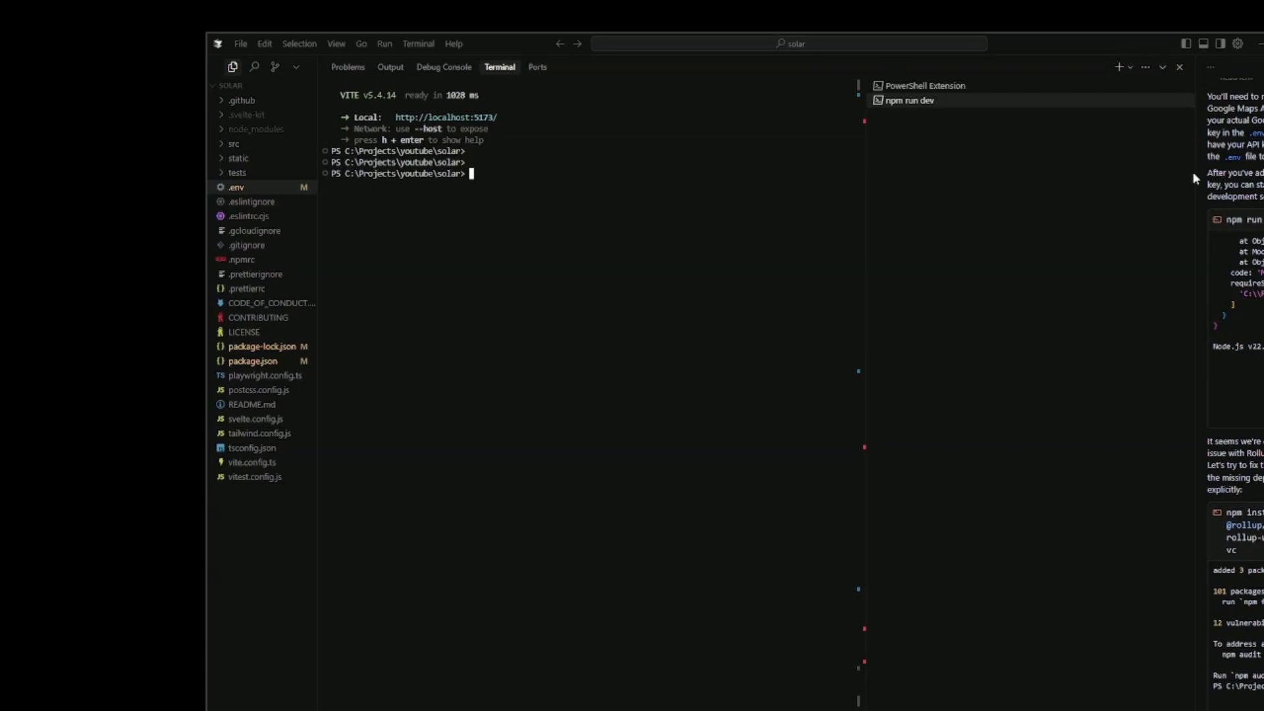
left_click_drag(1193, 173, 699, 175)
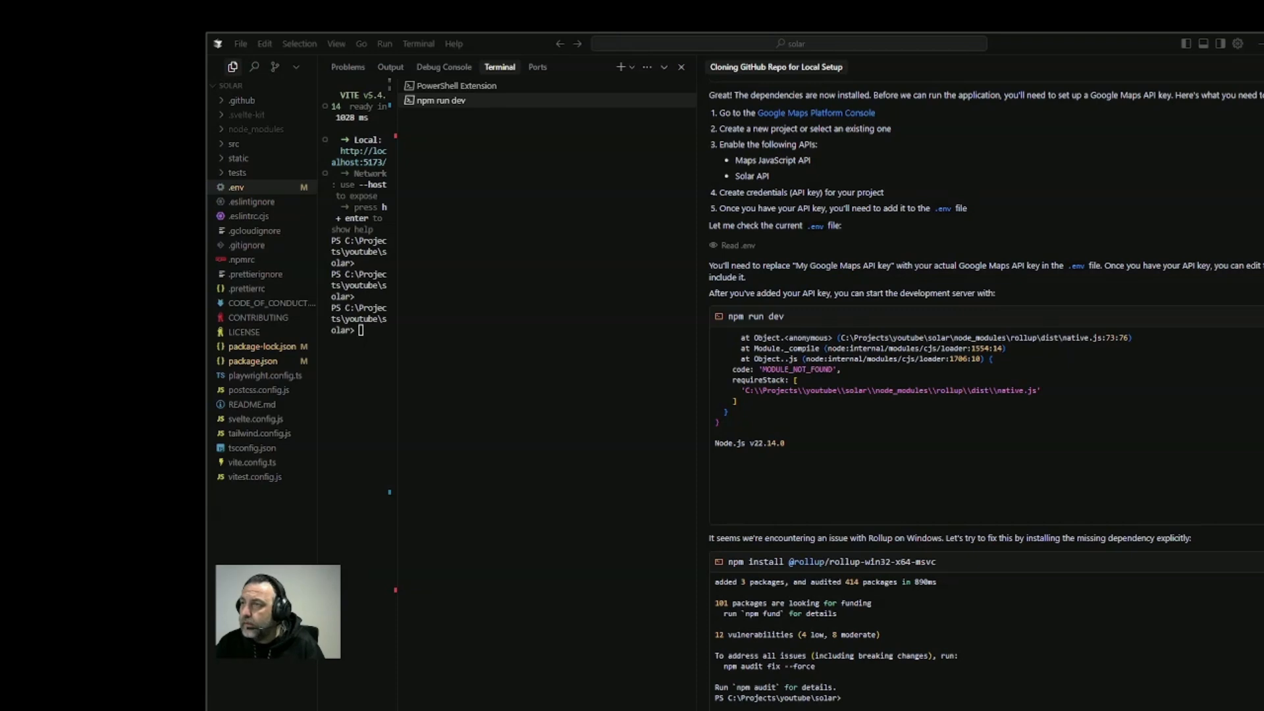
Start a new AI chat and write "We want to host this code in Firebase, we've create a project and have the following firebase config details:"
key("ctrl+n")
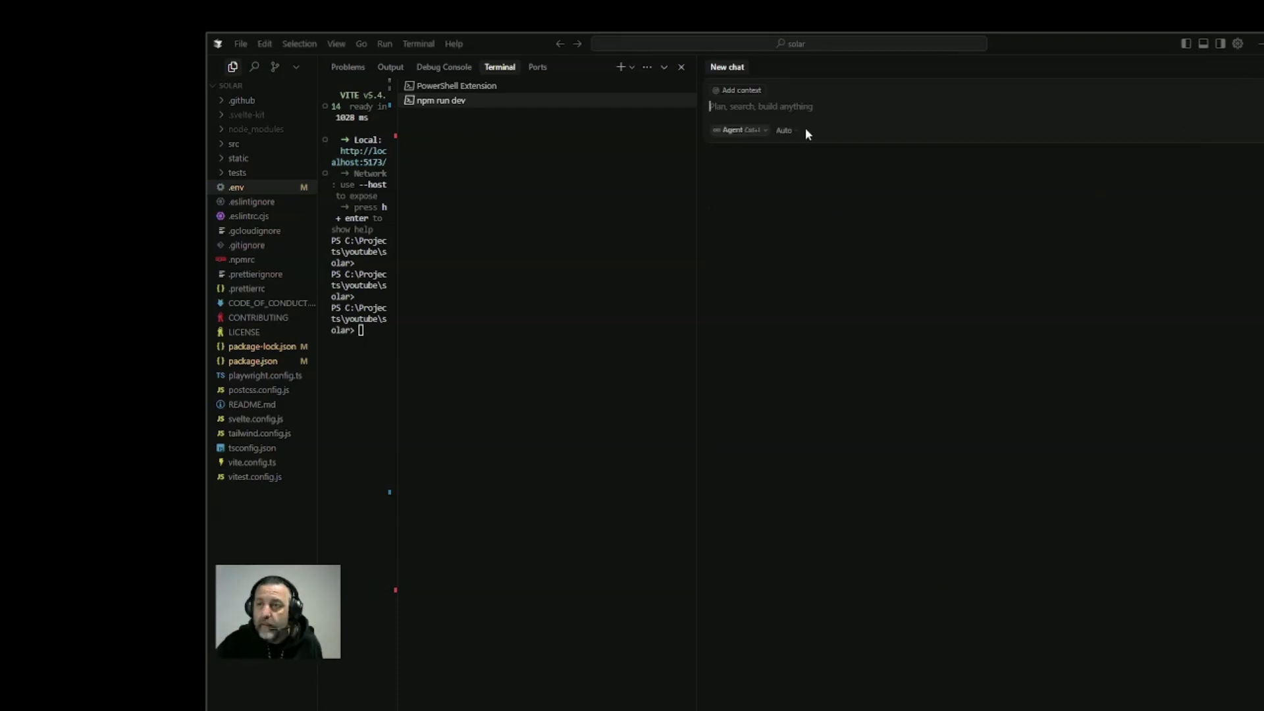
type("We")
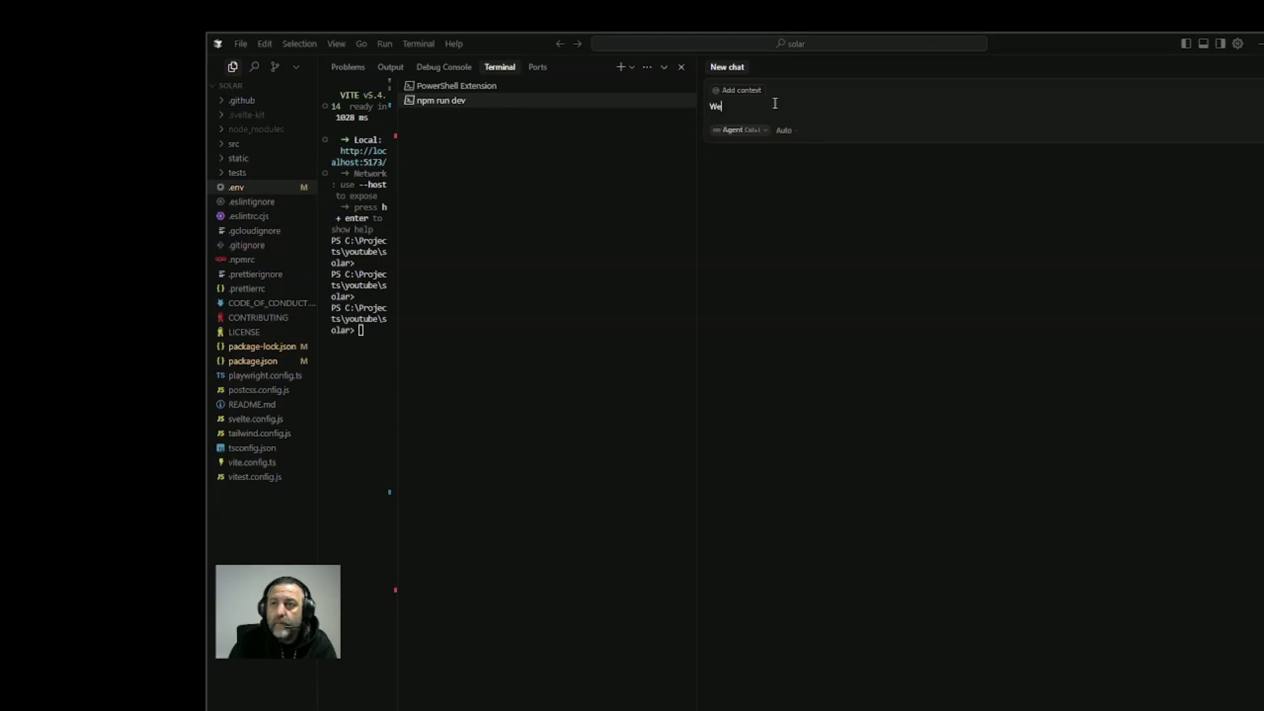
type(" want to")
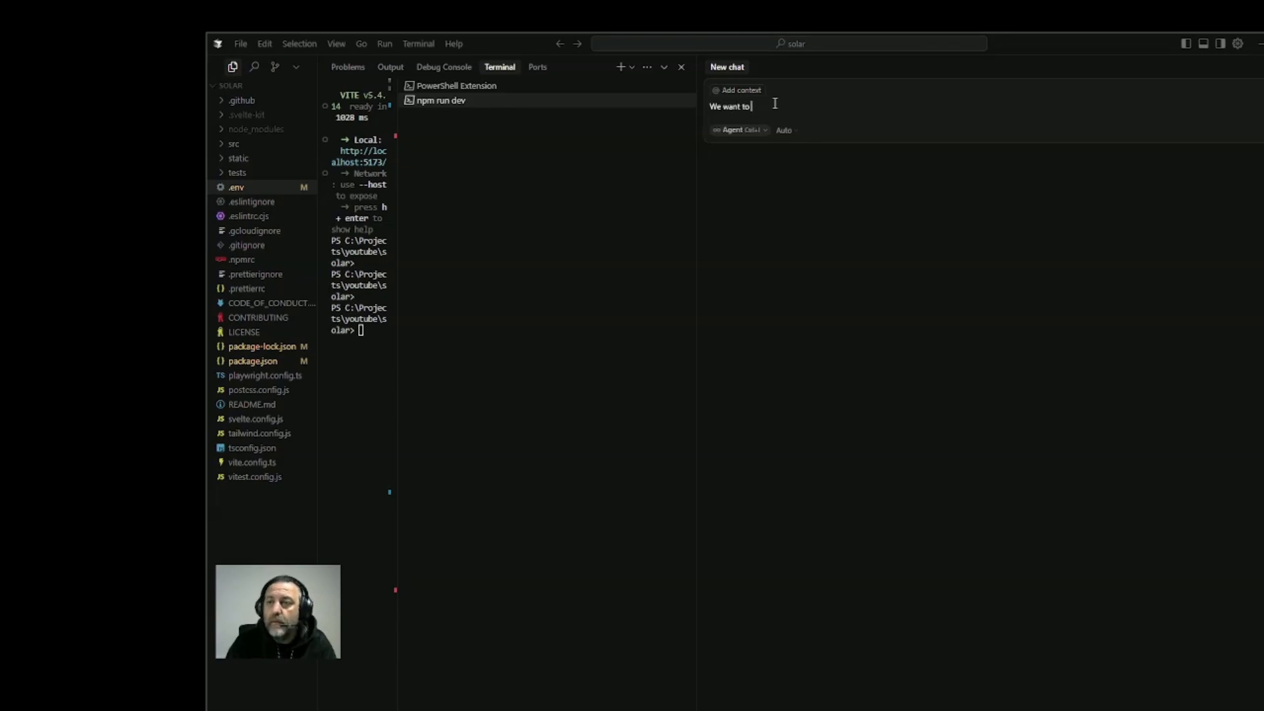
type(" host th")
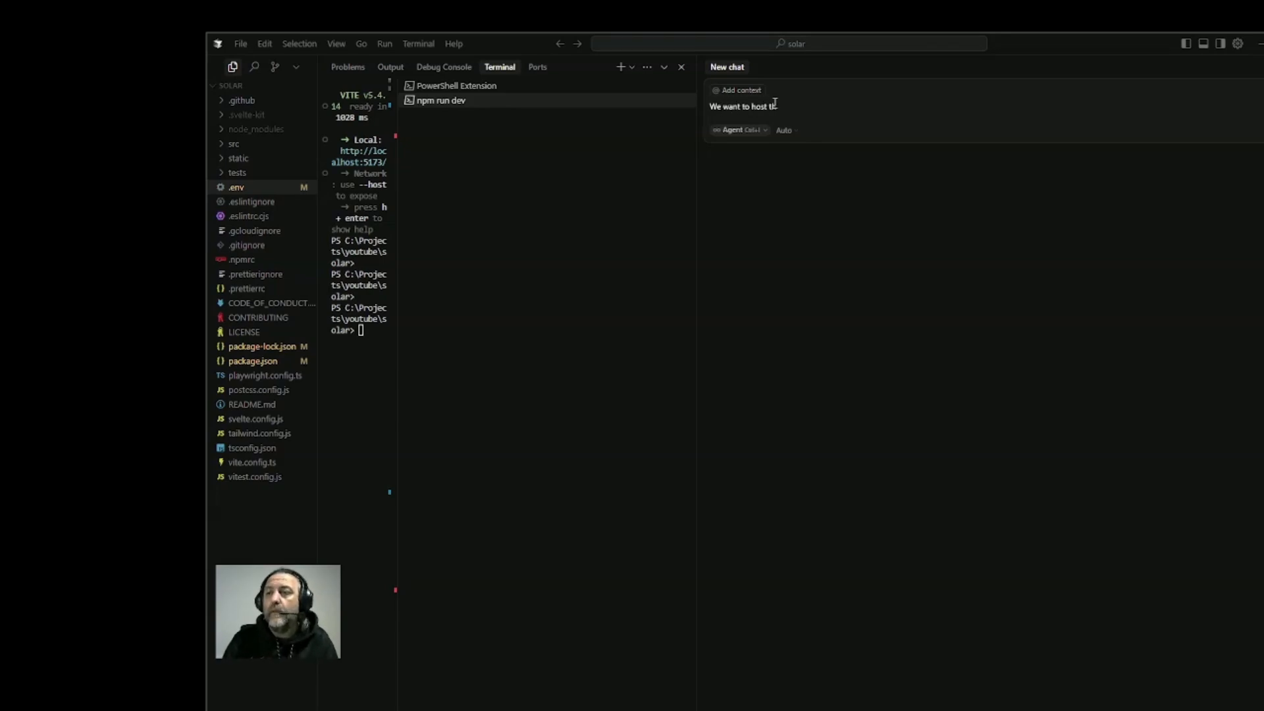
type("is code in Fir")
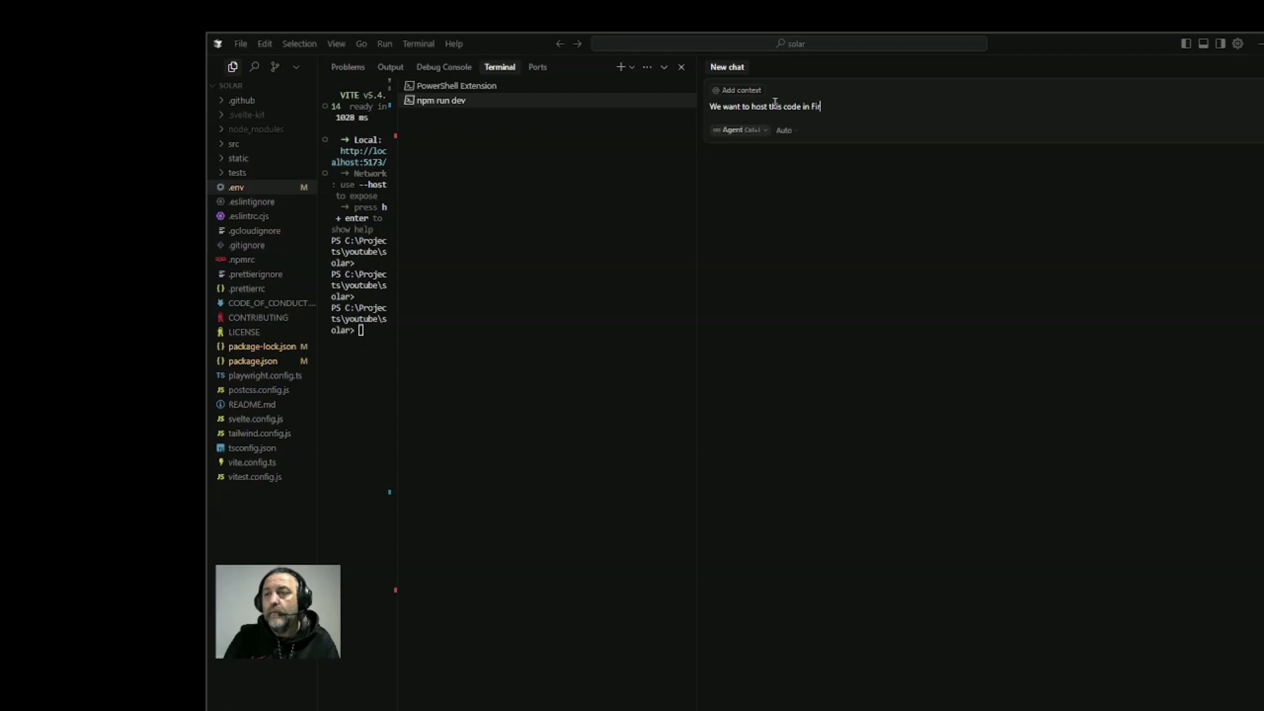
type("ebase, we've c")
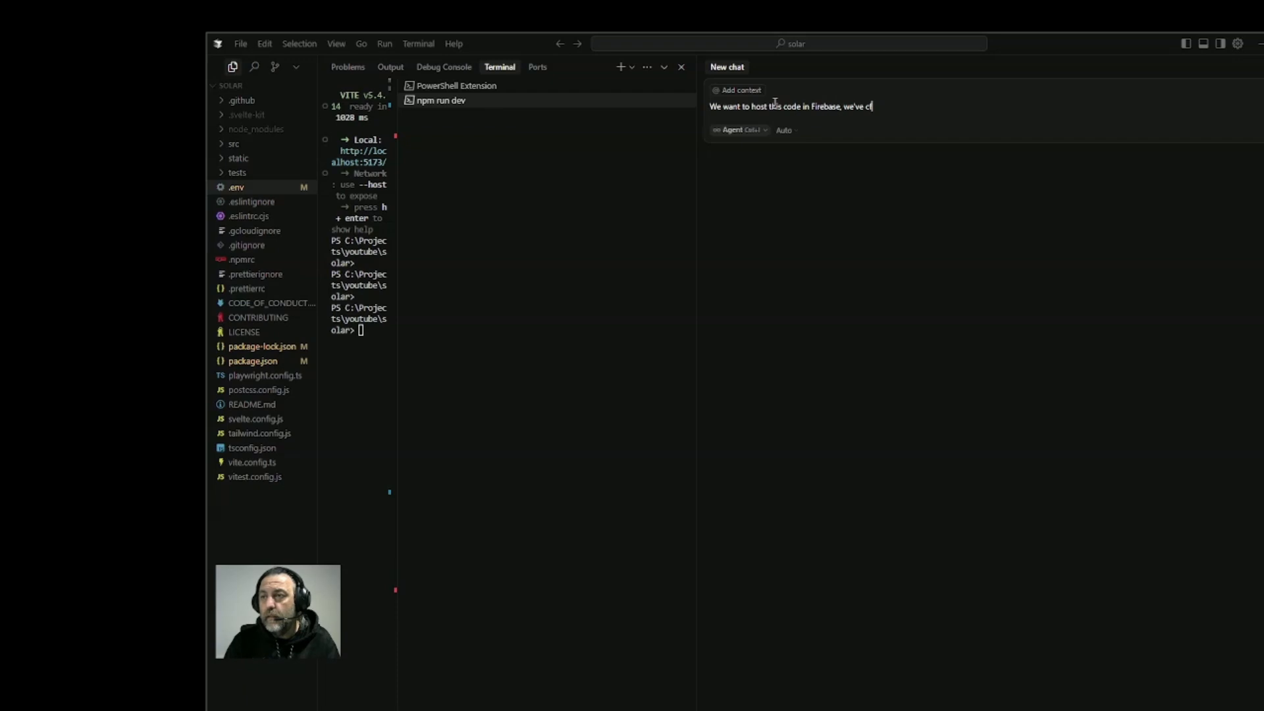
type("reate a")
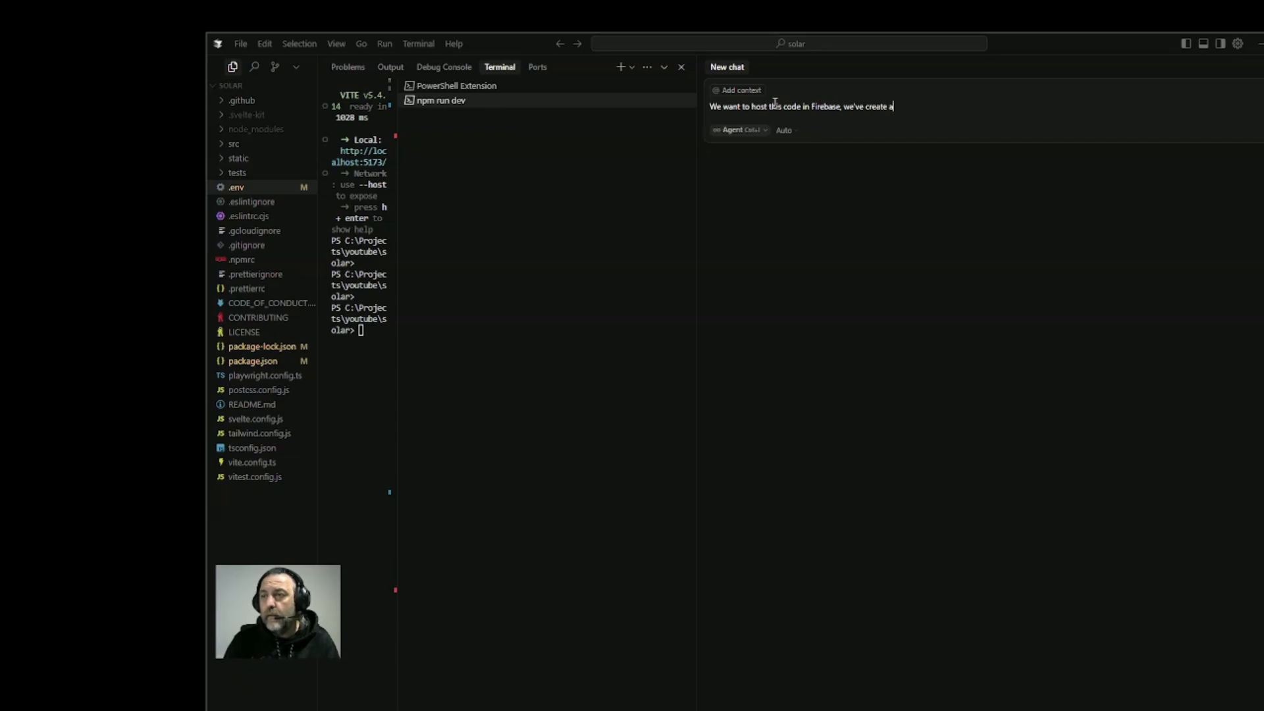
type(" project and")
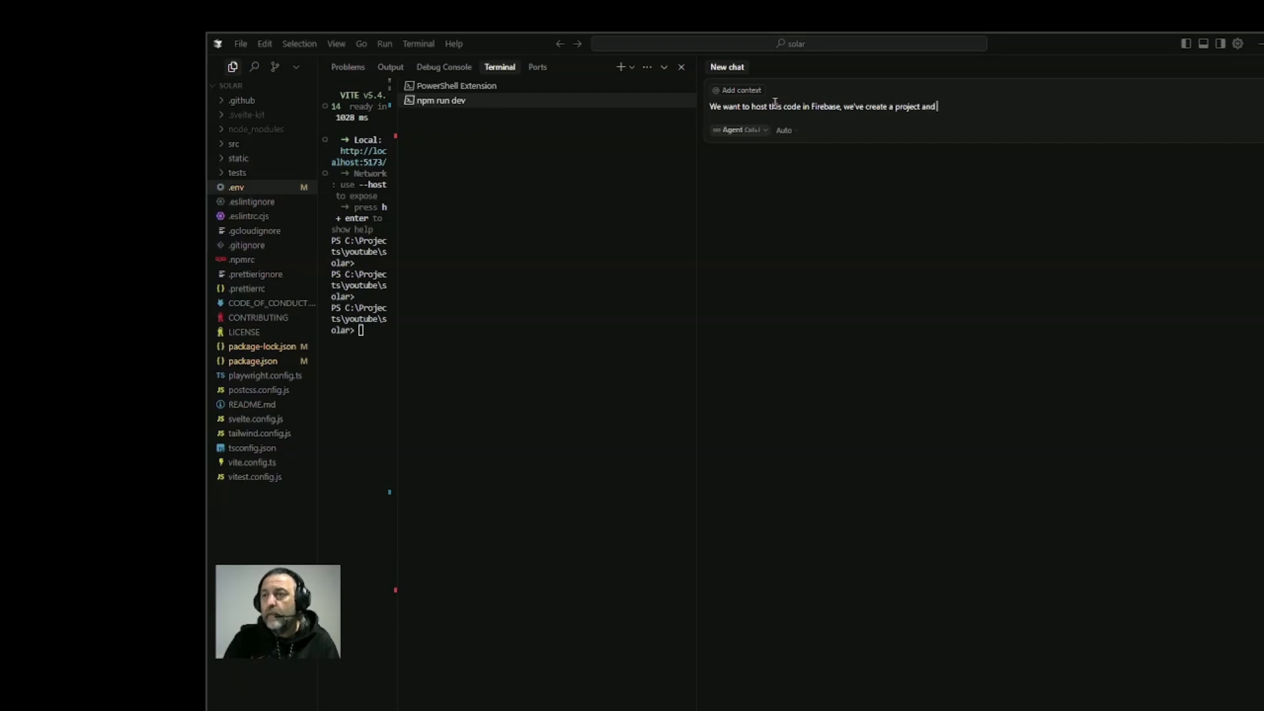
type(" have the following")
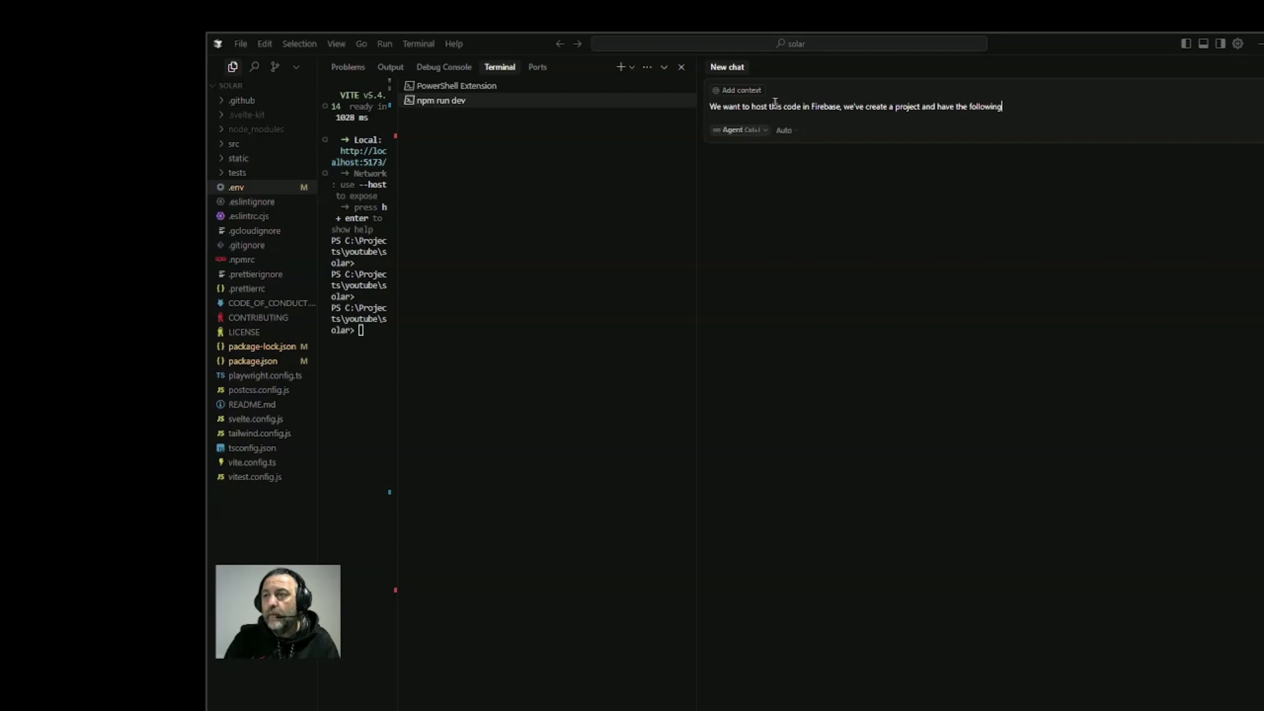
type(" firebas")
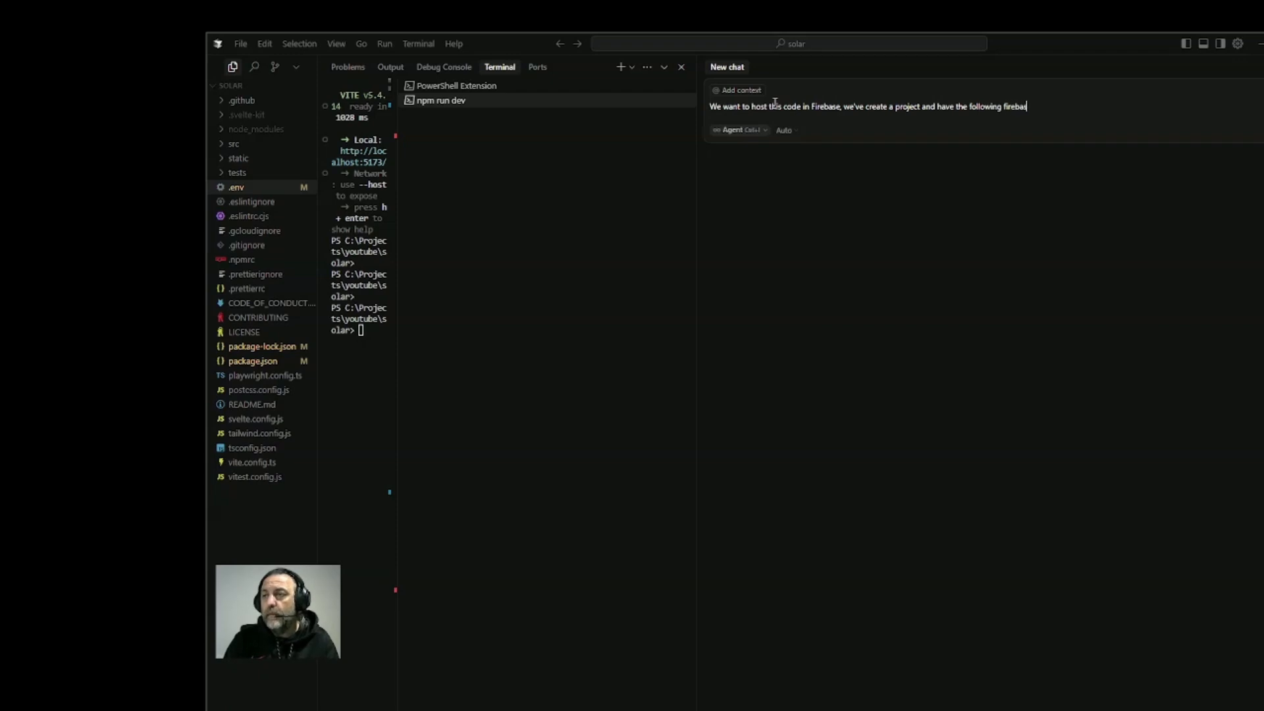
type("e config detail")
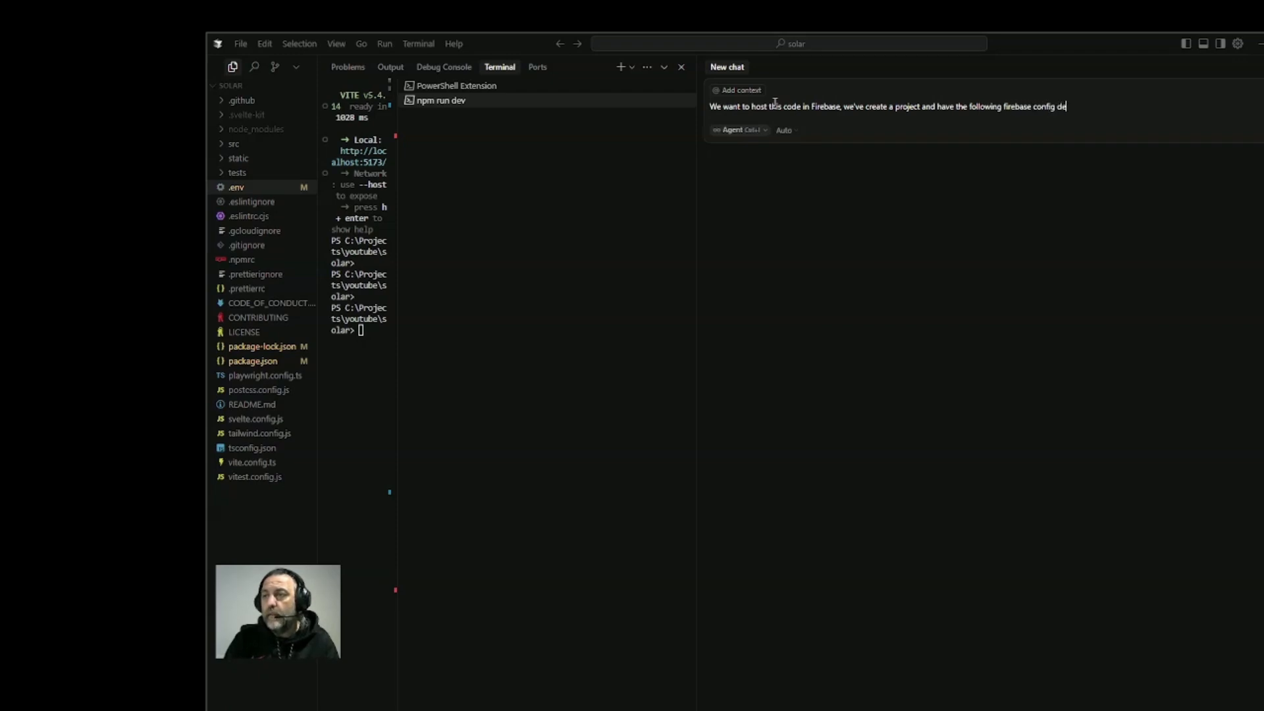
key("shift+Return")
key("shift+Return")
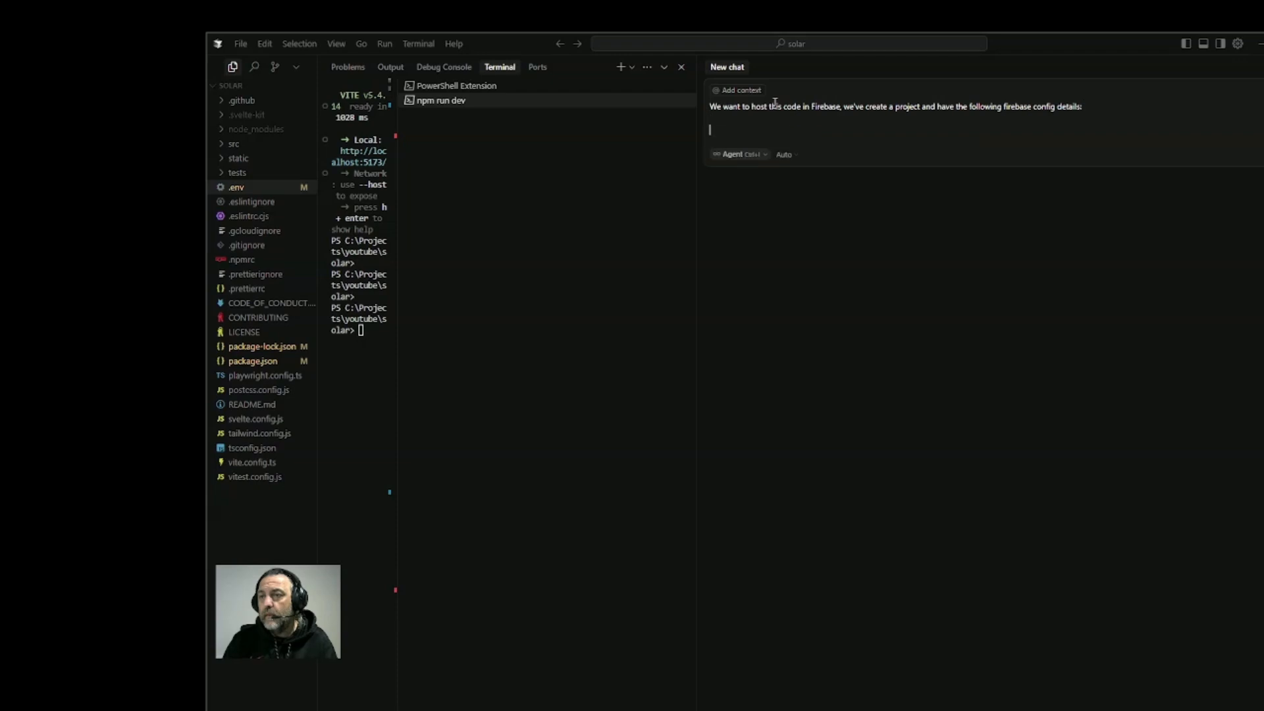
Paste the copied Firebase config values, including the API key, beneath the chat prompt's opening line
key("ctrl+v")
key("shift+Return")
key("shift+Return")
Finish the prompt with "Can you complete the hosting of our app using the Firebase CLI" and send it to the agent
type("C")
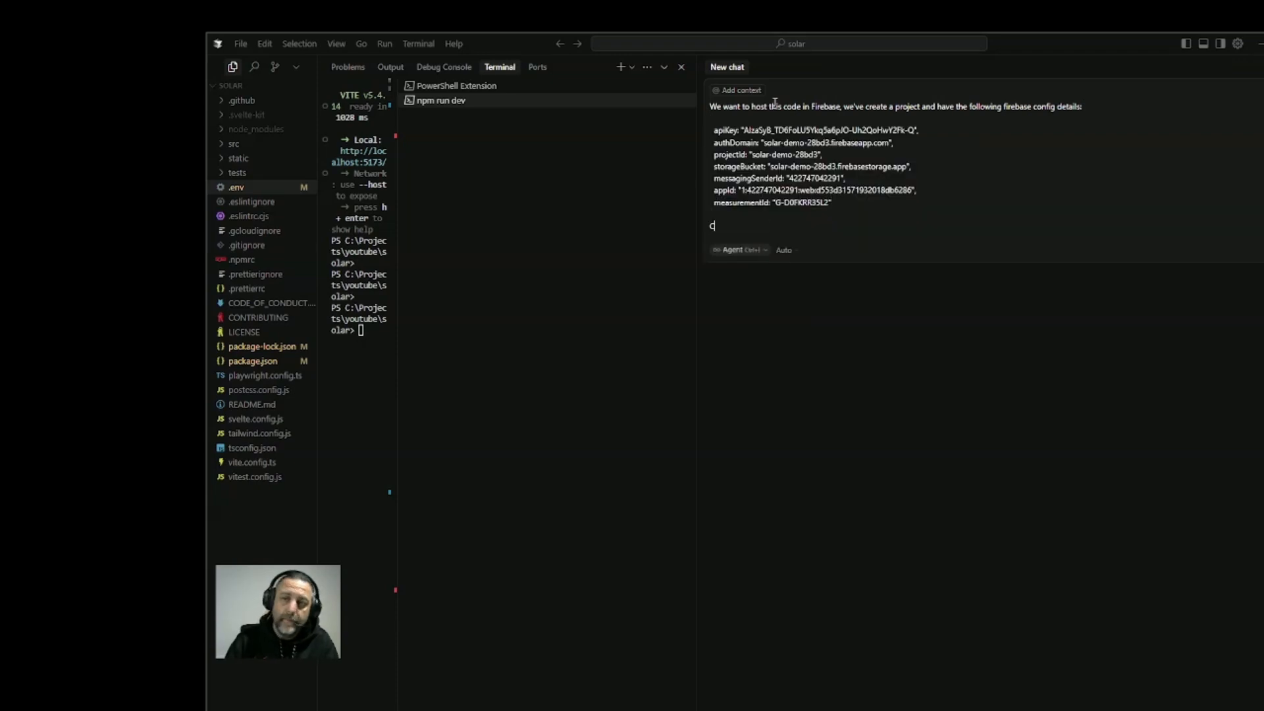
type("an you")
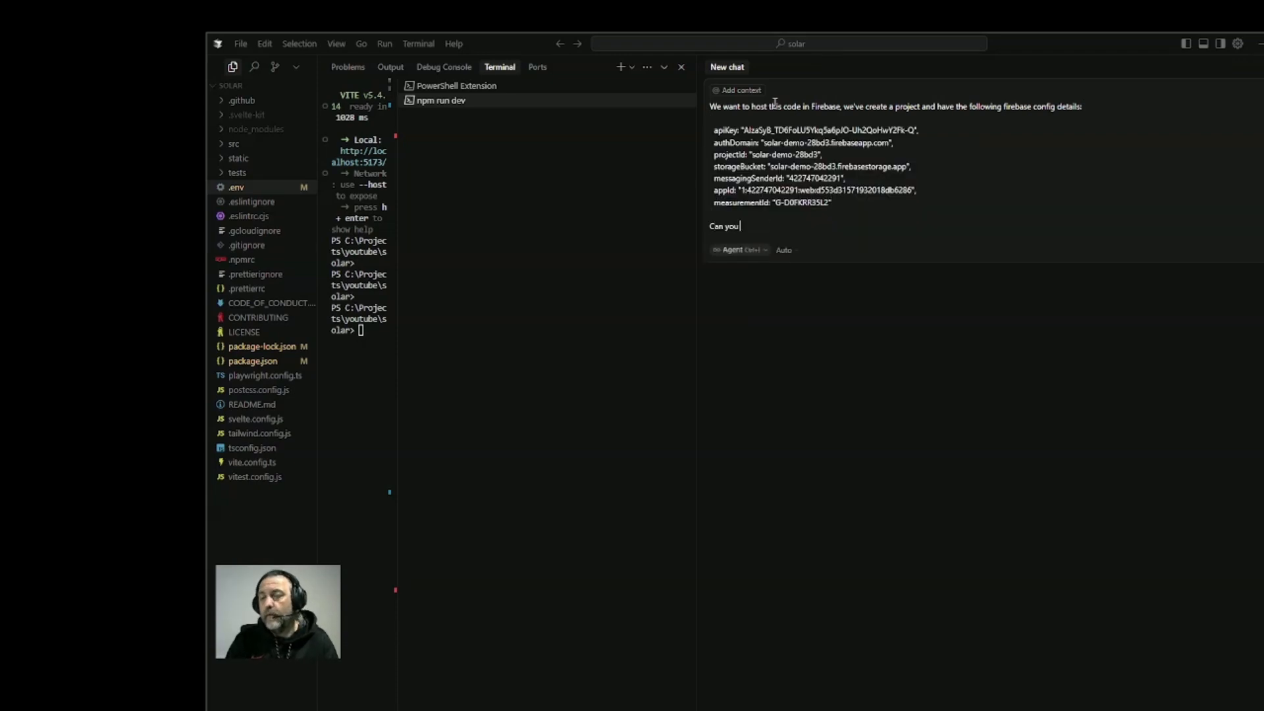
type(" someth")
key("BackSpace")
key("BackSpace")
key("BackSpace")
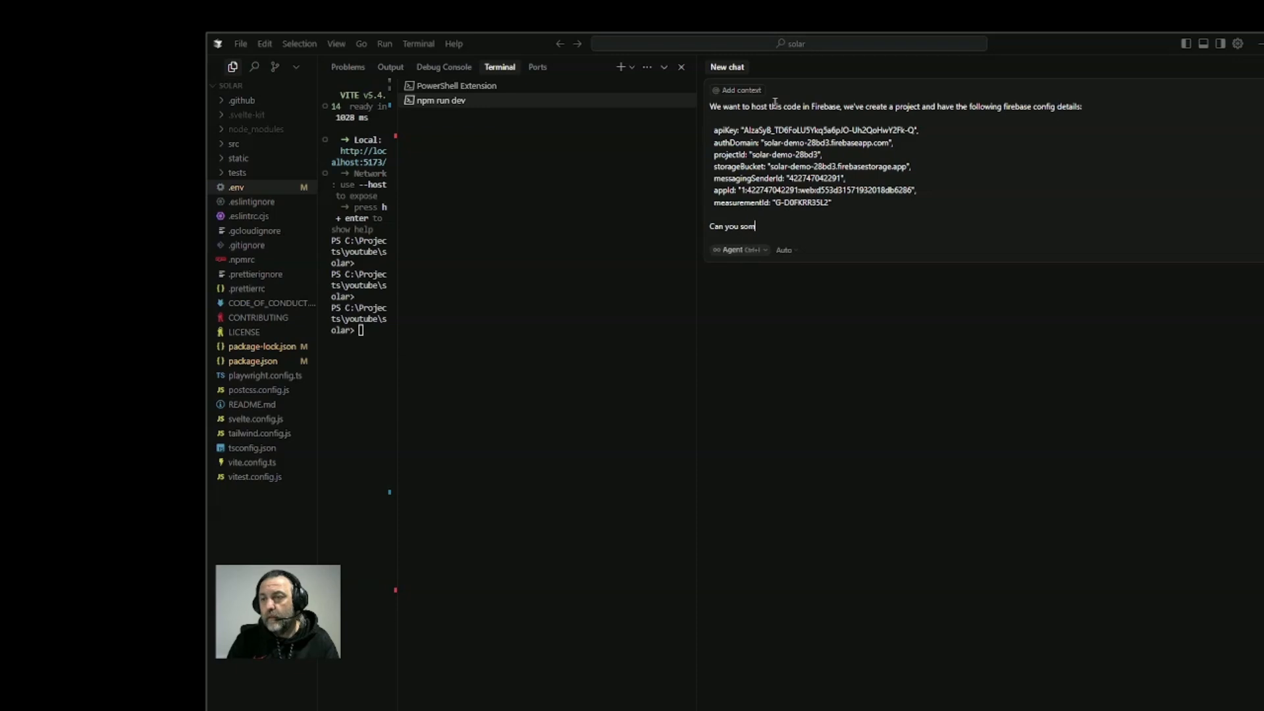
key("BackSpace")
key("BackSpace")
key("BackSpace")
type("complete the ")
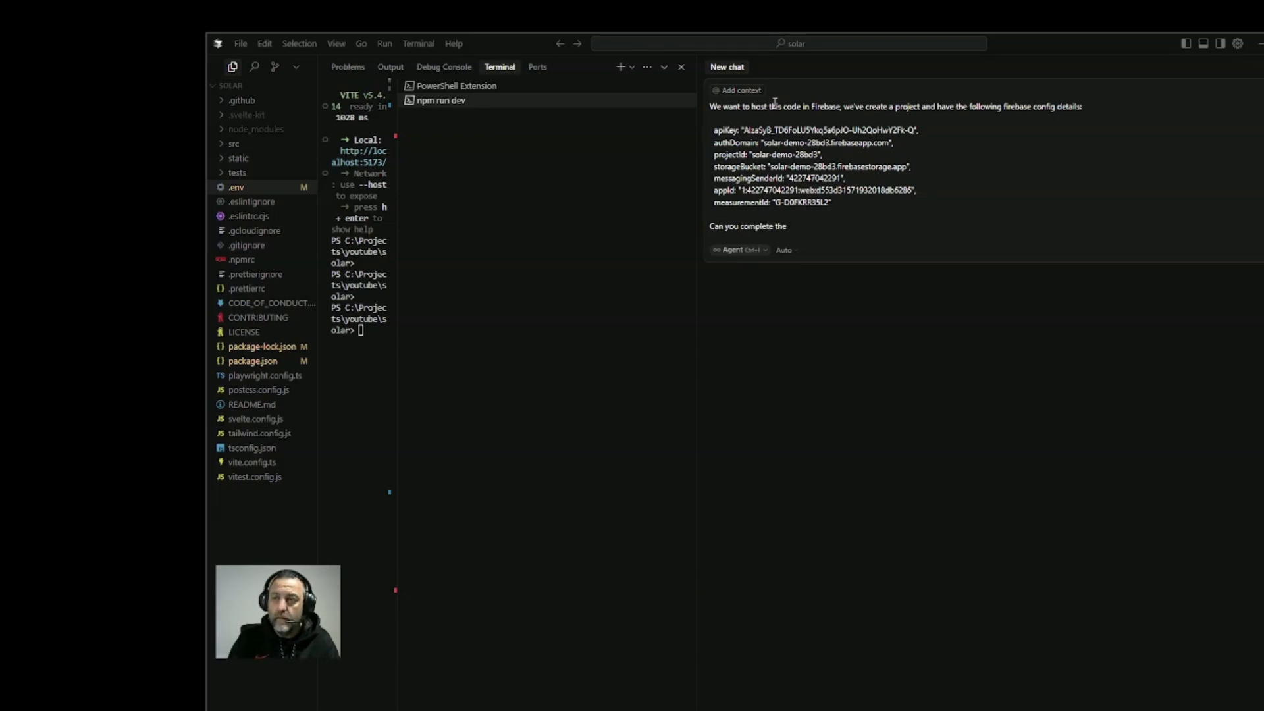
type("hosting o")
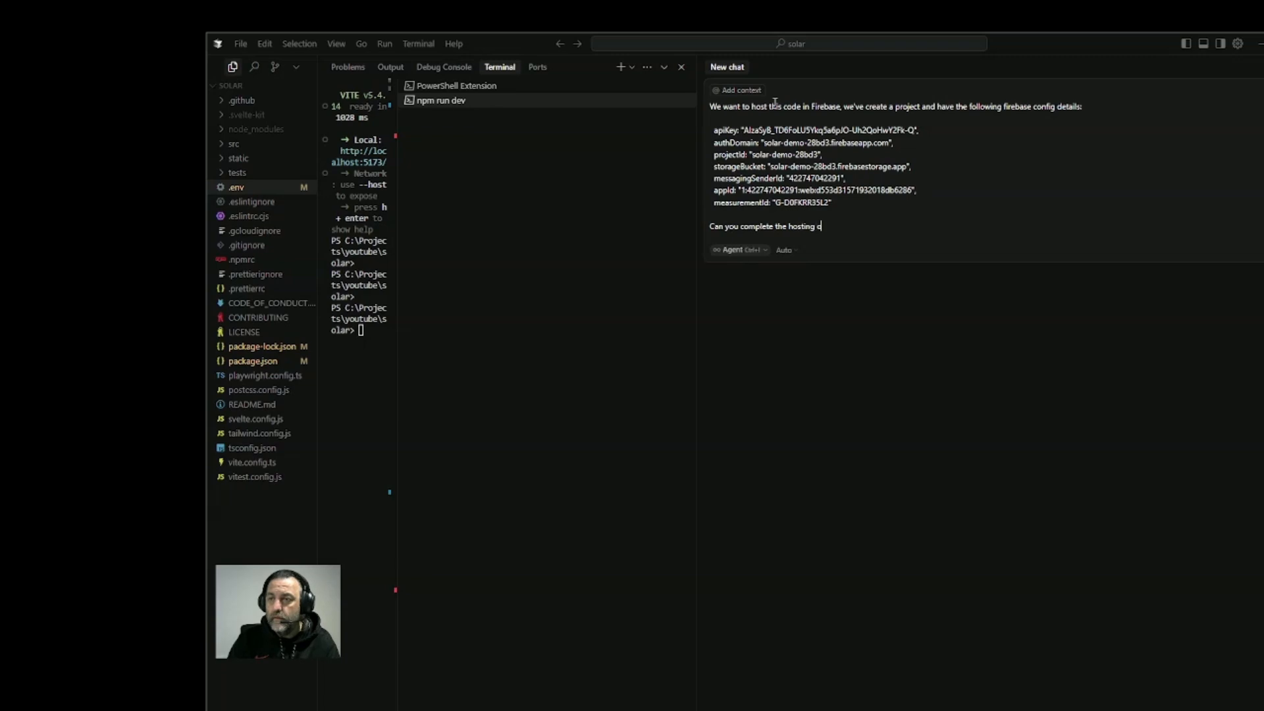
type("f our a")
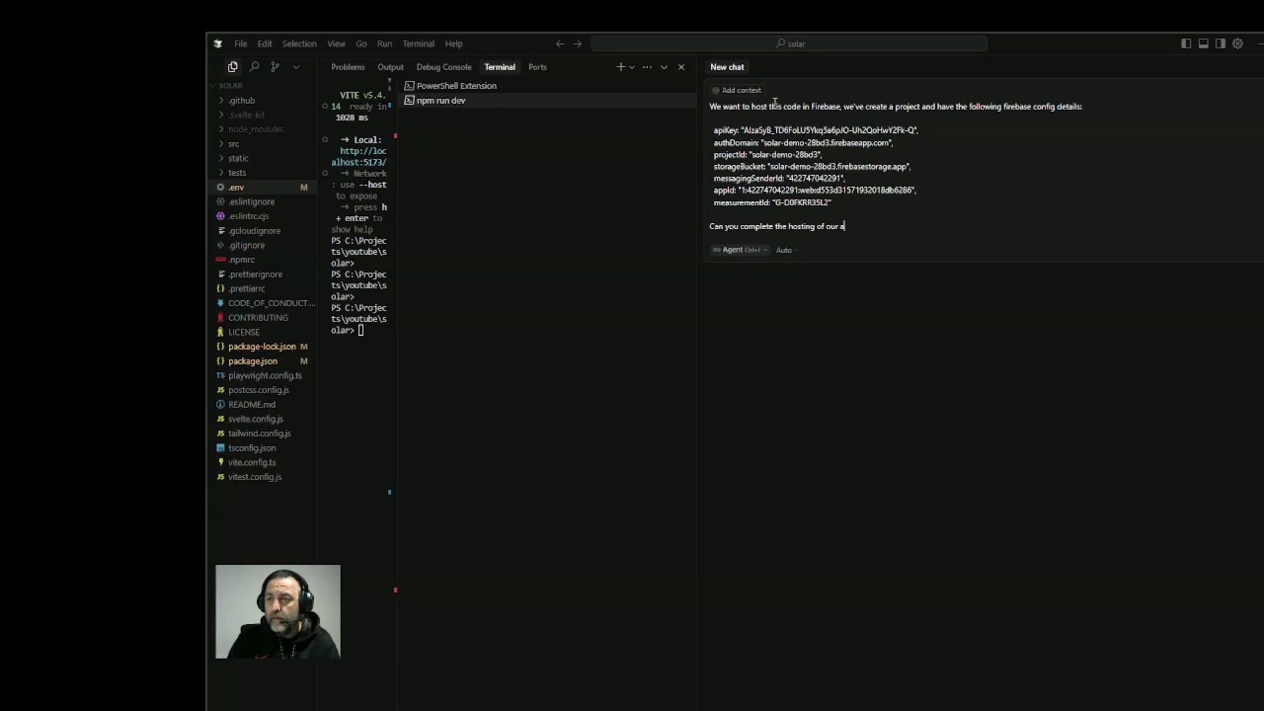
type("pp using the Firebase ")
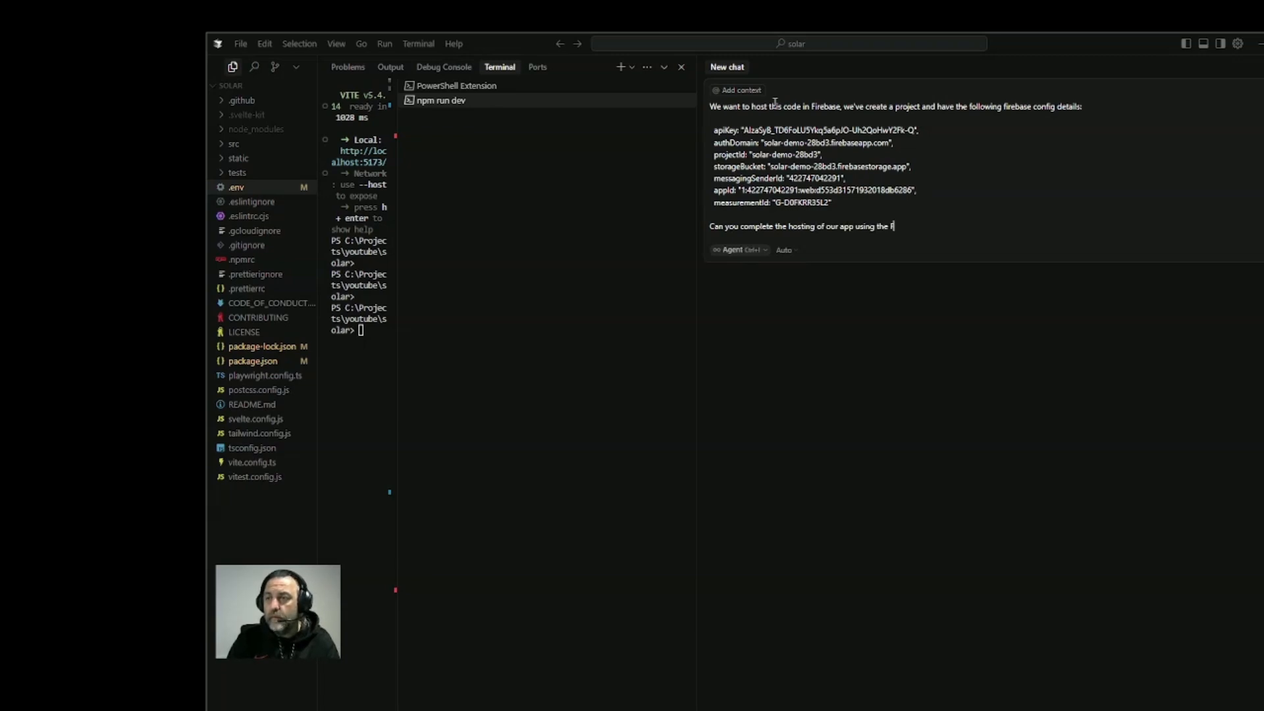
type("CLI co")
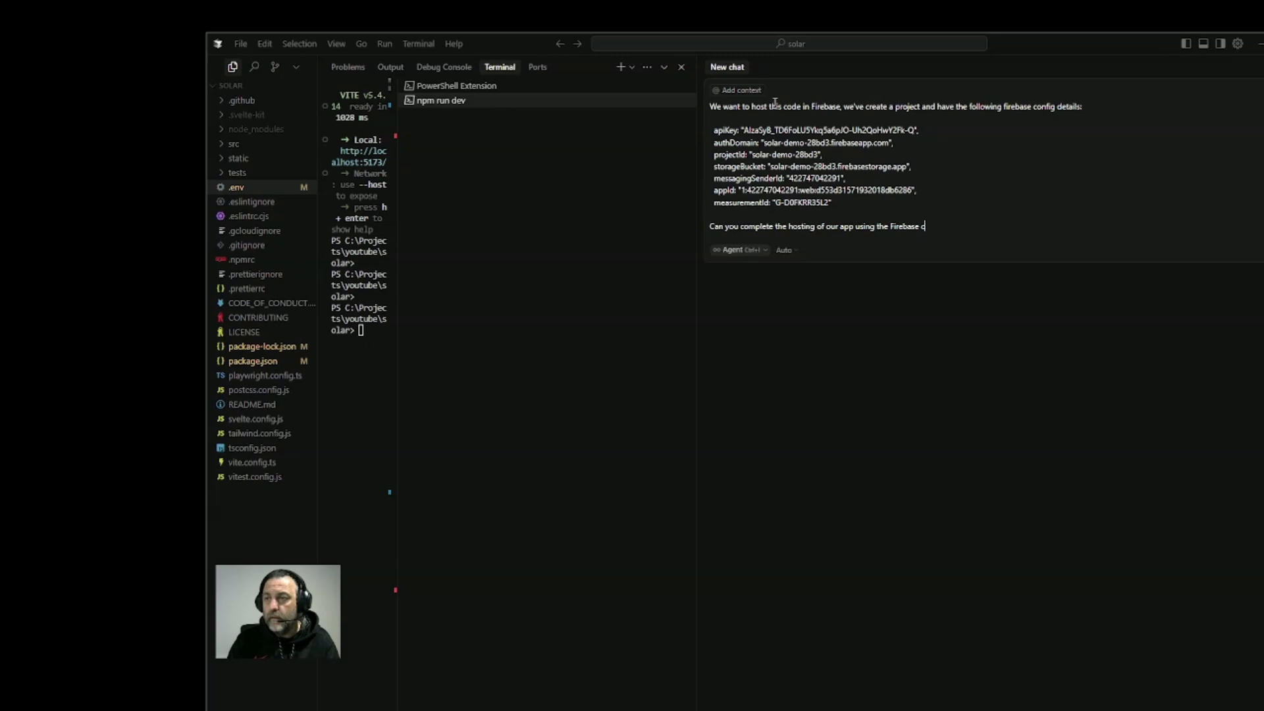
type("mmand line")
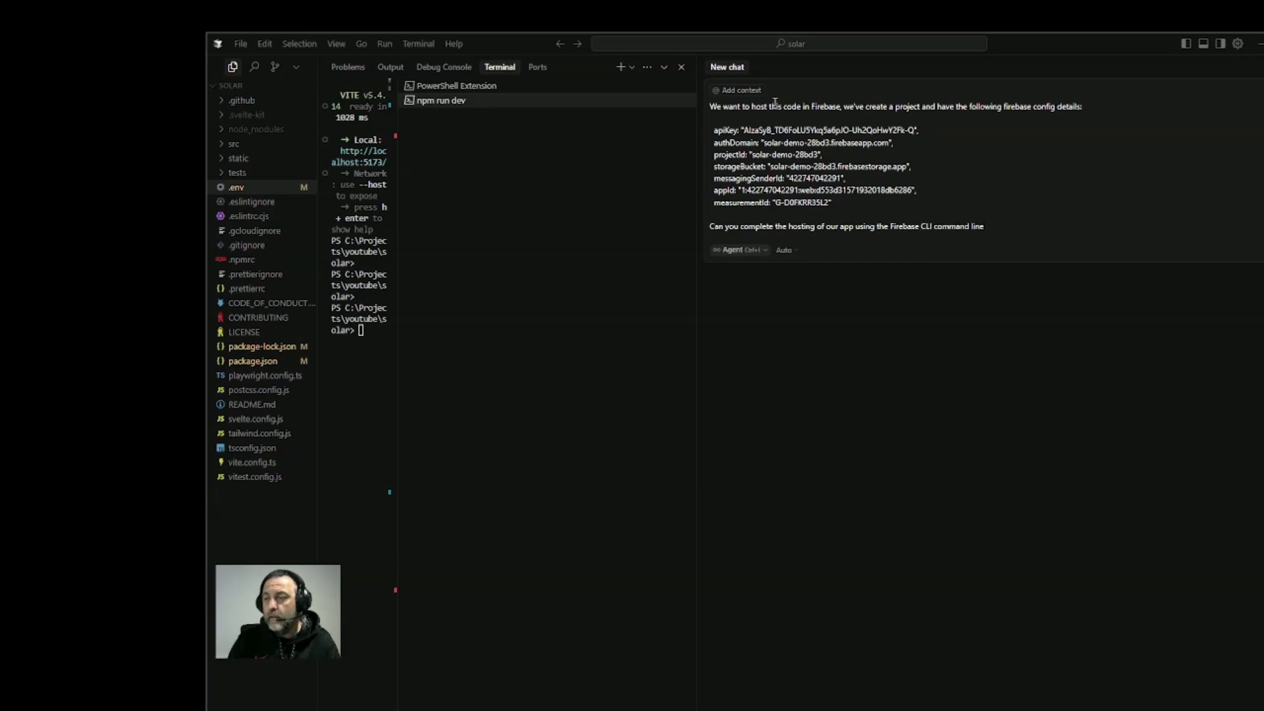
type(" too")
key("BackSpace")
key("BackSpace")
key("BackSpace")
key("BackSpace")
key("BackSpace")
key("BackSpace")
key("BackSpace")
key("BackSpace")
key("BackSpace")
key("BackSpace")
key("BackSpace")
key("BackSpace")
key("BackSpace")
key("BackSpace")
key("BackSpace")
key("BackSpace")
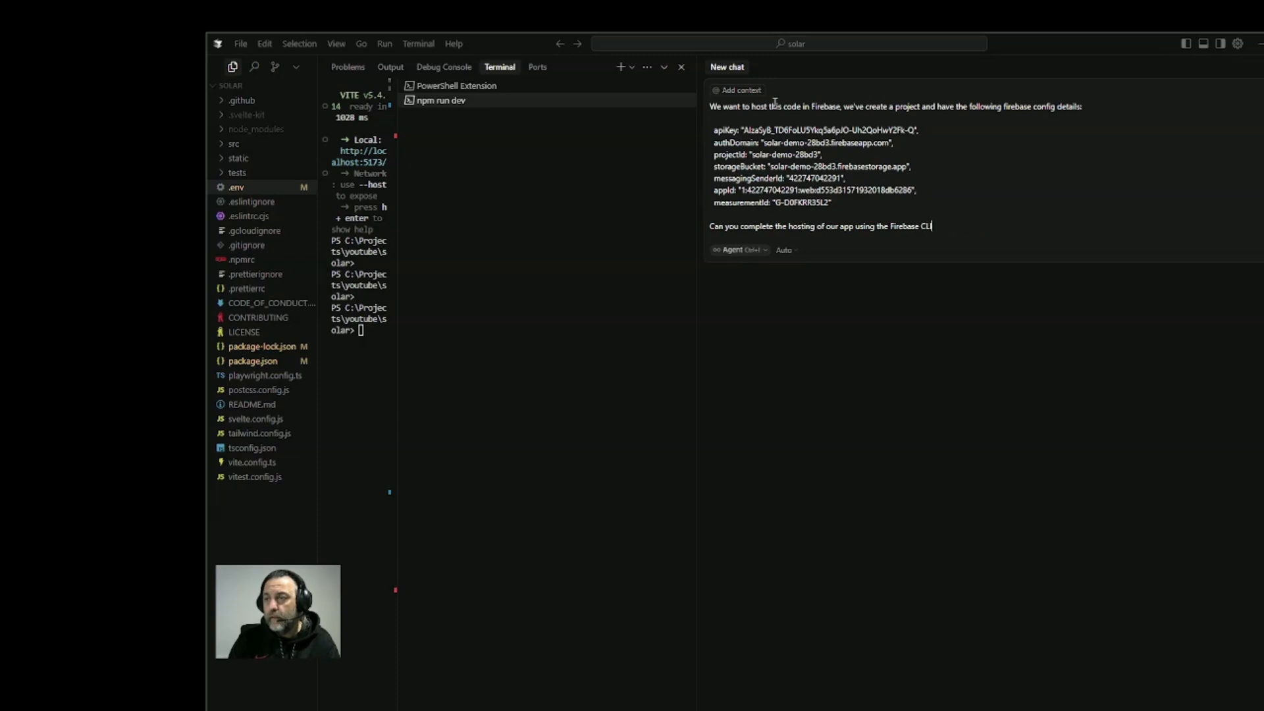
key("Return")
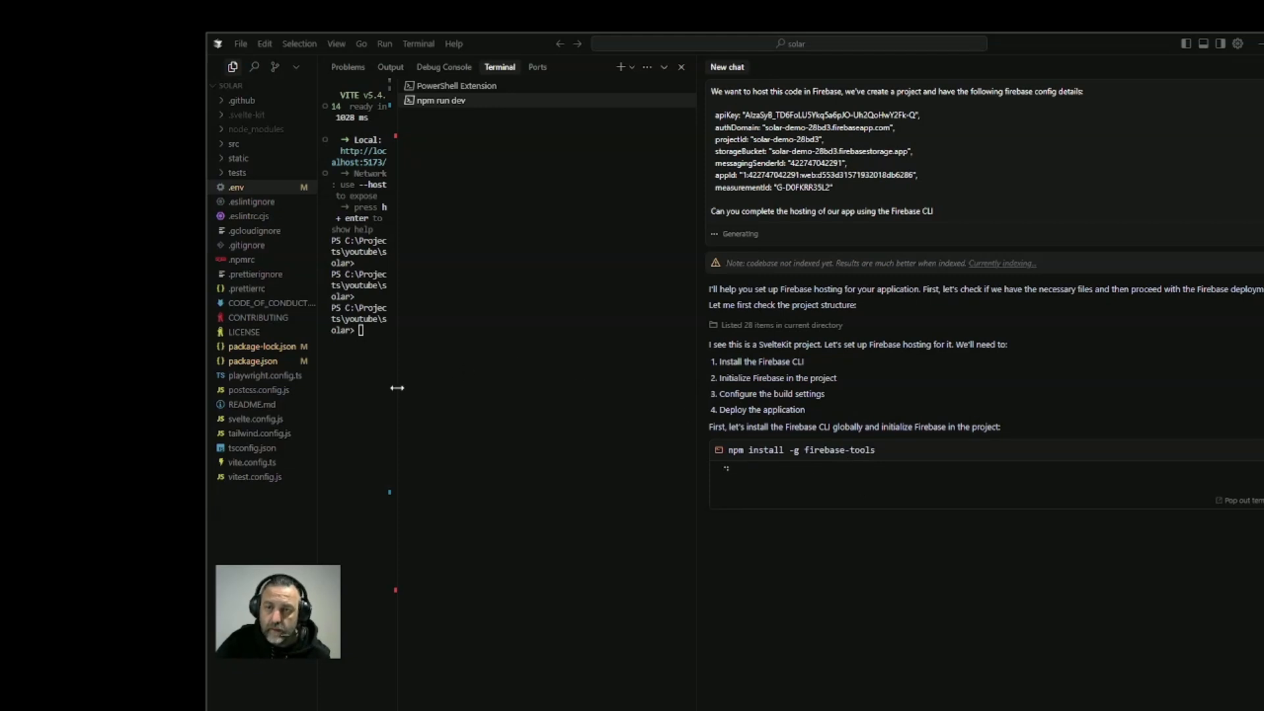
Widen the terminal output and kill both the npm run dev and PowerShell Extension terminals
left_click_drag(397, 387, 533, 395)
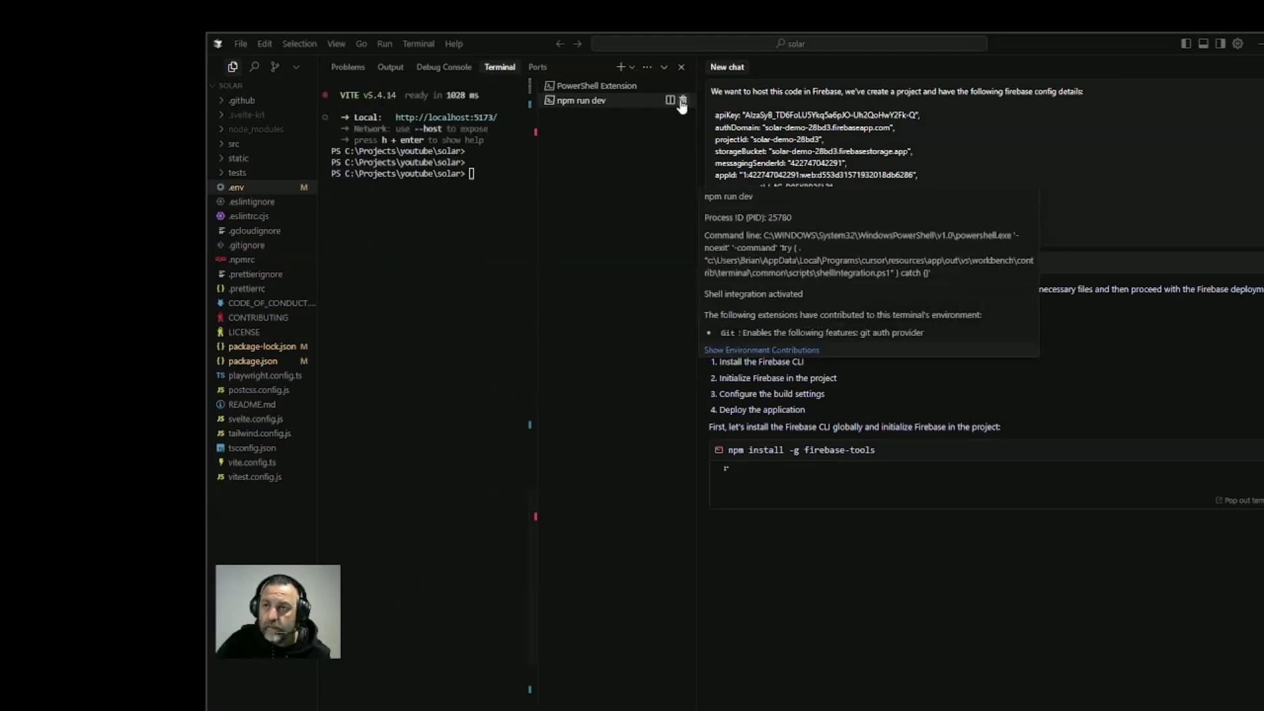
left_click(682, 101)
left_click(682, 86)
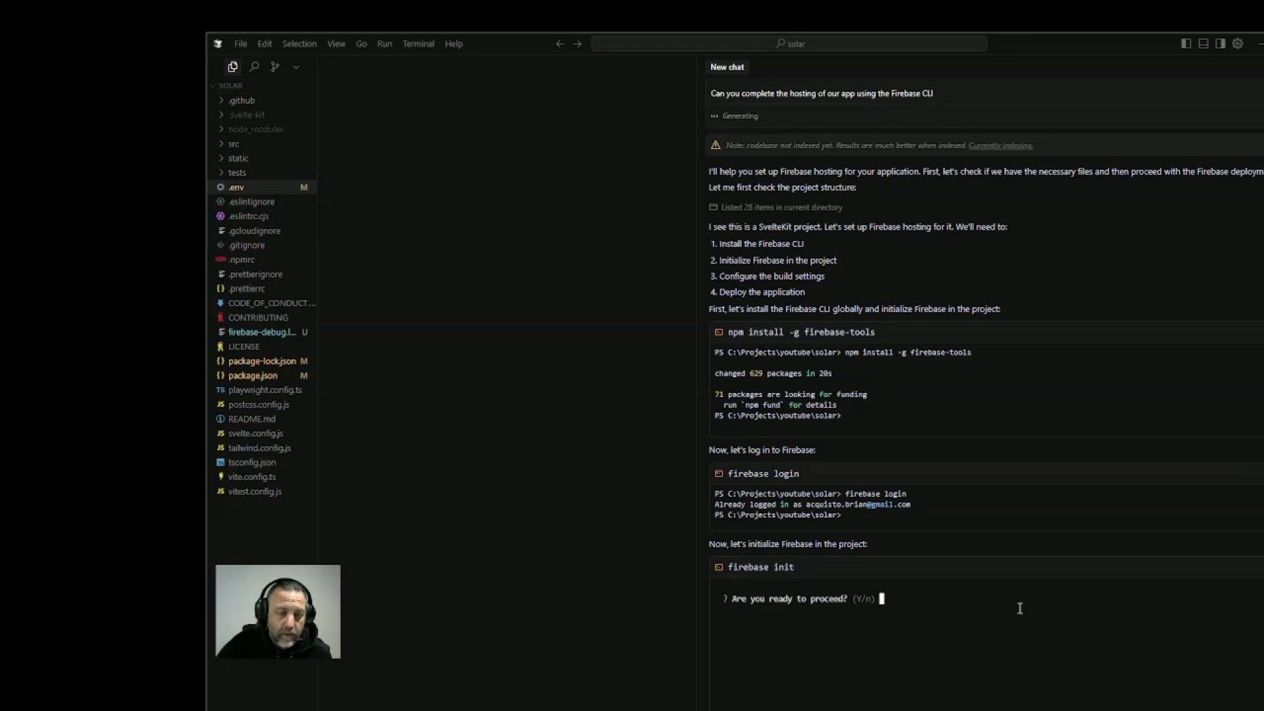
Agree to proceed with firebase init and select the Hosting feature with optional GitHub Action deploys for this directory
key("Return")
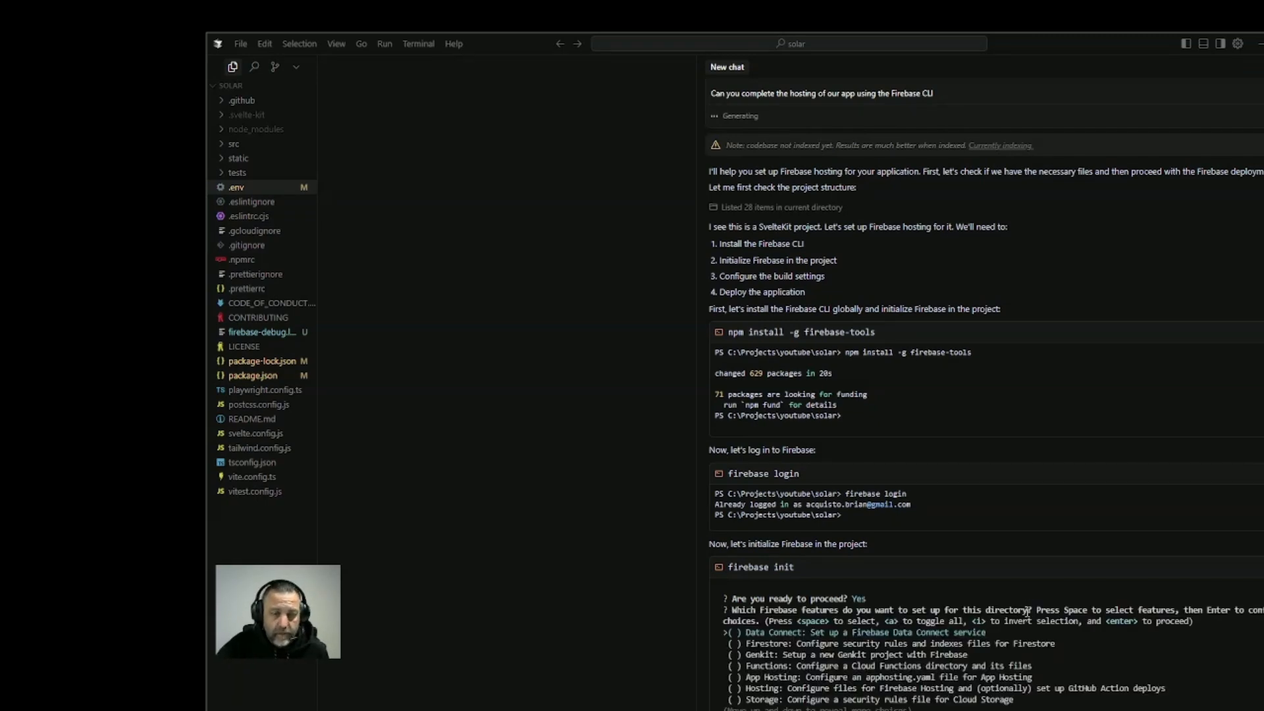
key("Down")
key("Down")
key("Down")
key("Down")
key("Down")
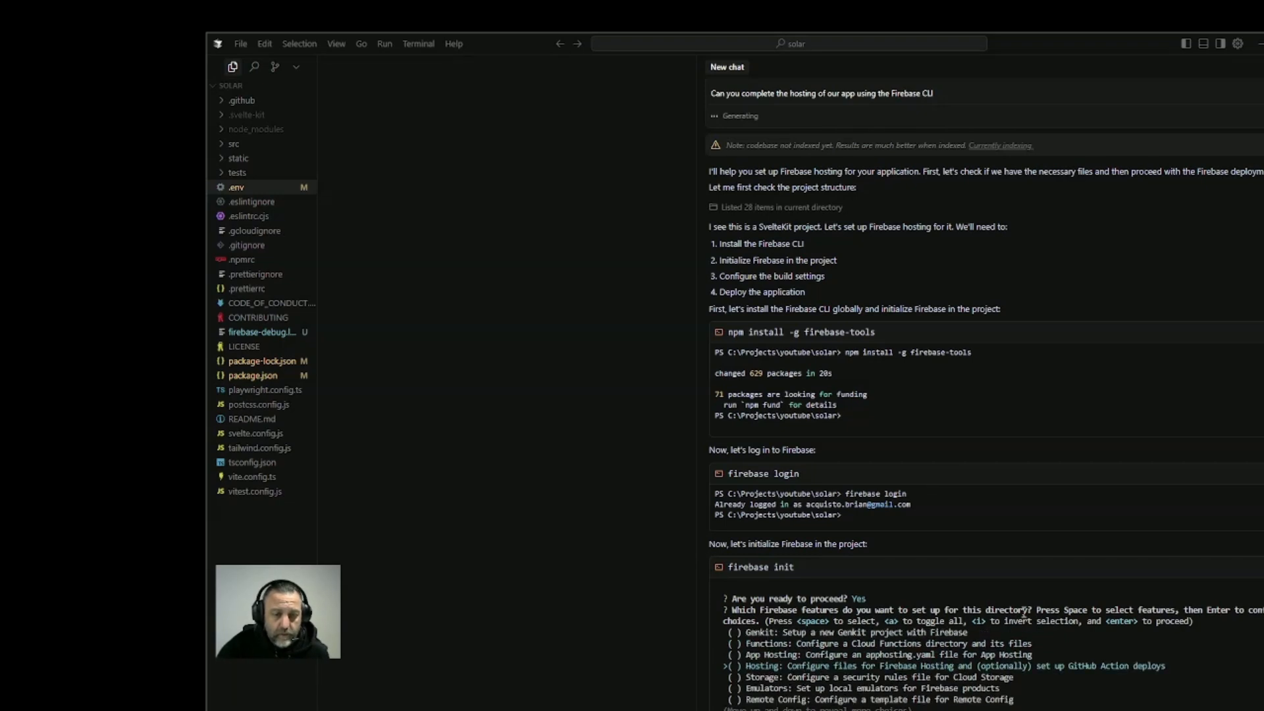
key("Up")
key("Up")
key("Up")
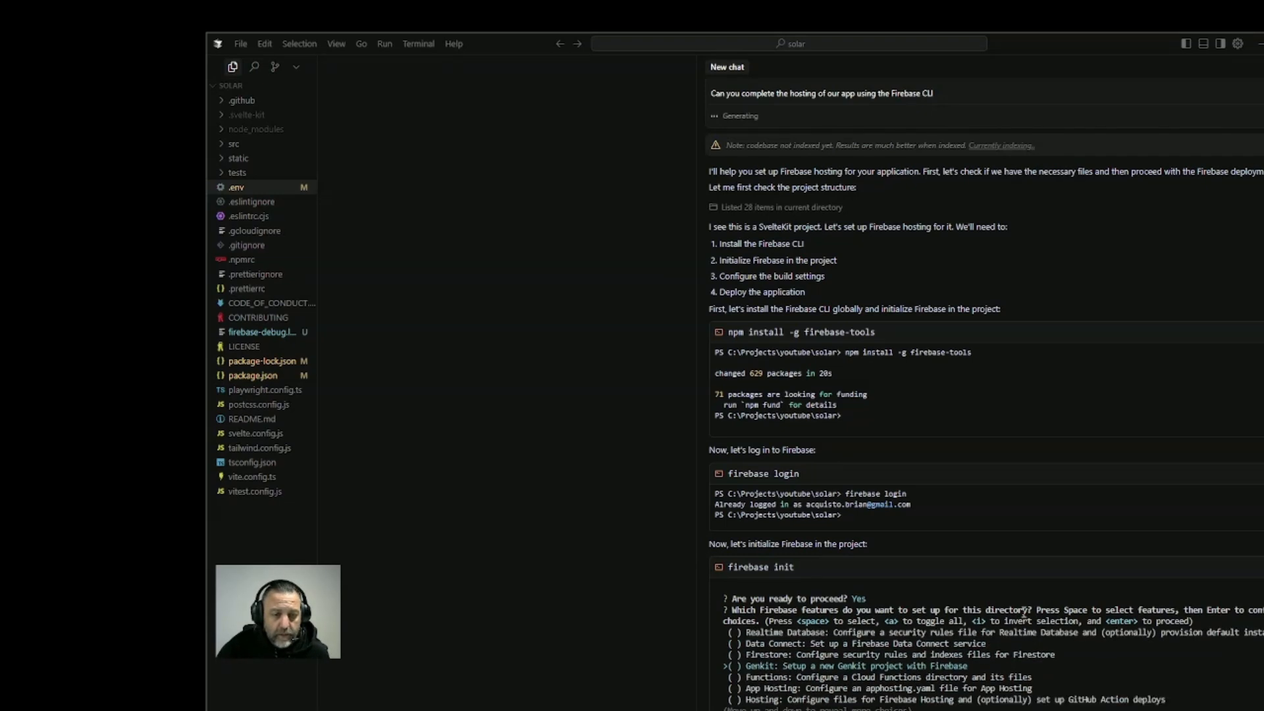
key("Down")
key("Down")
key("Down")
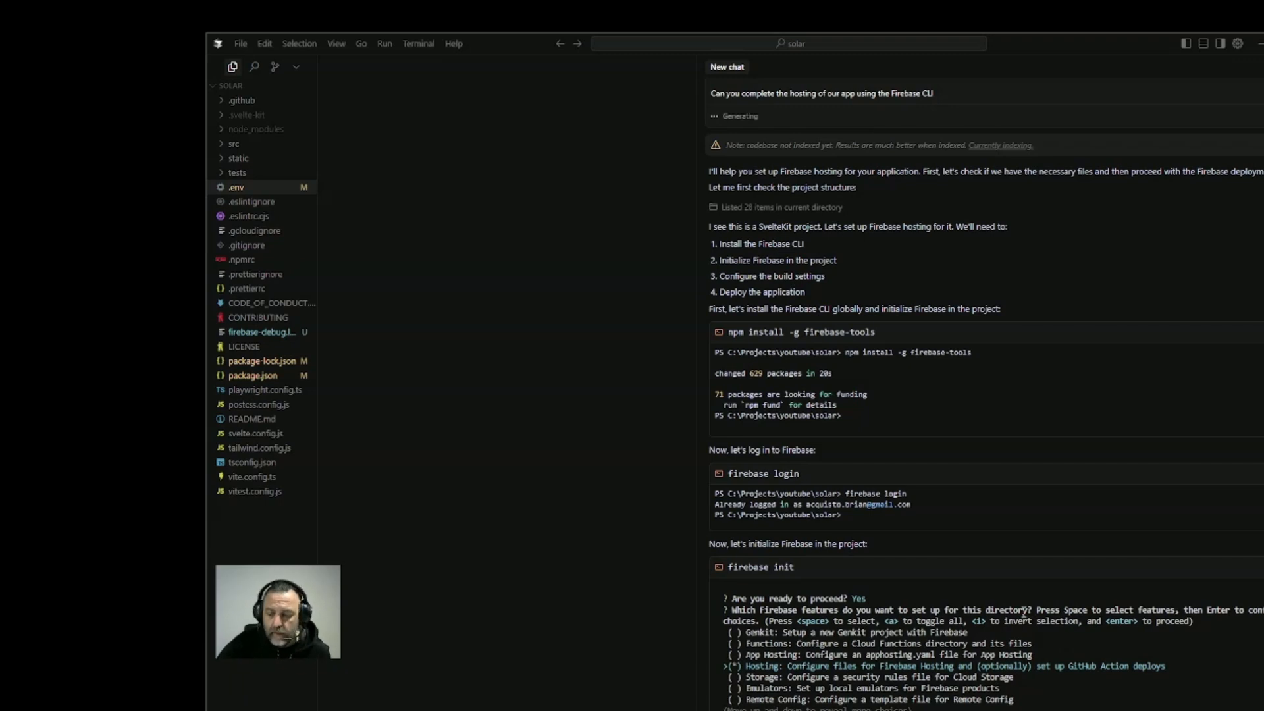
Accept the Hosting feature and the highlighted project option in firebase init, and reply to the agent's Node.js 20 compatibility message
key("Return")
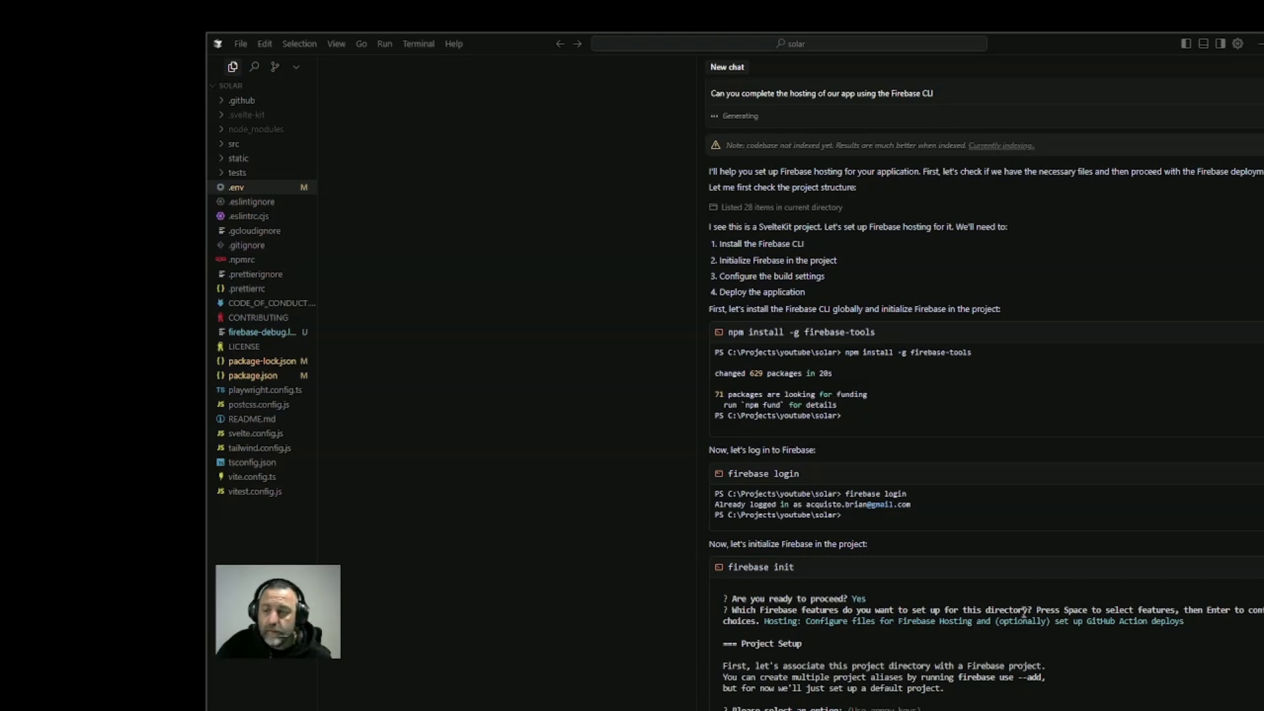
key("Return")
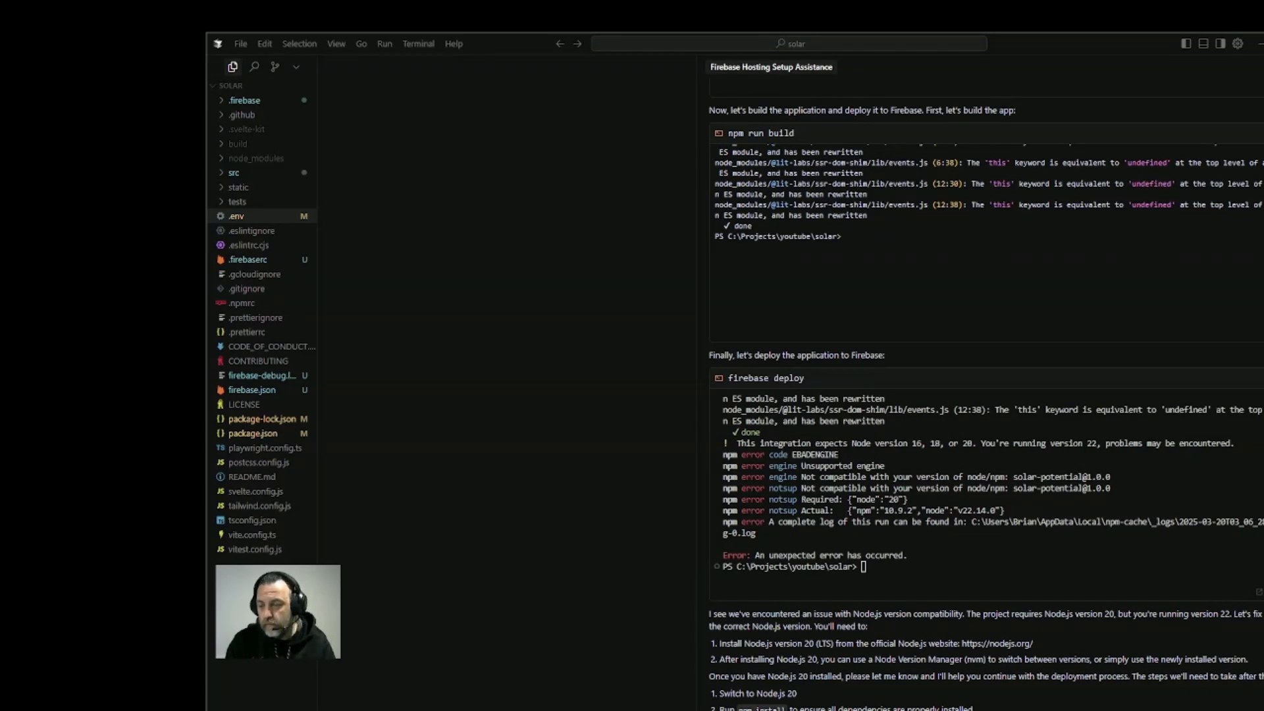
key("Return")
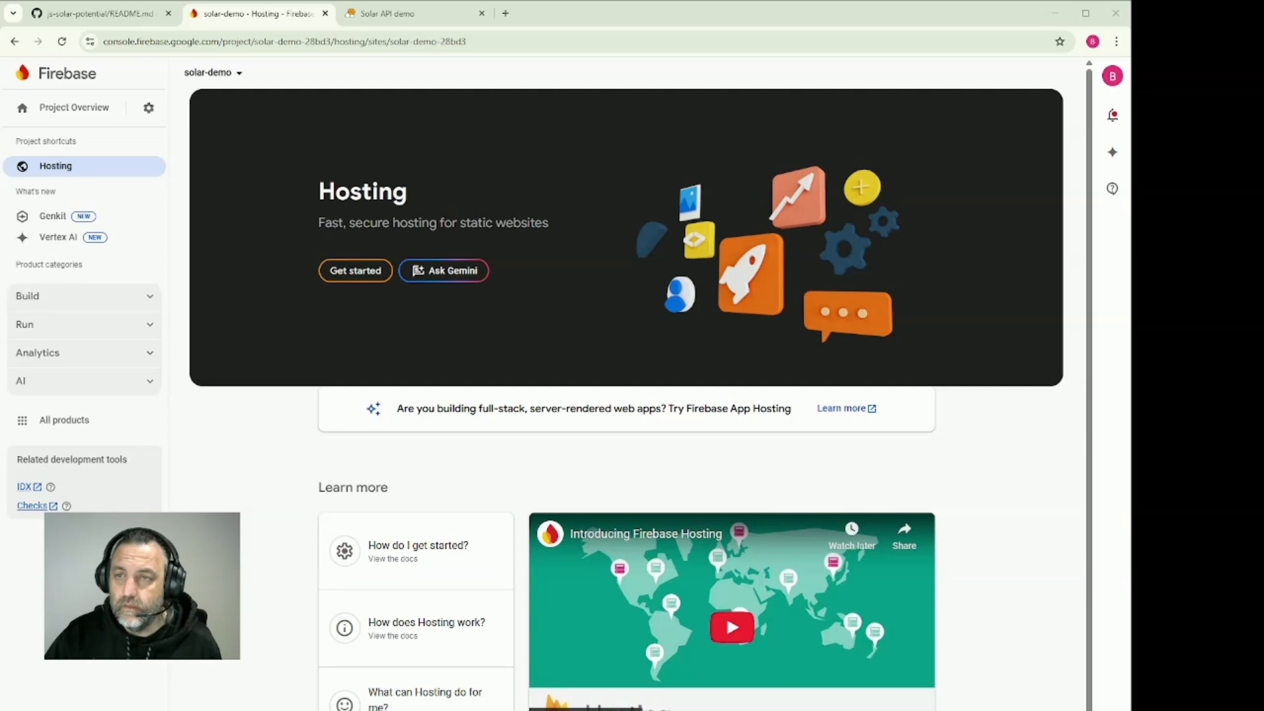
Complete the Set up Firebase Hosting wizard for solar-demo in the Firebase console and continue to the Manage site dashboard
left_click(356, 270)
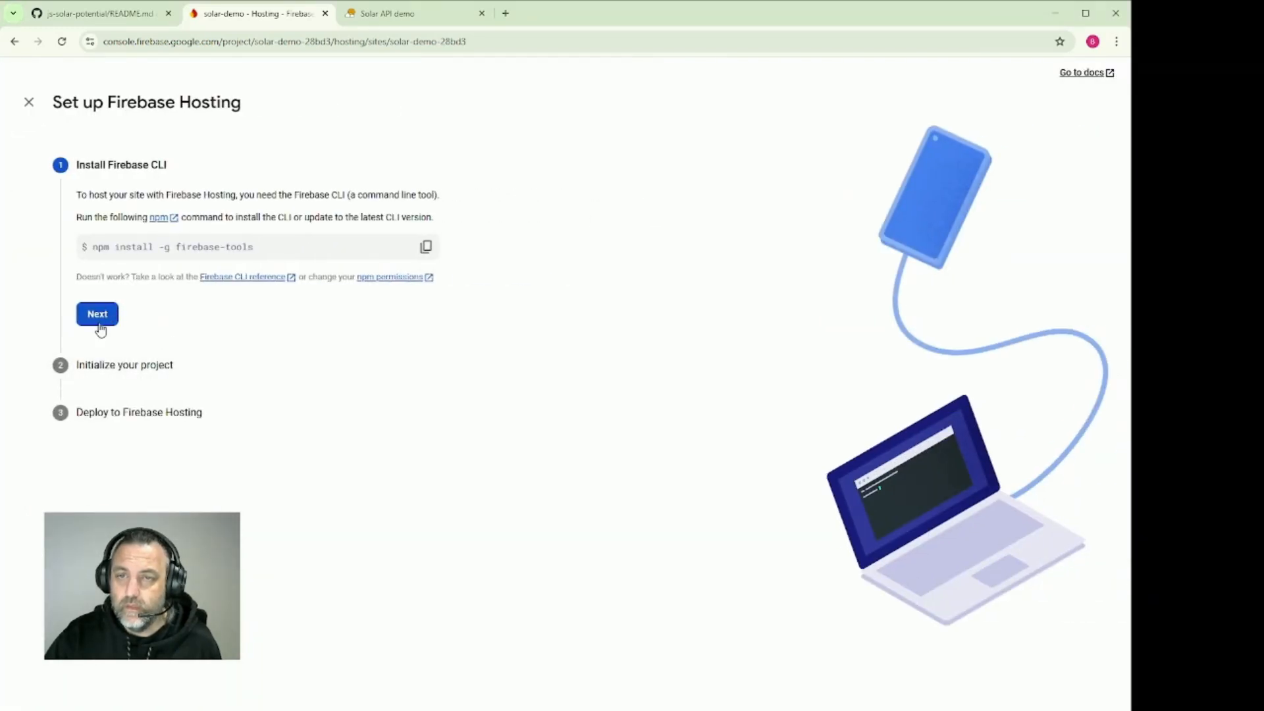
left_click(98, 319)
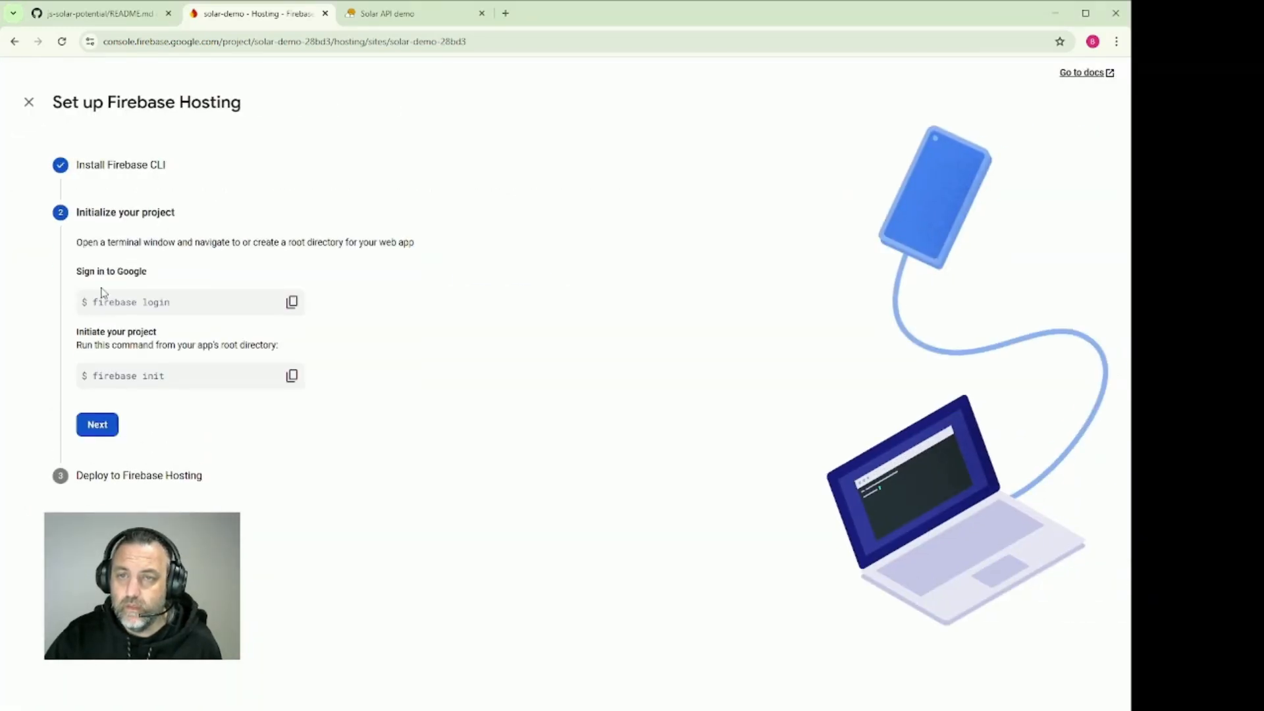
left_click(95, 425)
left_click(123, 427)
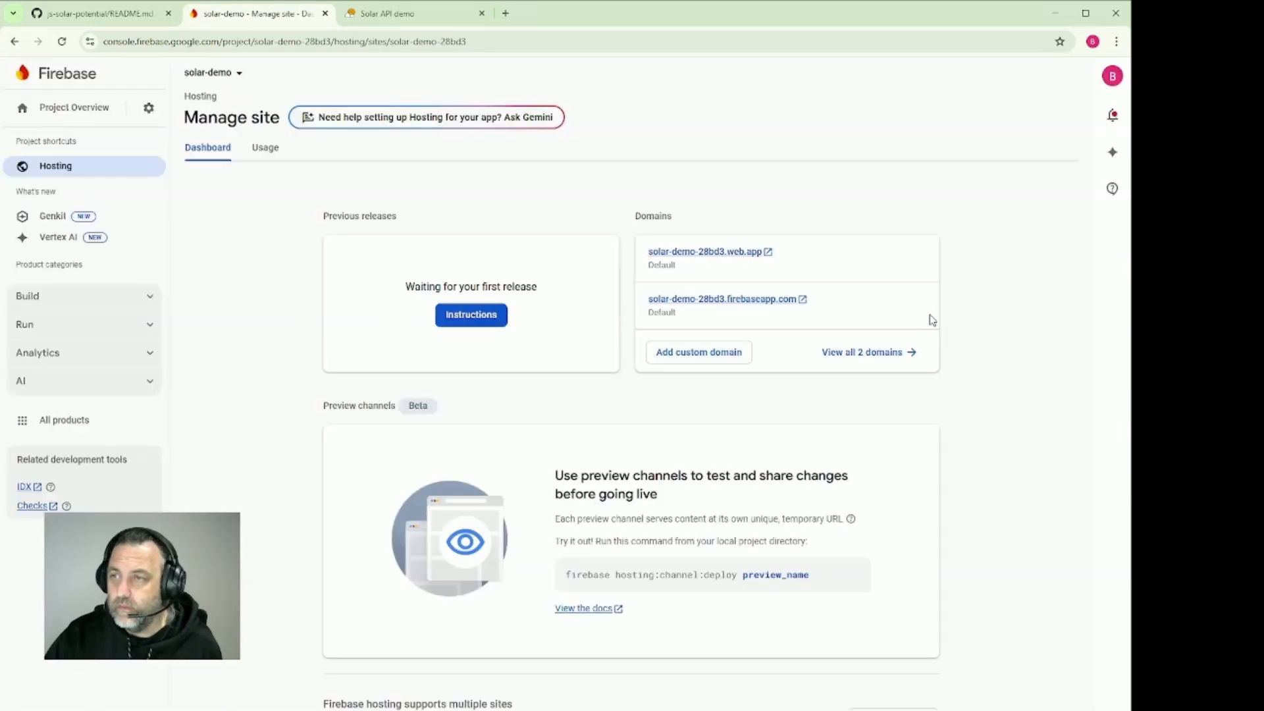
Check the live solar-demo-28bd3.web.app domain in the browser, close that page and look over the other open tabs
left_click(721, 252)
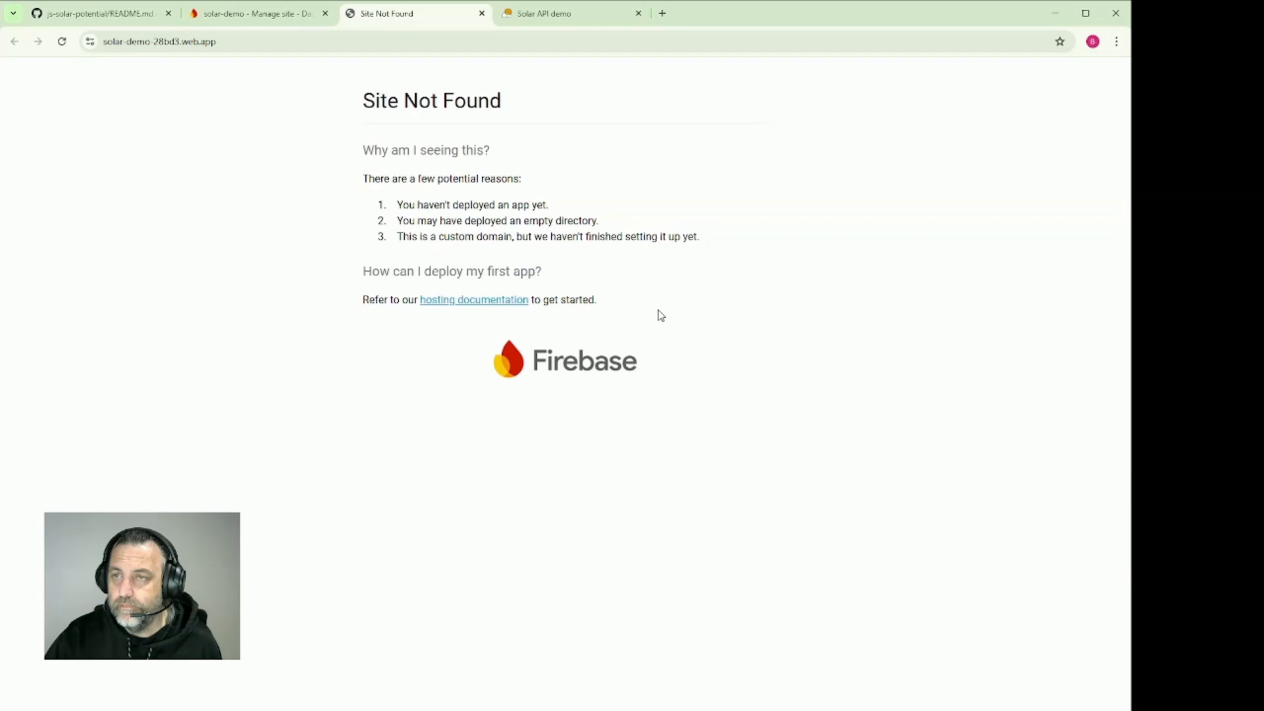
left_click(482, 13)
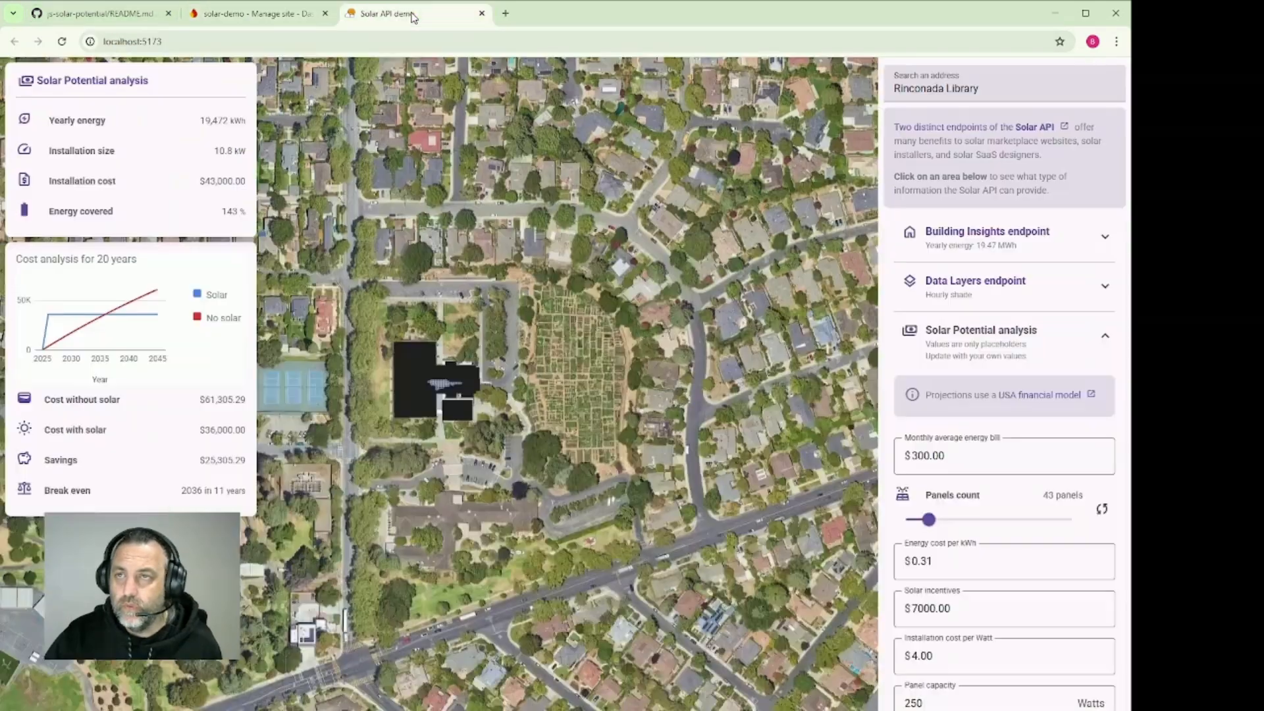
left_click(395, 14)
left_click(257, 13)
left_click(99, 13)
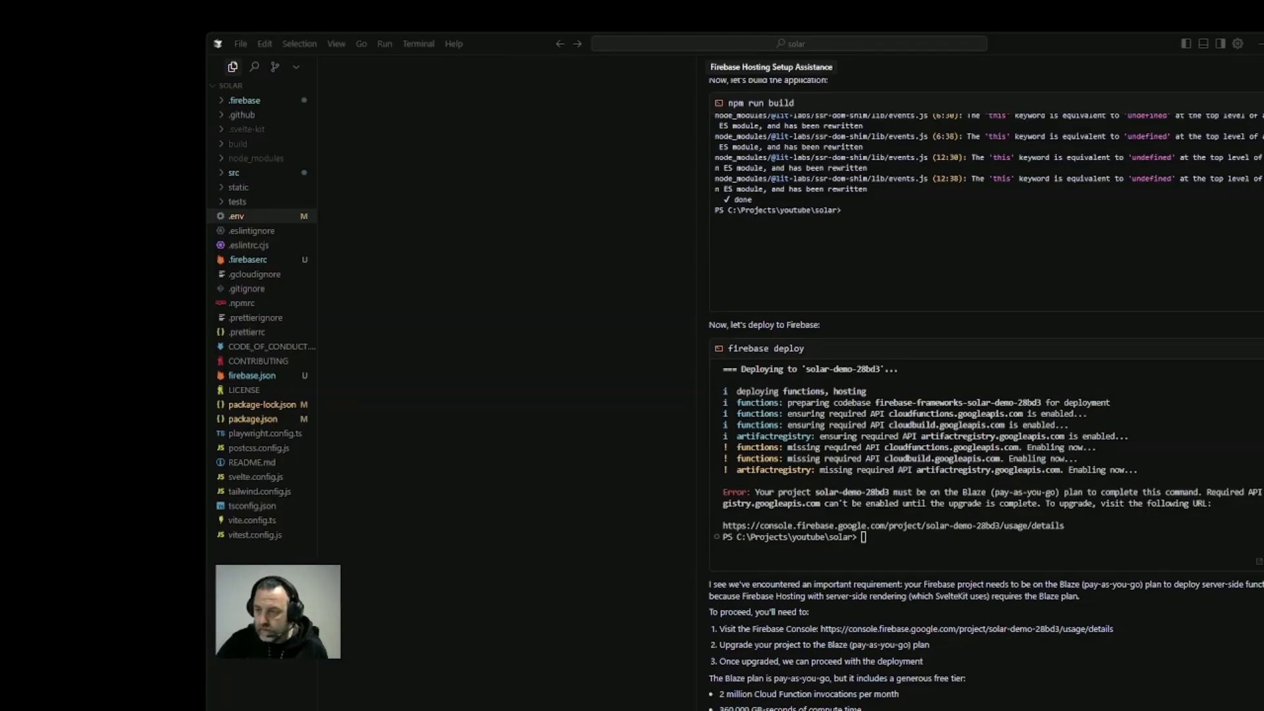
Open the project's usage/details link from the agent's message in the browser and choose the pay-as-you-go Blaze plan
left_click_drag(820, 629, 1112, 629)
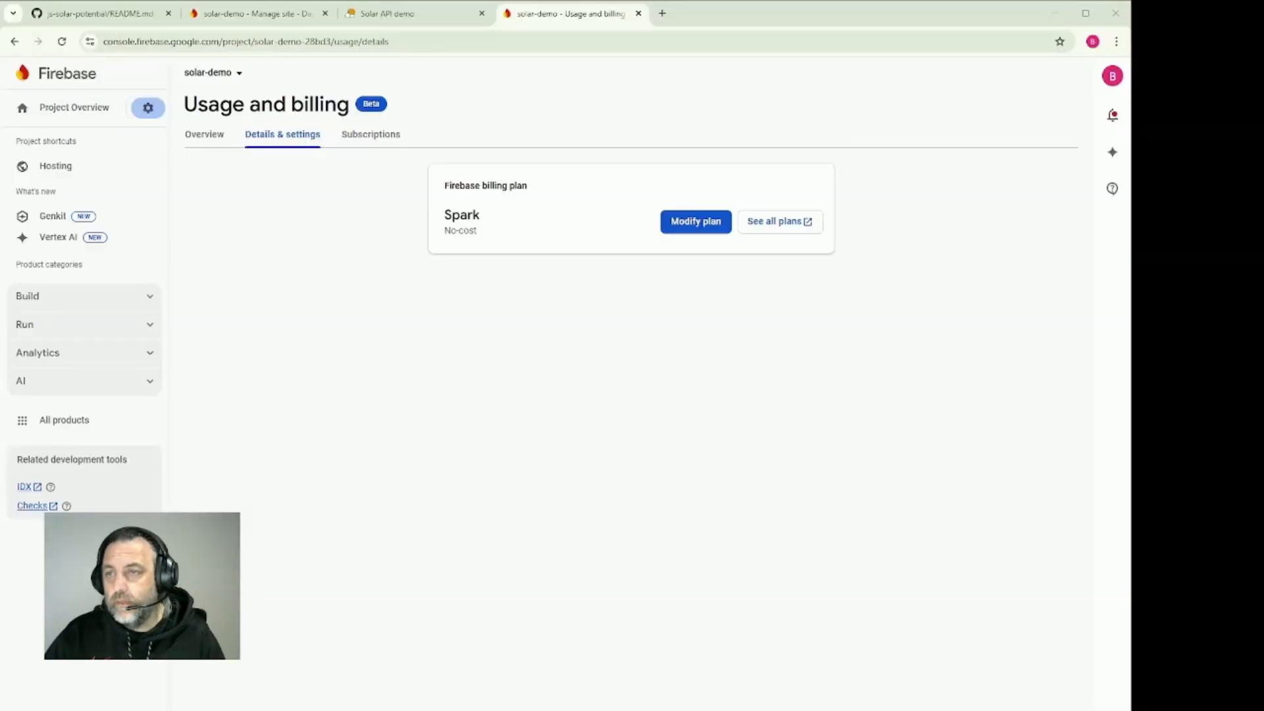
left_click_drag(444, 231, 469, 214)
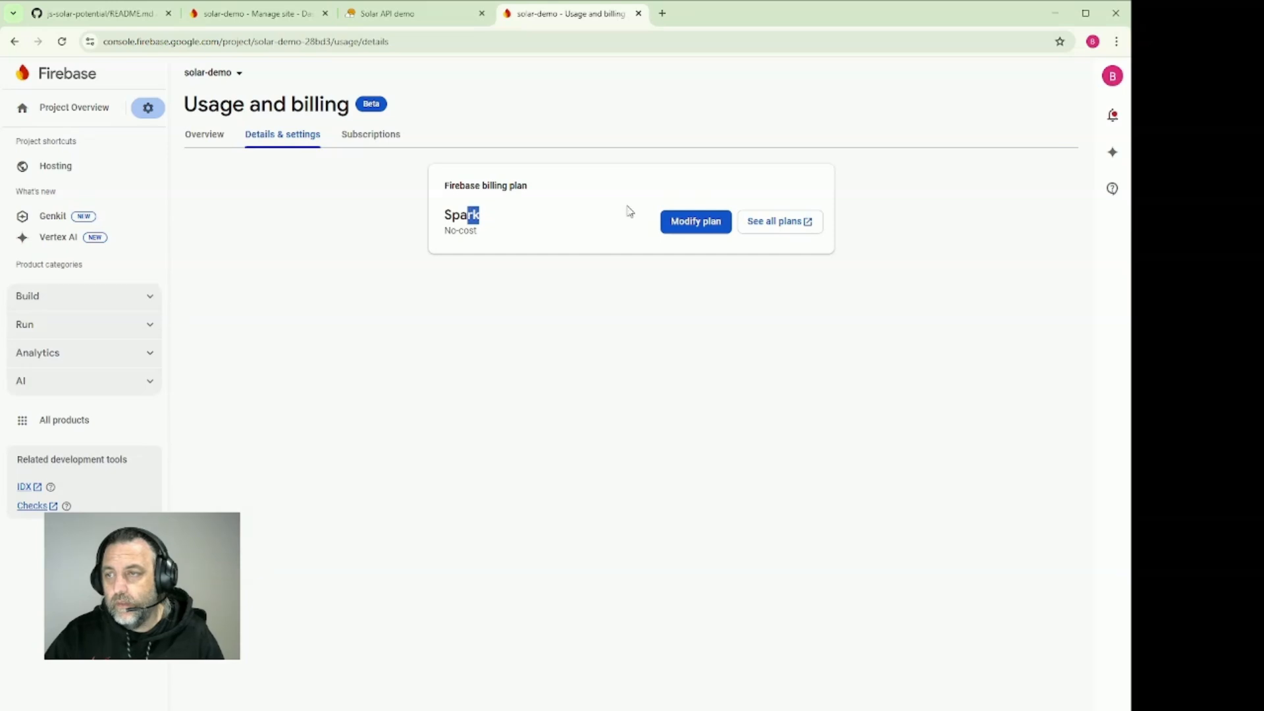
left_click(693, 229)
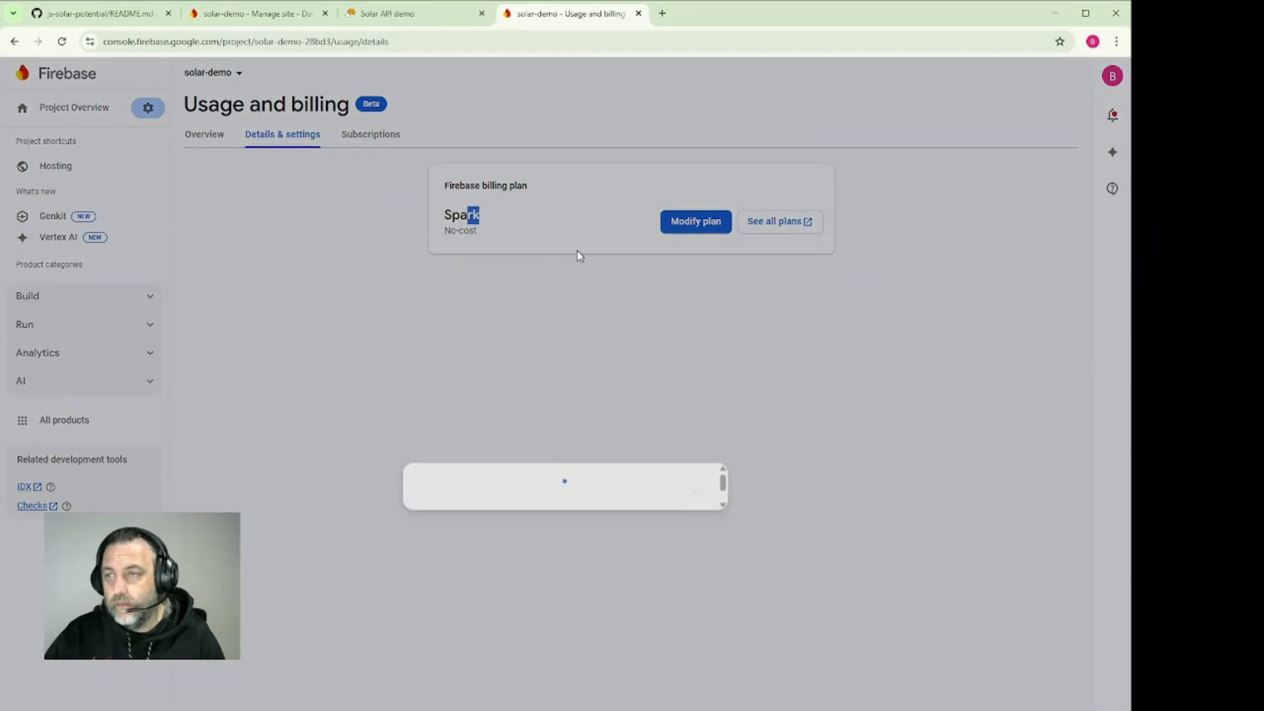
left_click(674, 425)
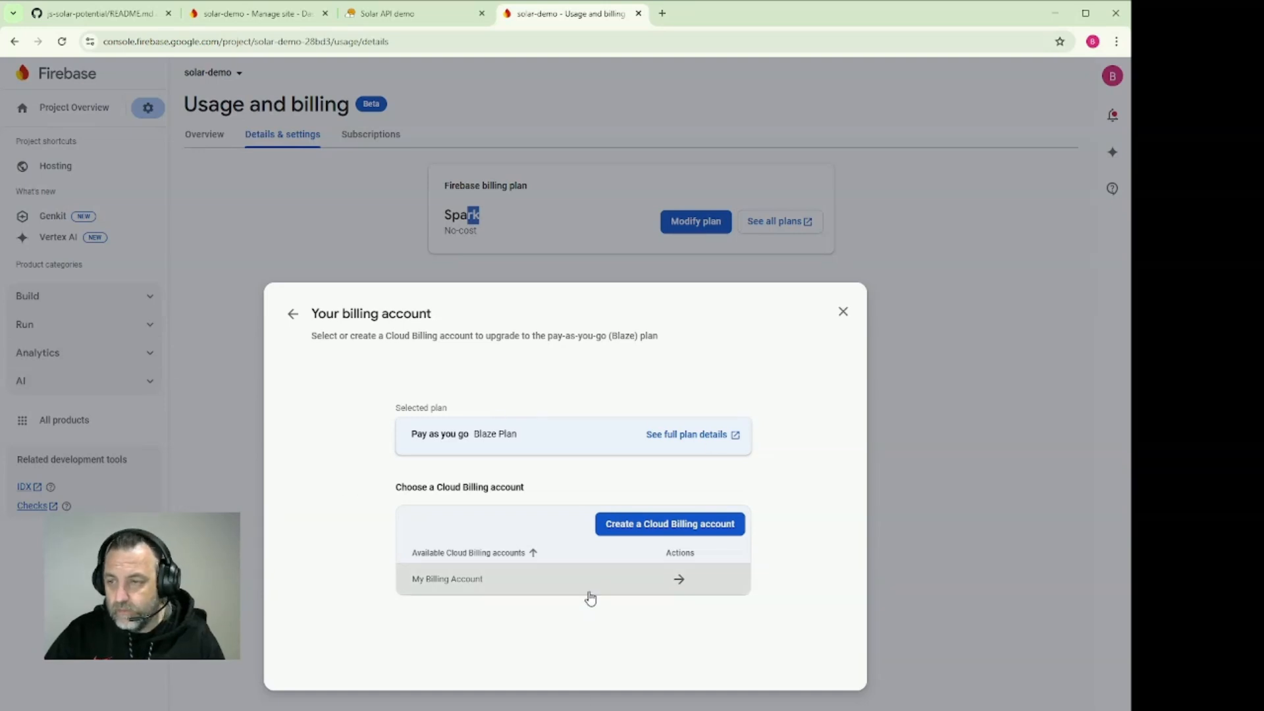
Link My Billing Account to the Blaze plan without setting a billing budget and finish the plan change
left_click(559, 583)
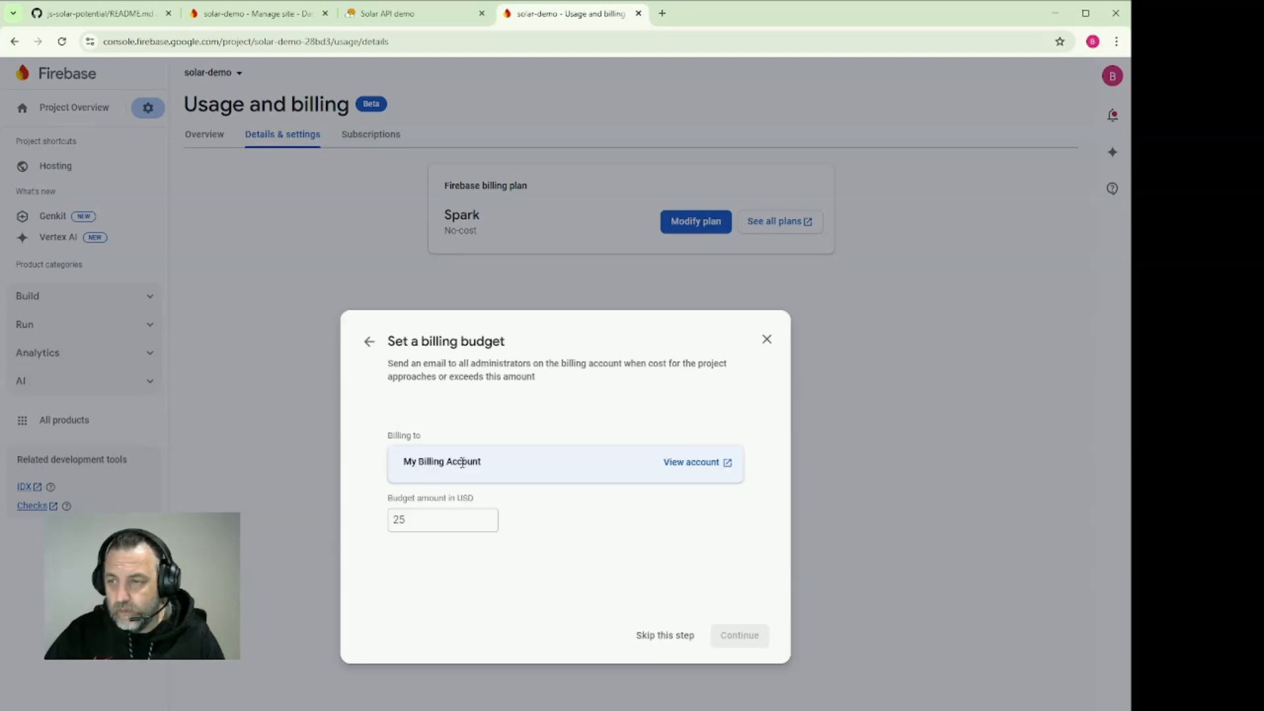
left_click(648, 635)
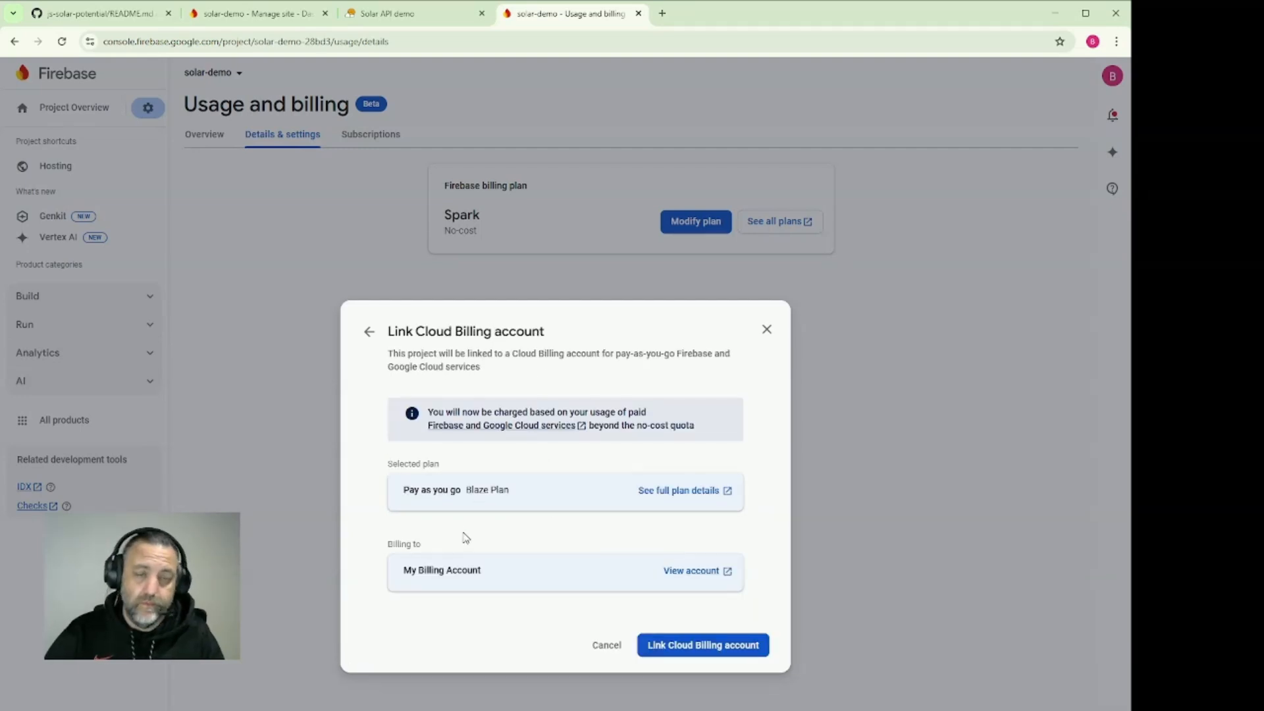
left_click(703, 647)
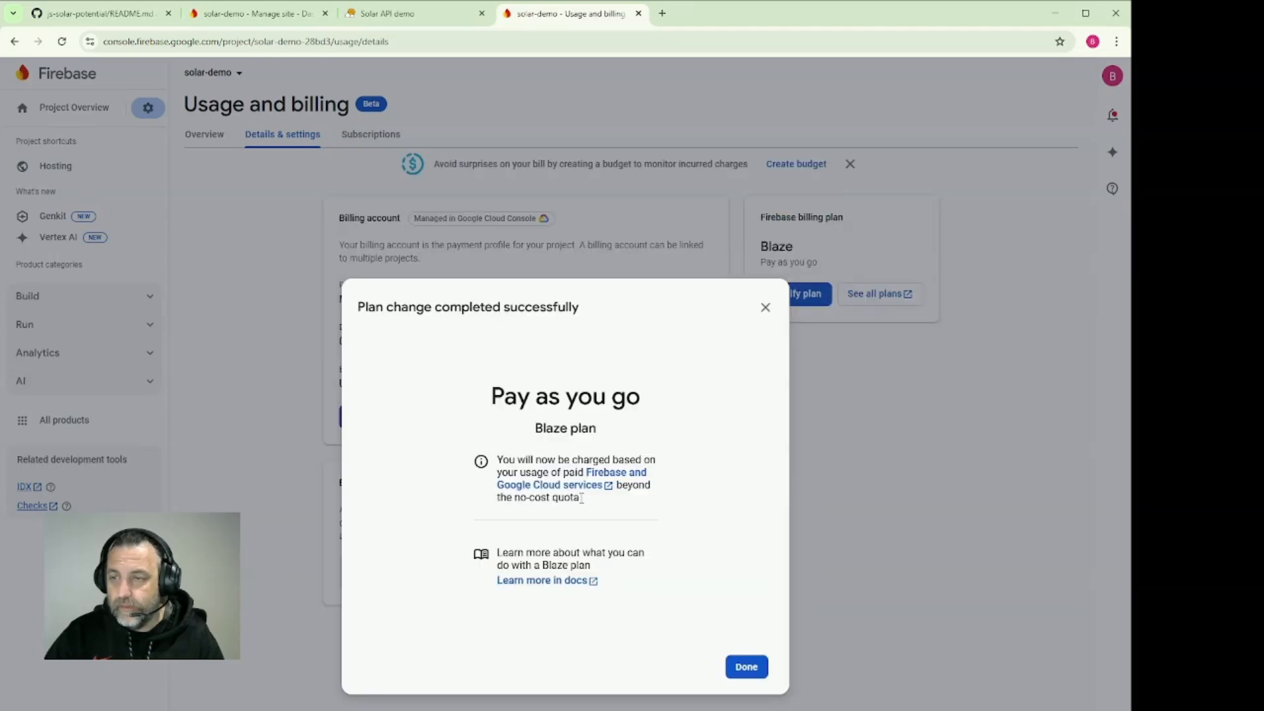
left_click(745, 669)
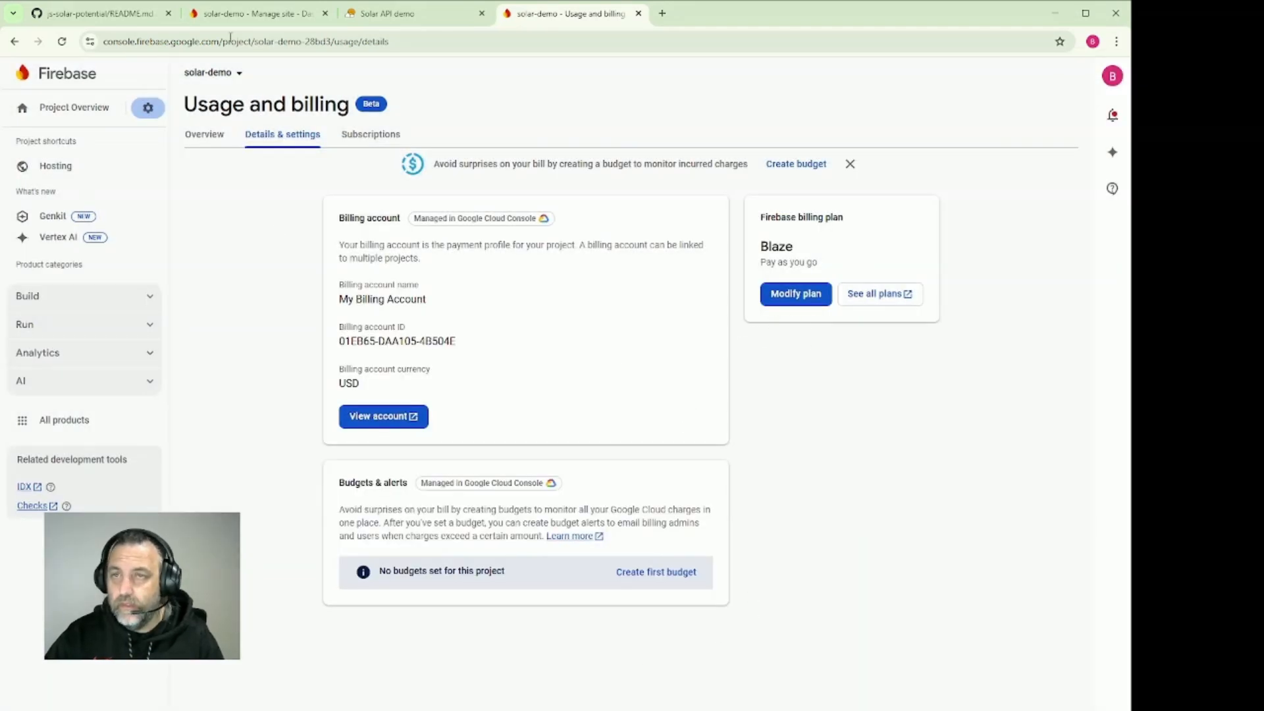
Return to Cursor and send the agent "Plan has been upgraded can we try again please"
left_click(388, 14)
left_click(239, 19)
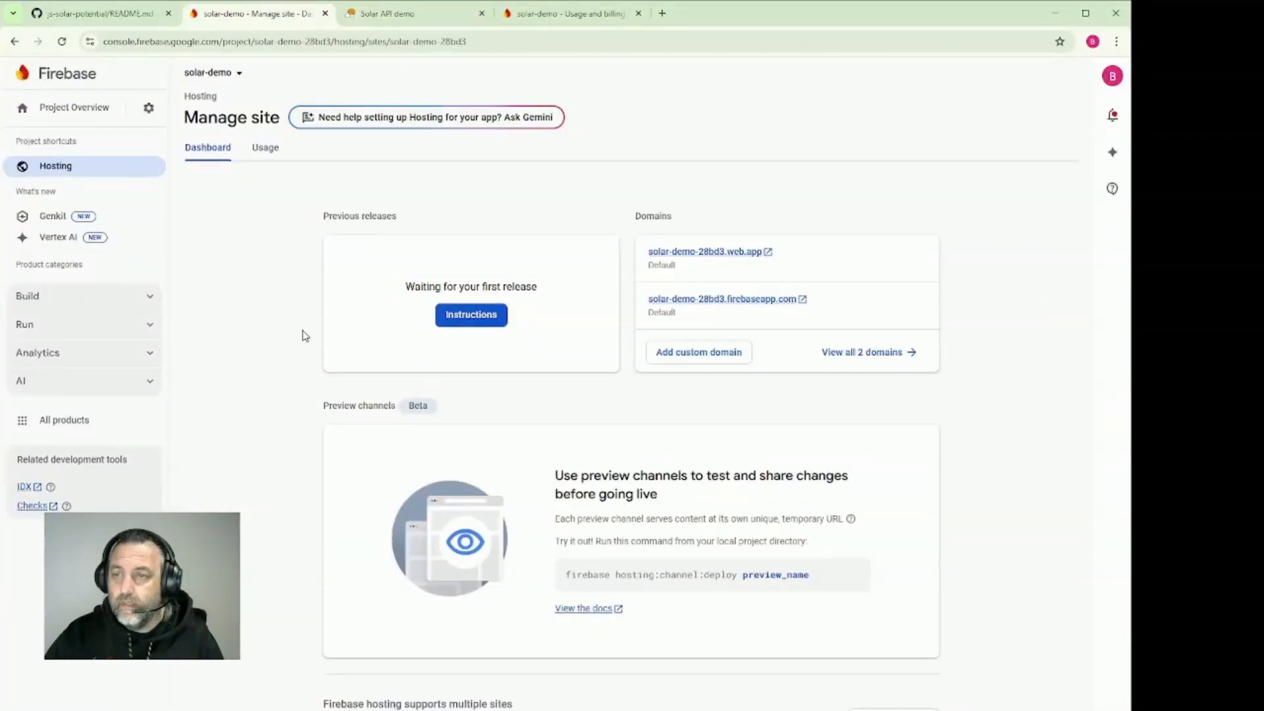
left_click(99, 13)
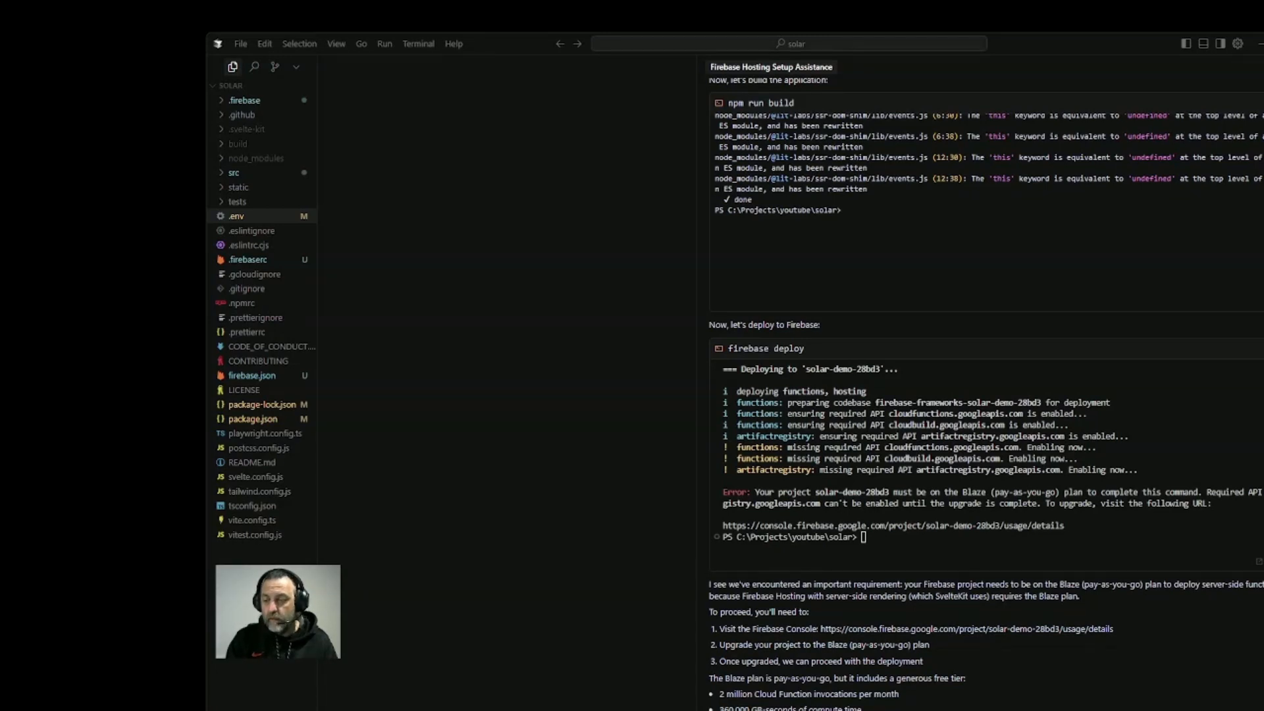
key("Return")
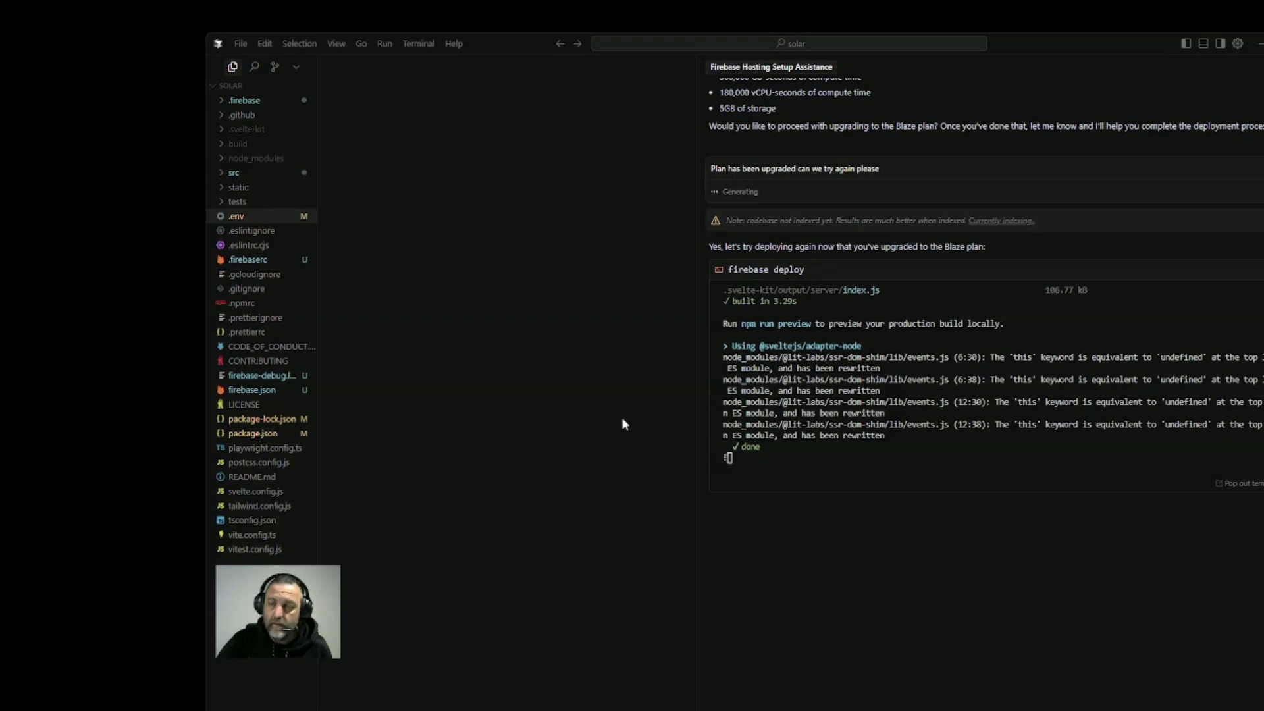
Pop the running firebase deploy terminal out of the chat and widen the terminal area
scroll(856, 270, "up", 5)
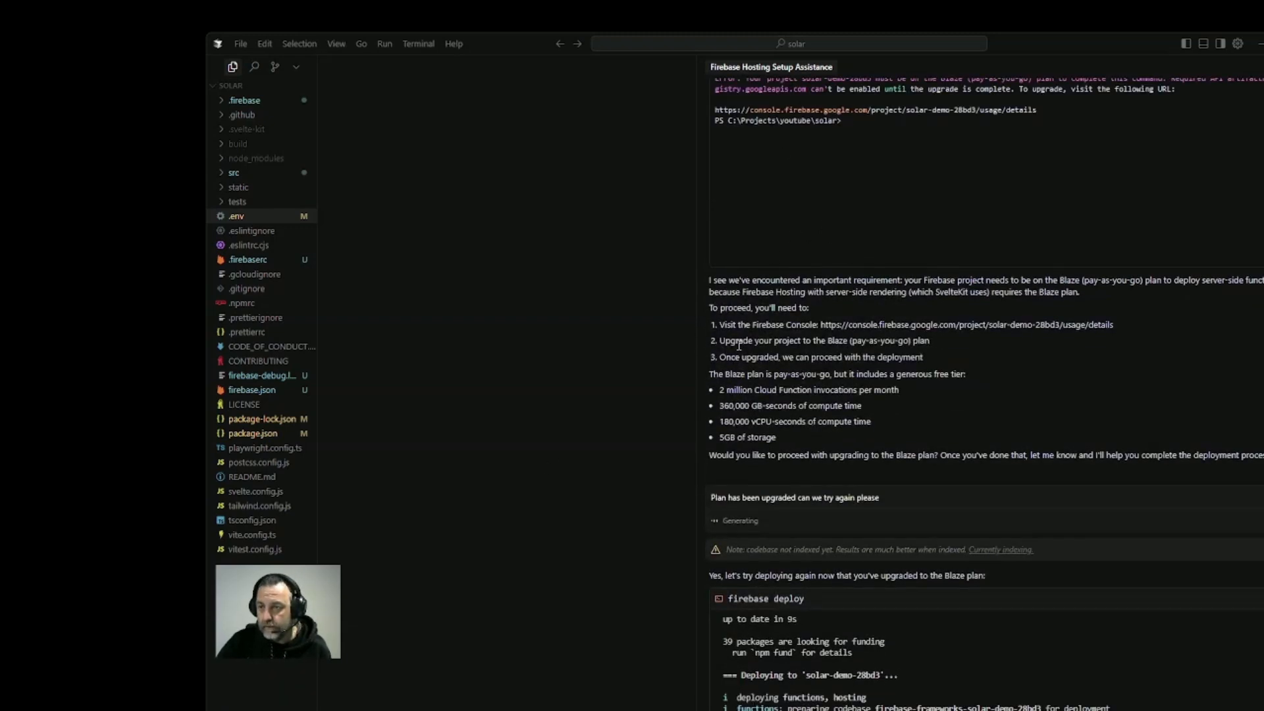
scroll(790, 368, "down", 5)
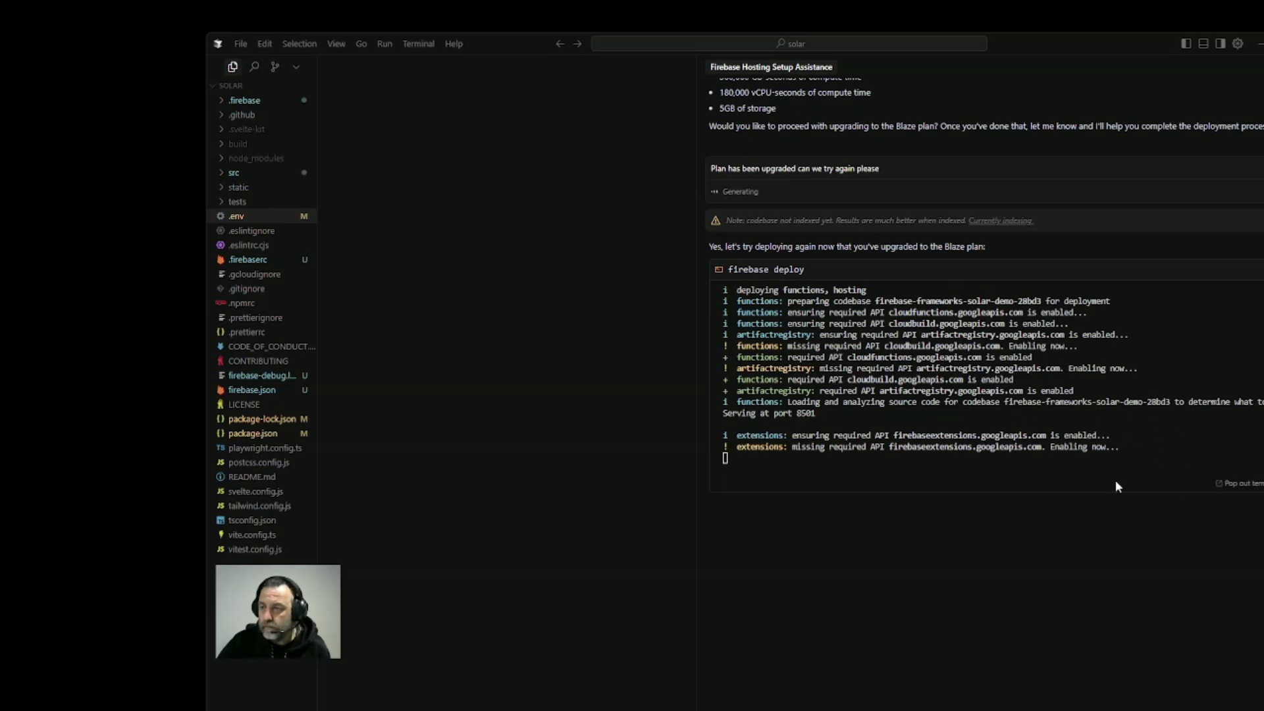
left_click(1241, 484)
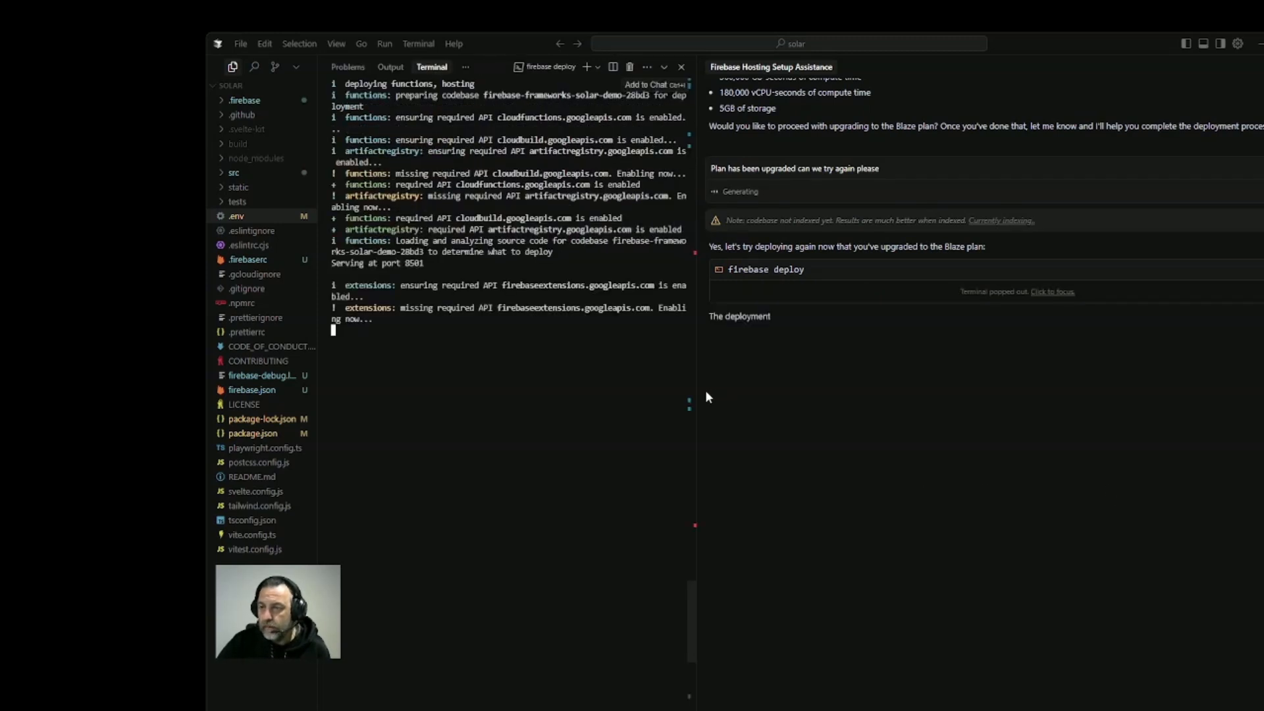
left_click_drag(695, 391, 1054, 437)
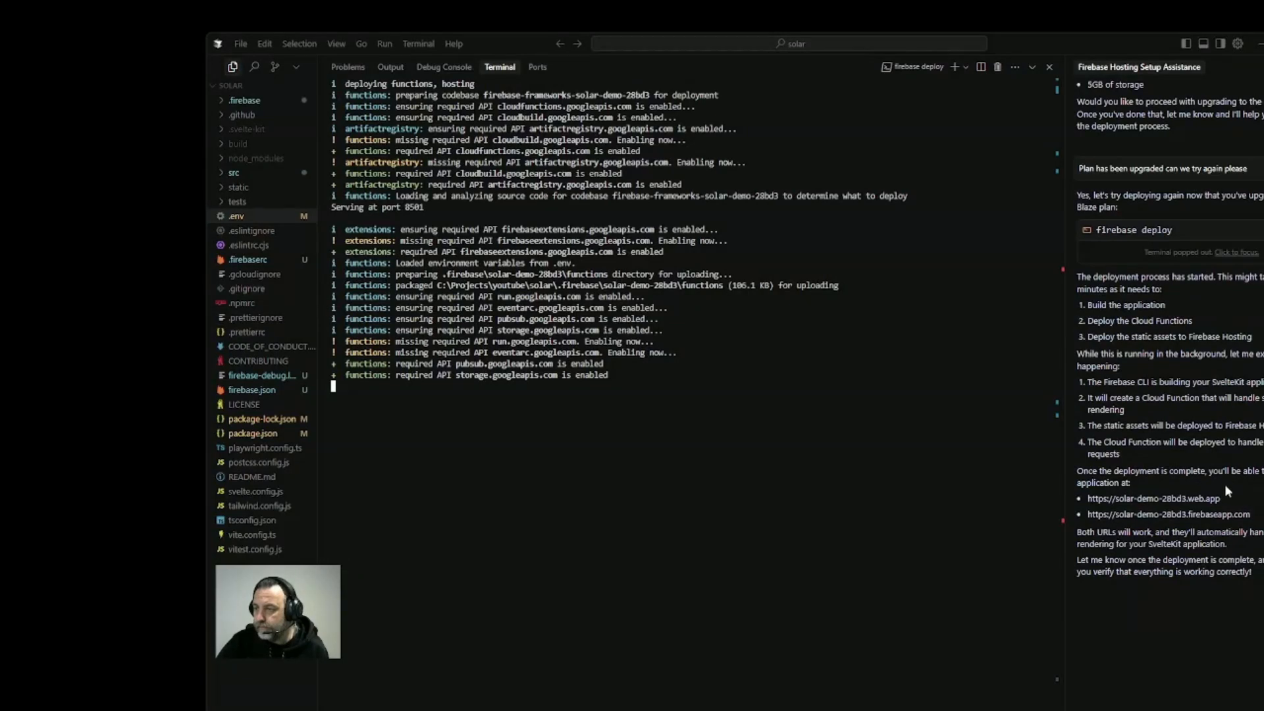
left_click_drag(1223, 500, 1090, 501)
key("ctrl+c")
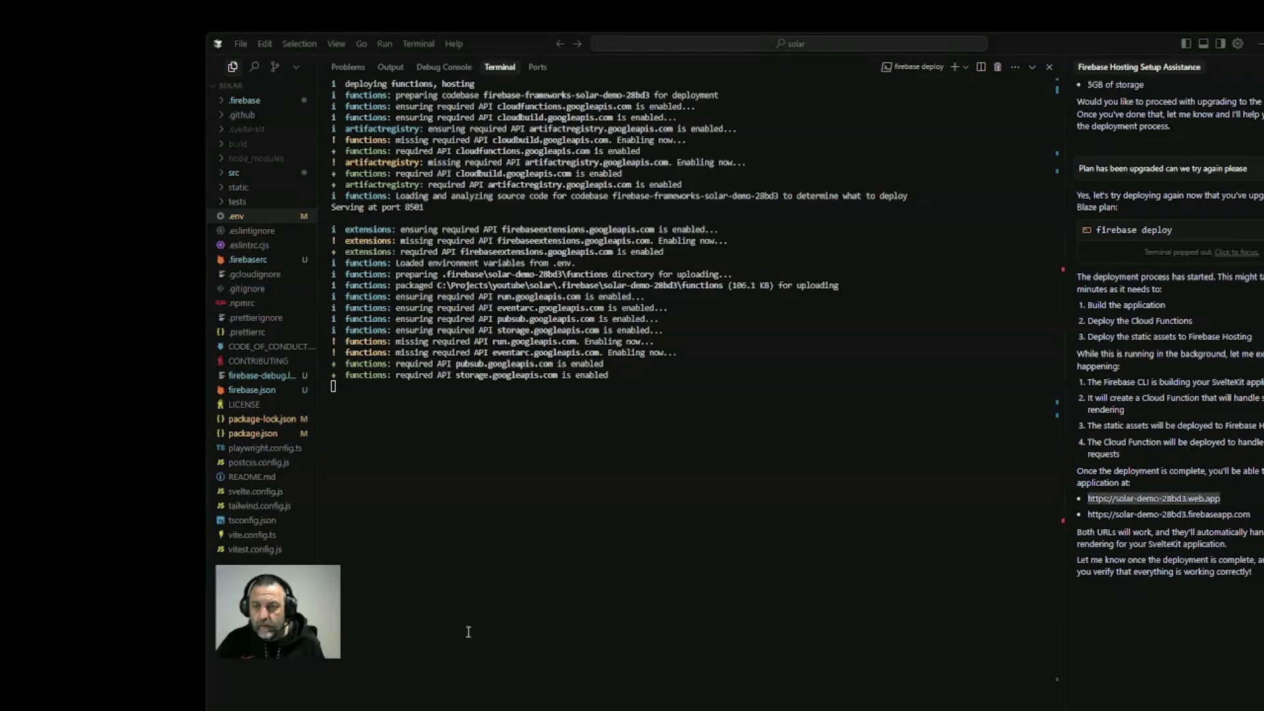
left_click_drag(469, 632, 468, 621)
left_click(484, 514)
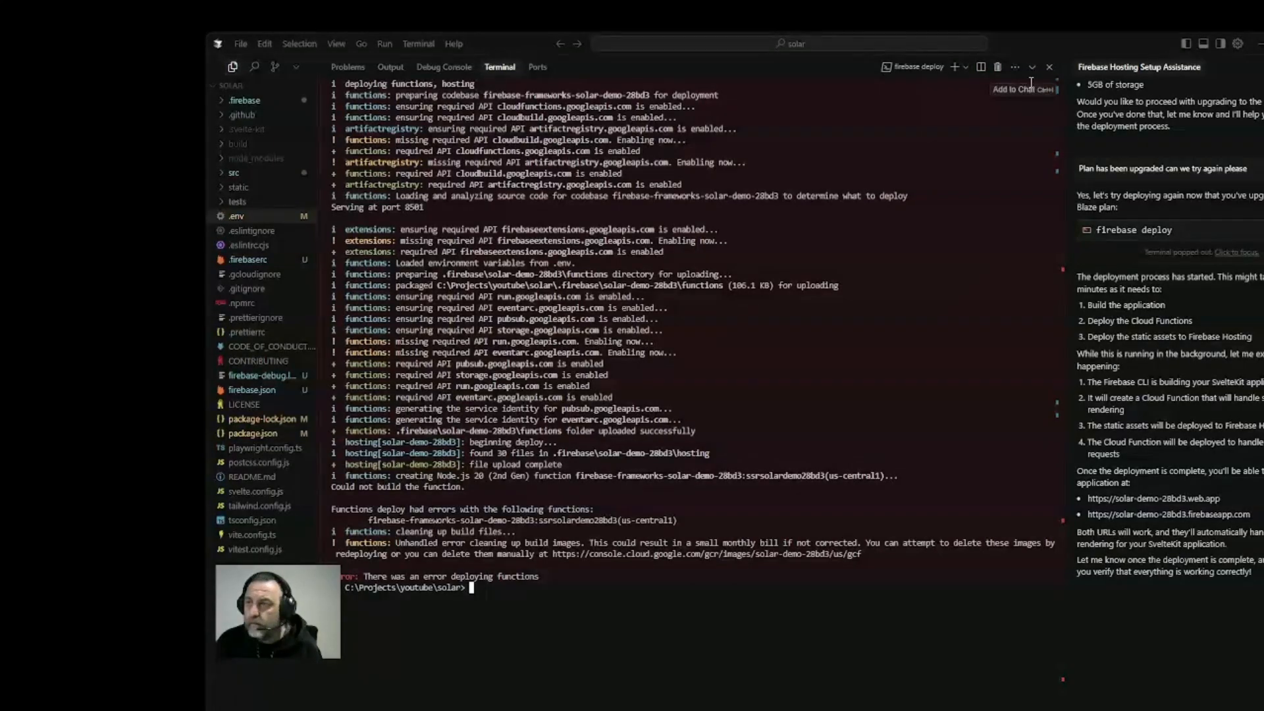
Review the firebase deploy output, add it to the chat and send it to the agent
scroll(974, 112, "up", 5)
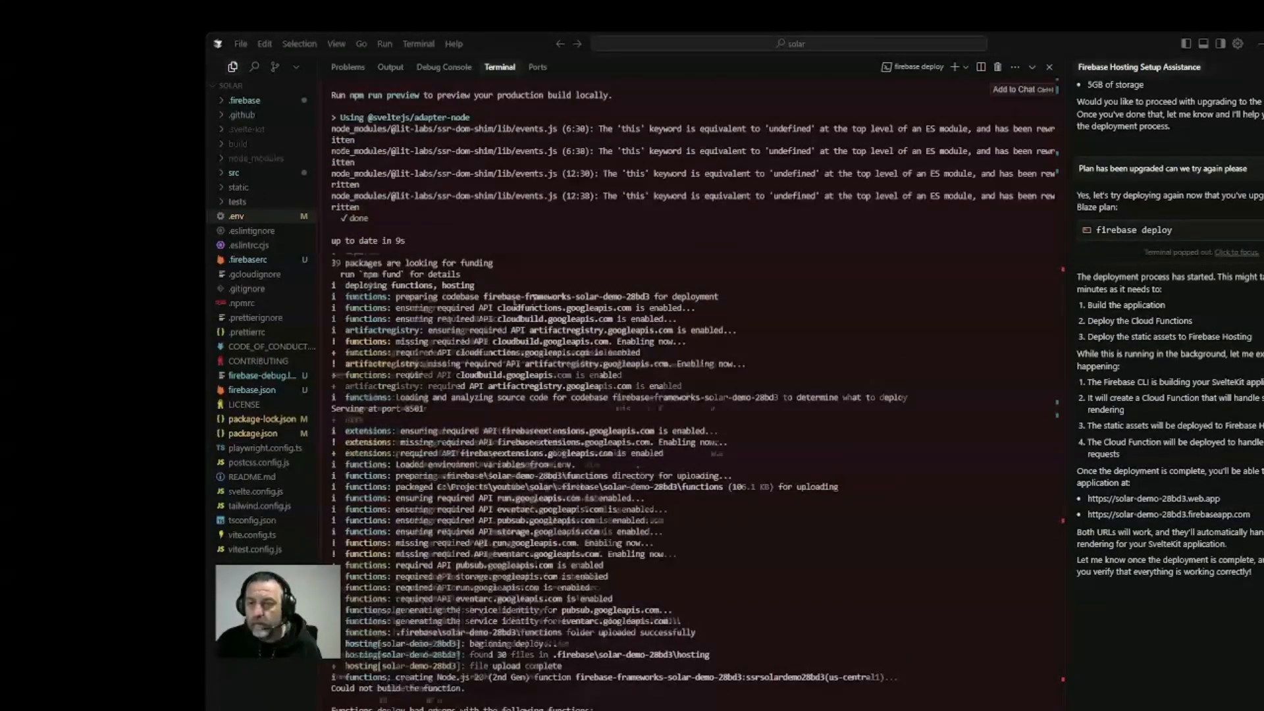
scroll(994, 115, "down", 4)
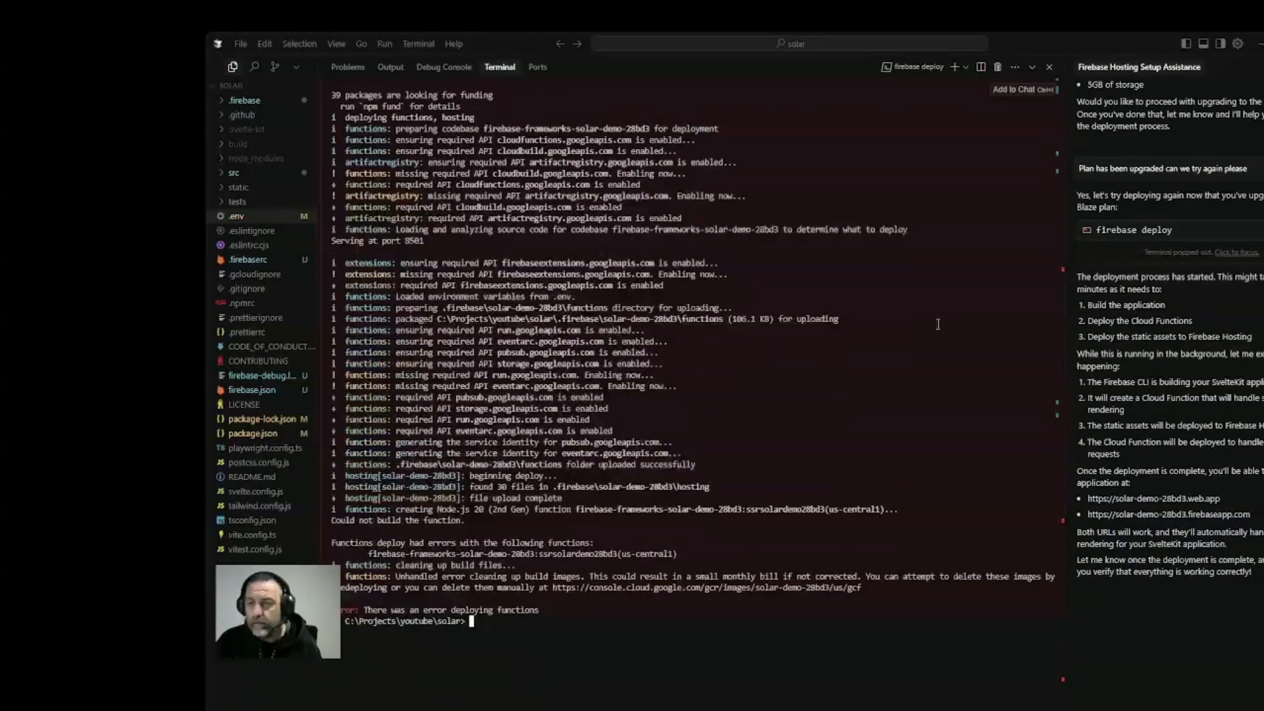
left_click(1005, 97)
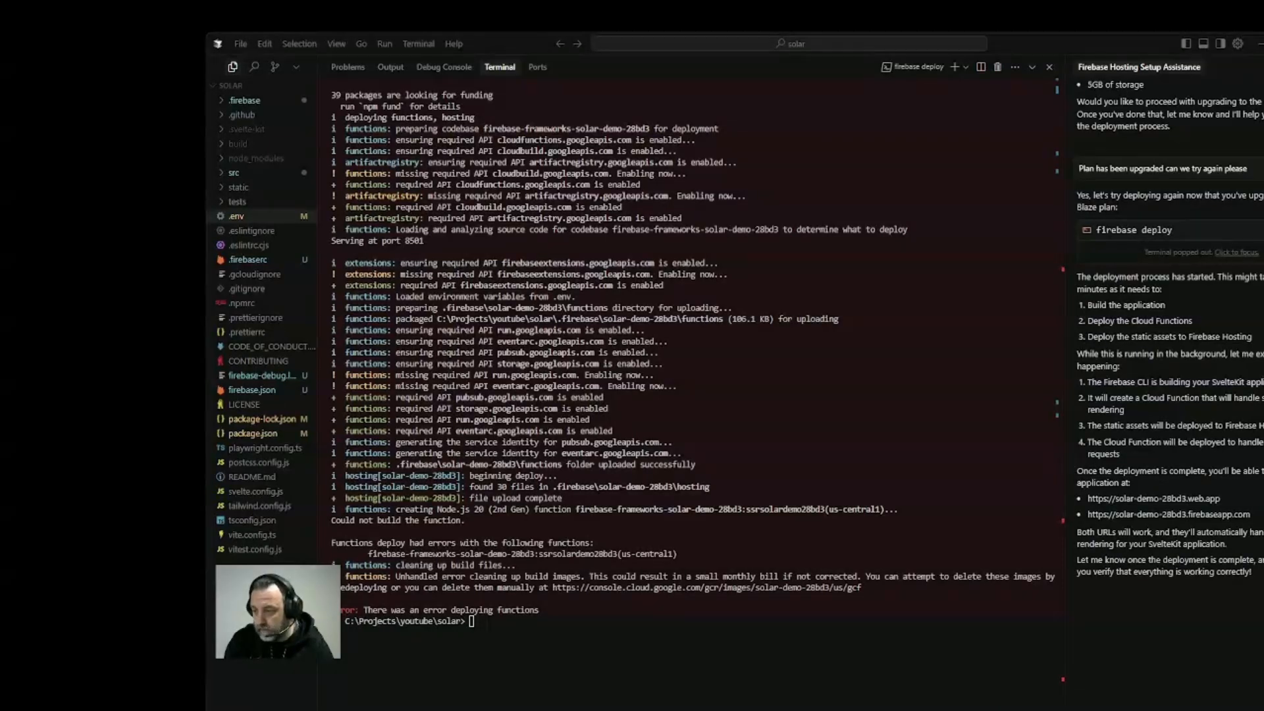
key("Return")
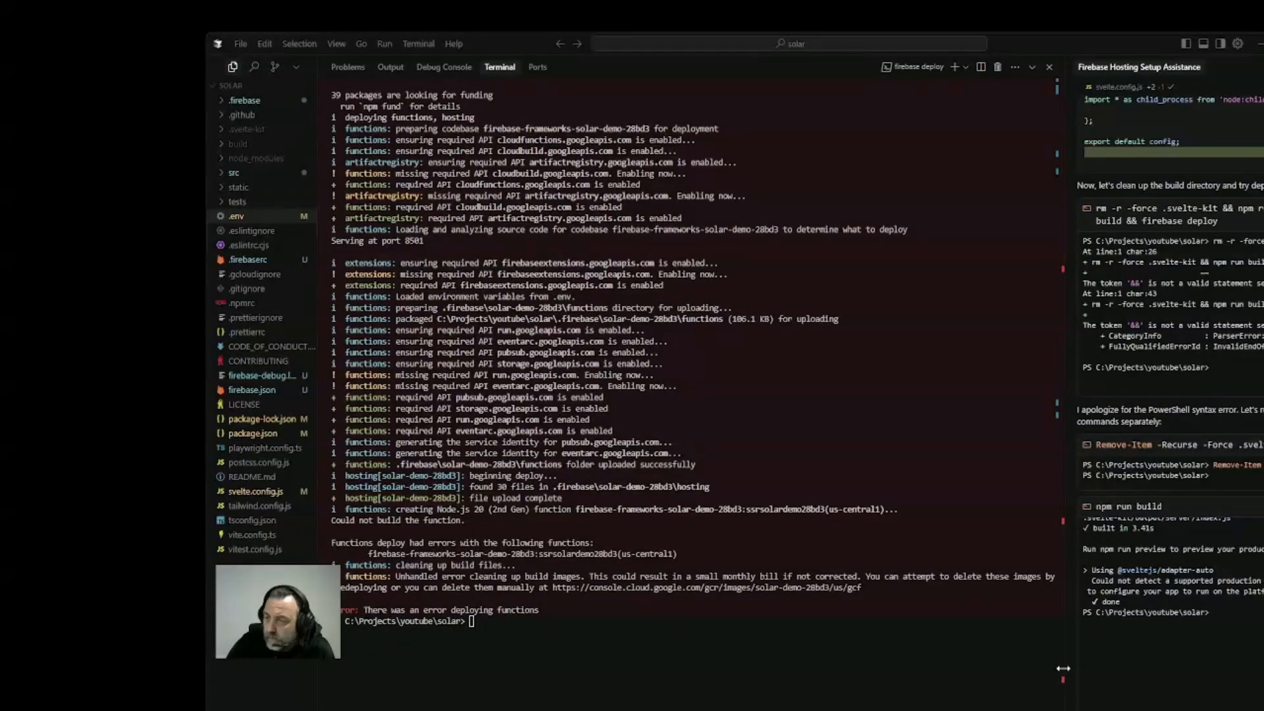
left_click_drag(1063, 668, 660, 668)
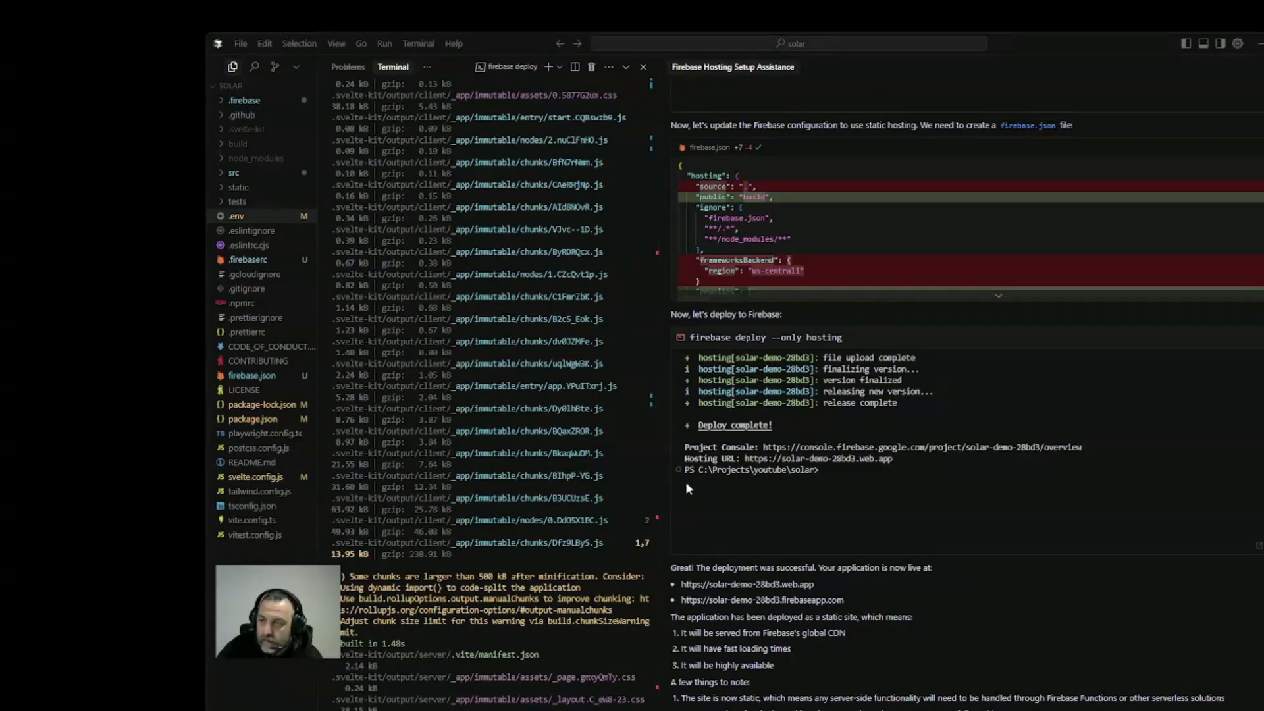
left_click_drag(819, 585, 685, 588)
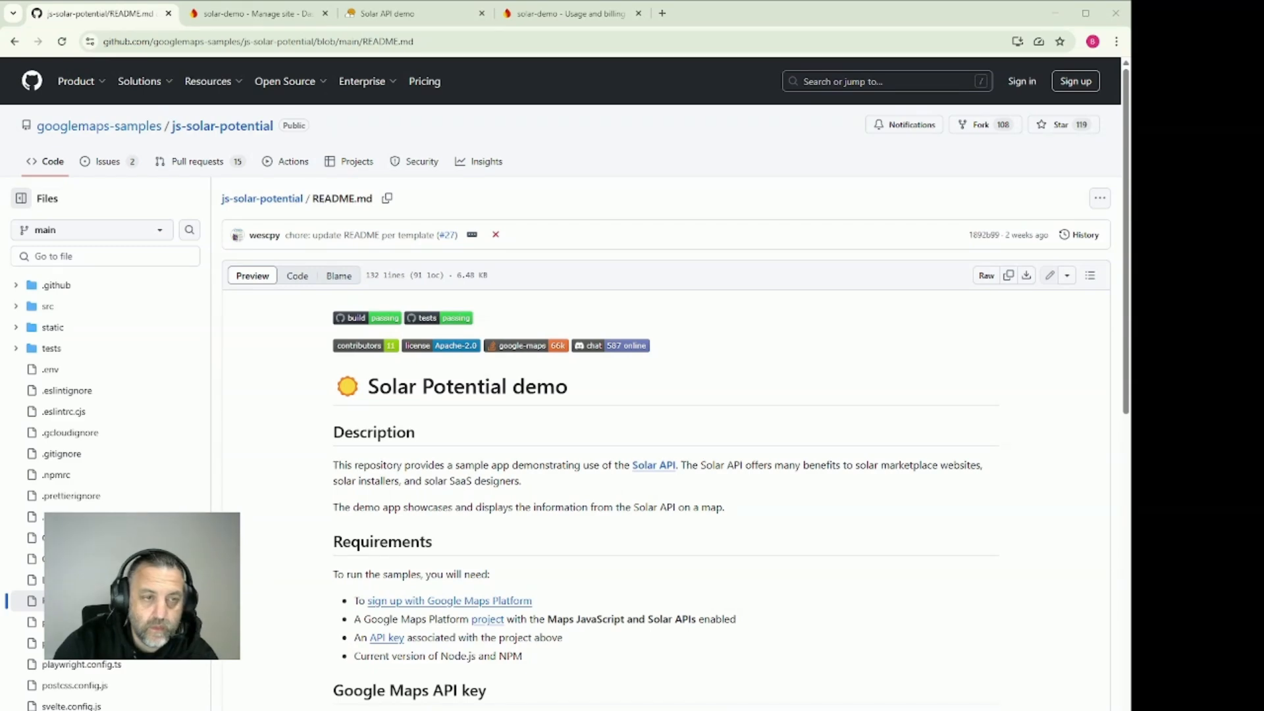
left_click(408, 14)
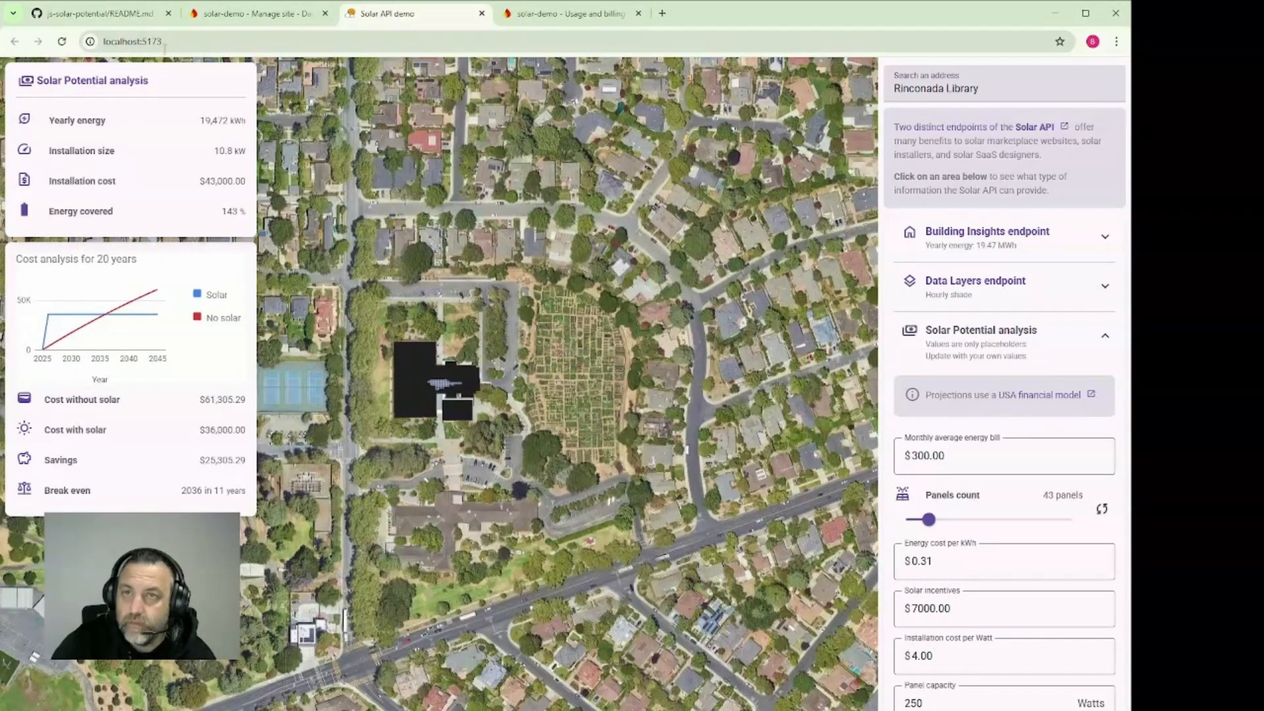
left_click(609, 15)
left_click(569, 37)
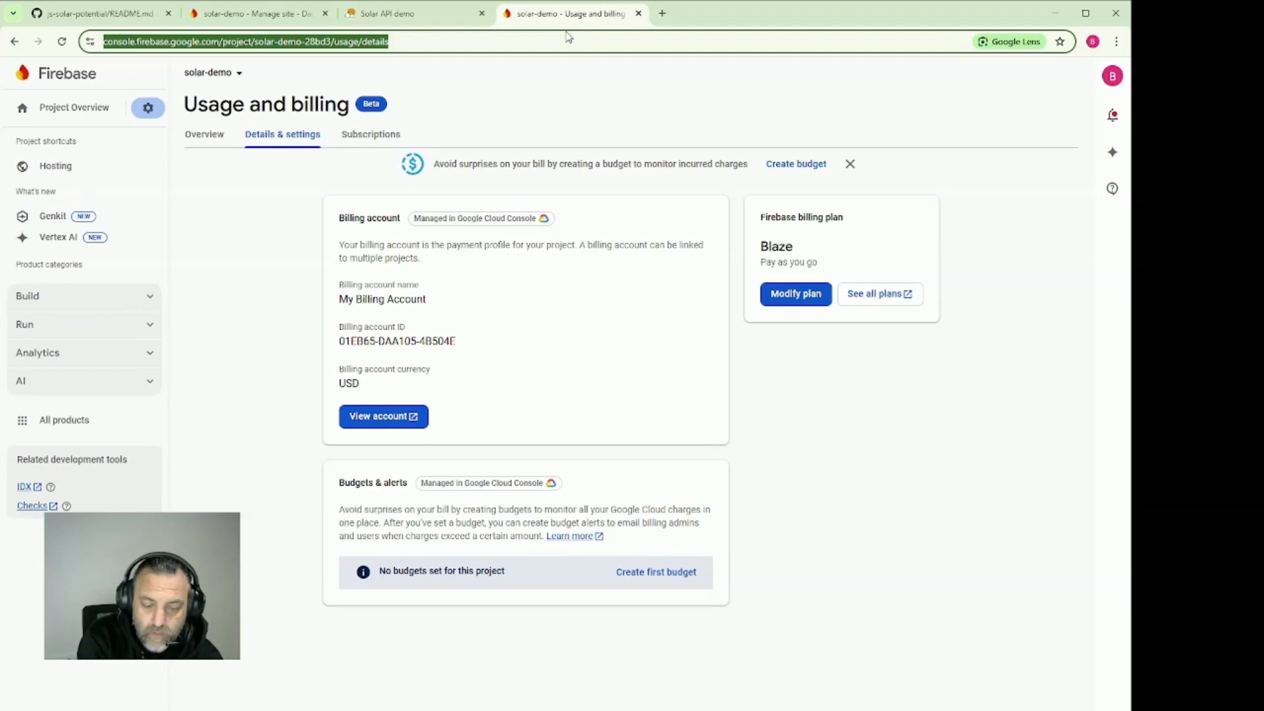
key("ctrl+v")
key("Return")
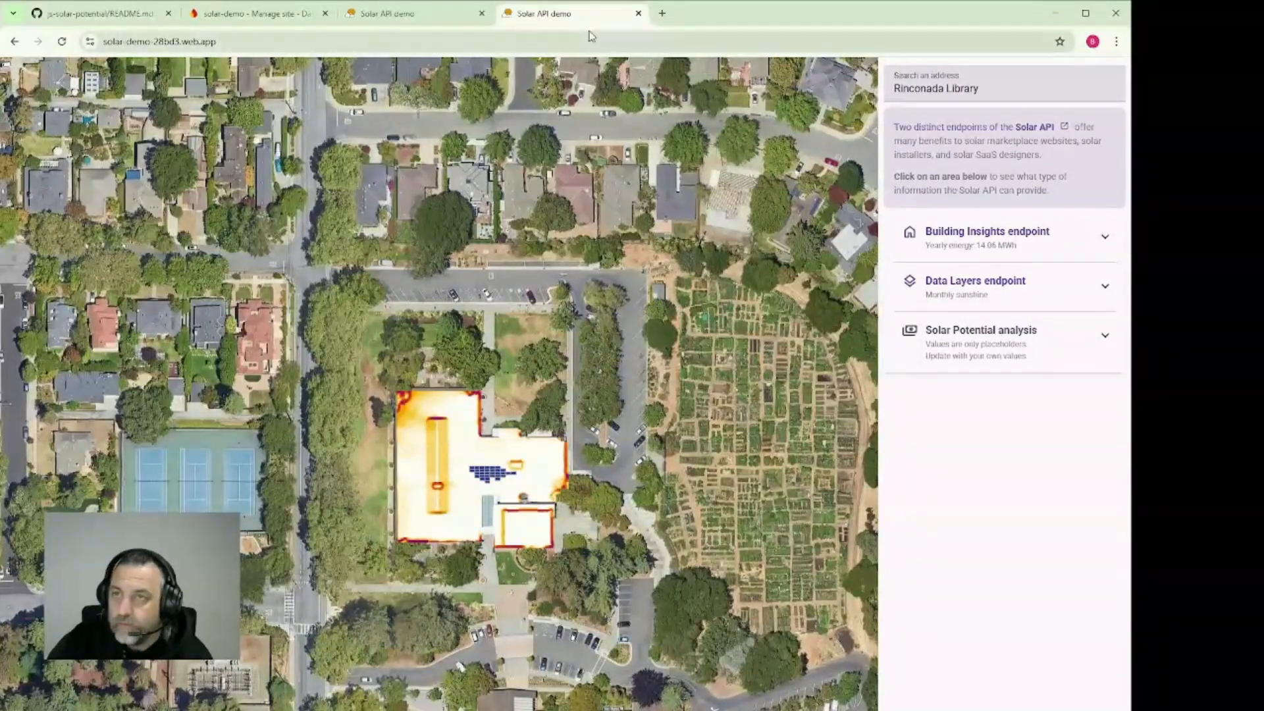
Switch to the js-solar-potential README on GitHub, go up to the repository's root and look through its file list
left_click(99, 13)
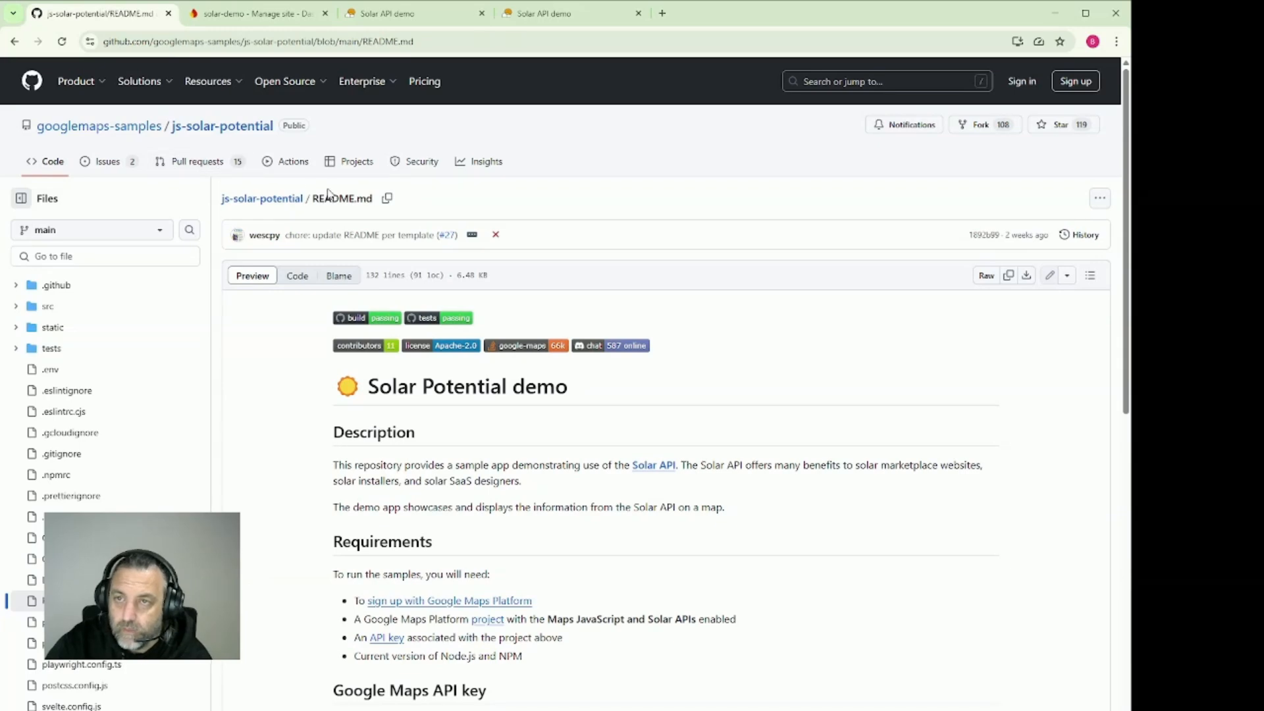
left_click(254, 199)
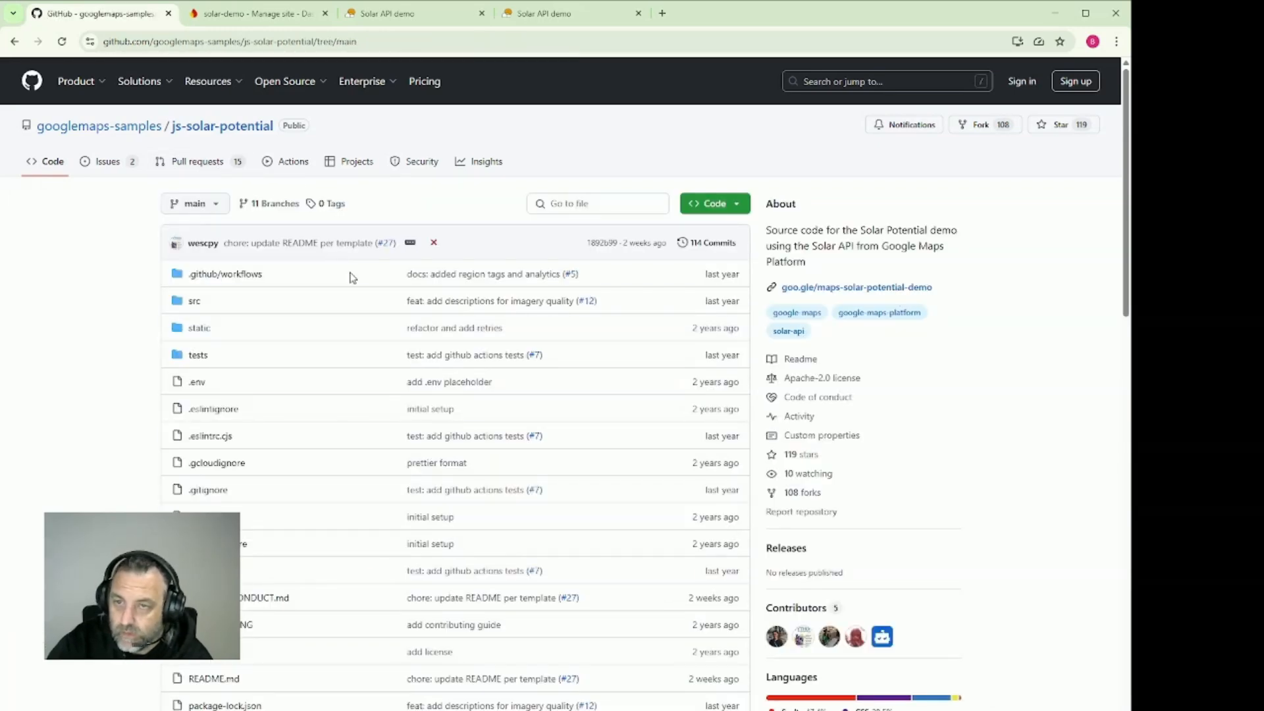
scroll(227, 415, "down", 5)
scroll(227, 415, "up", 5)
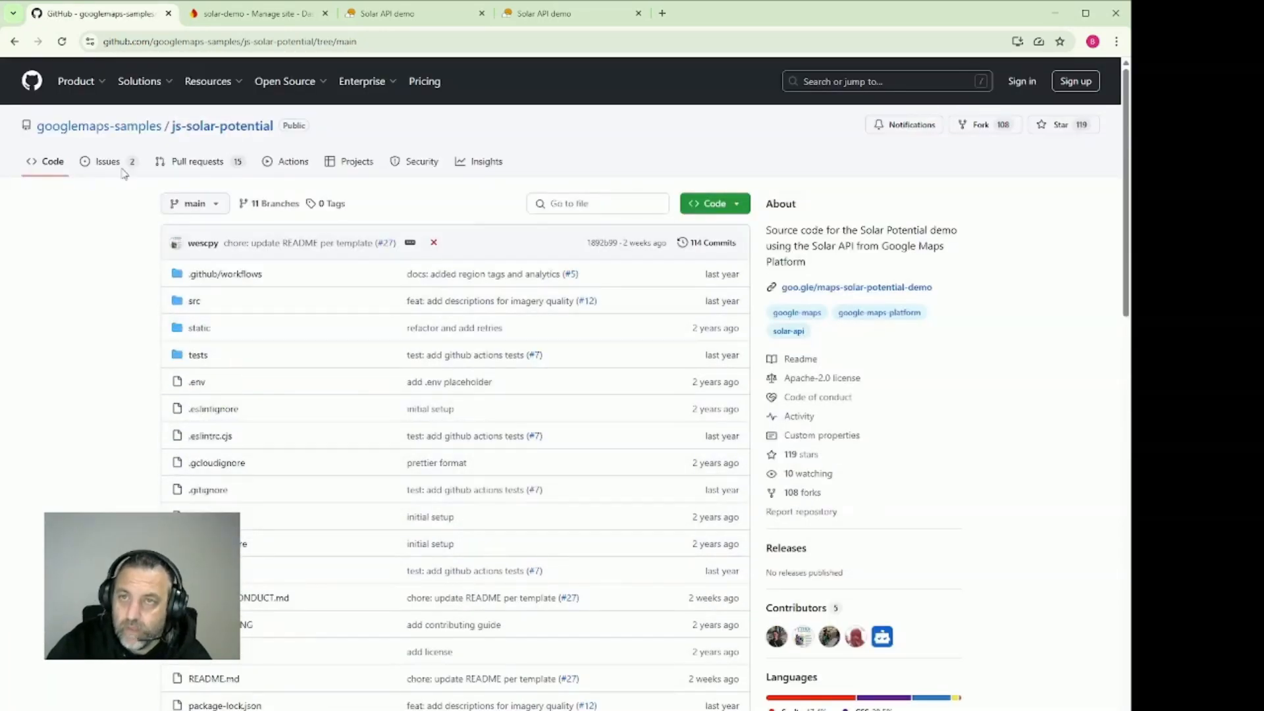
Reopen the solar-demo project from the Firebase project list, open its project settings and highlight the solar-calculator web app's firebaseConfig values
left_click(233, 14)
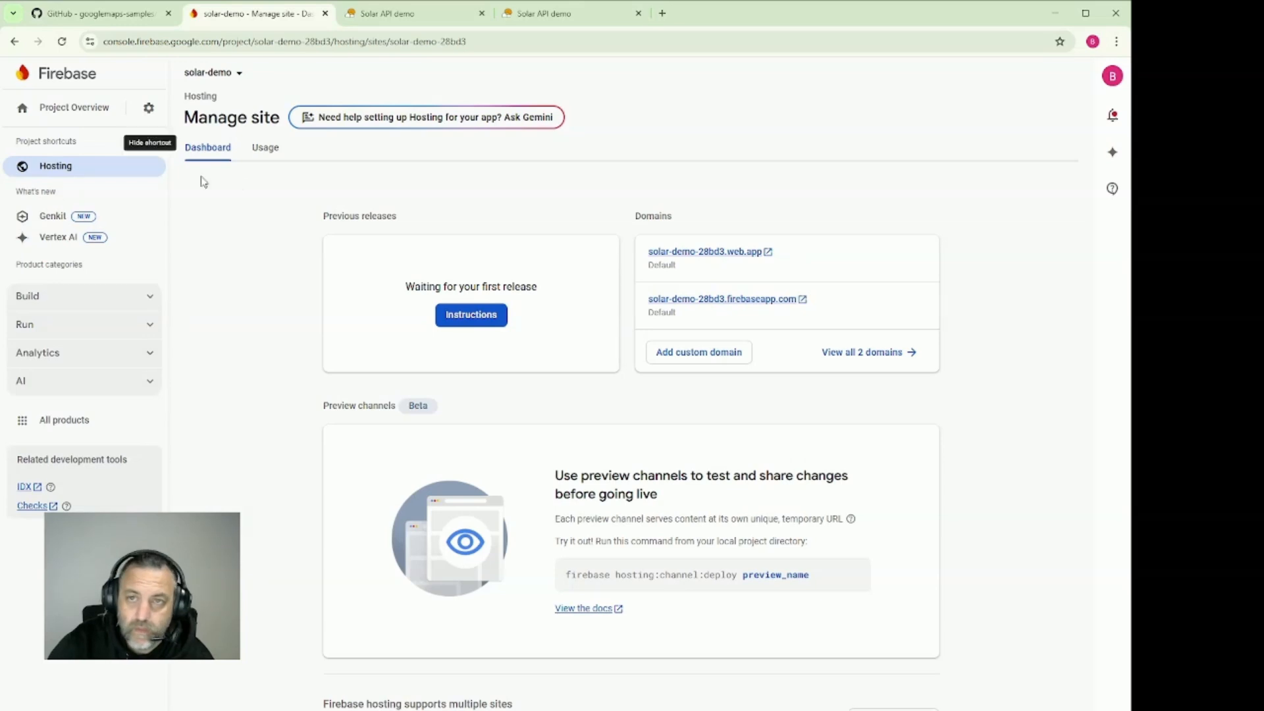
left_click(75, 76)
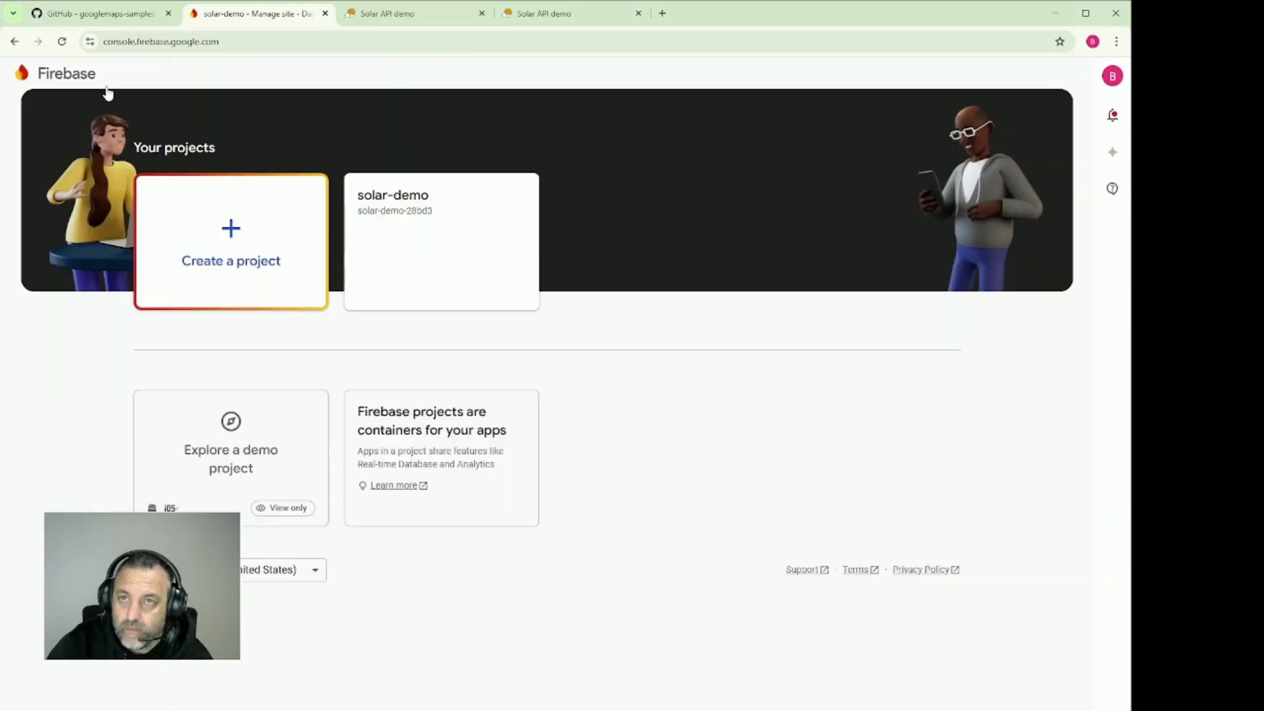
left_click(420, 232)
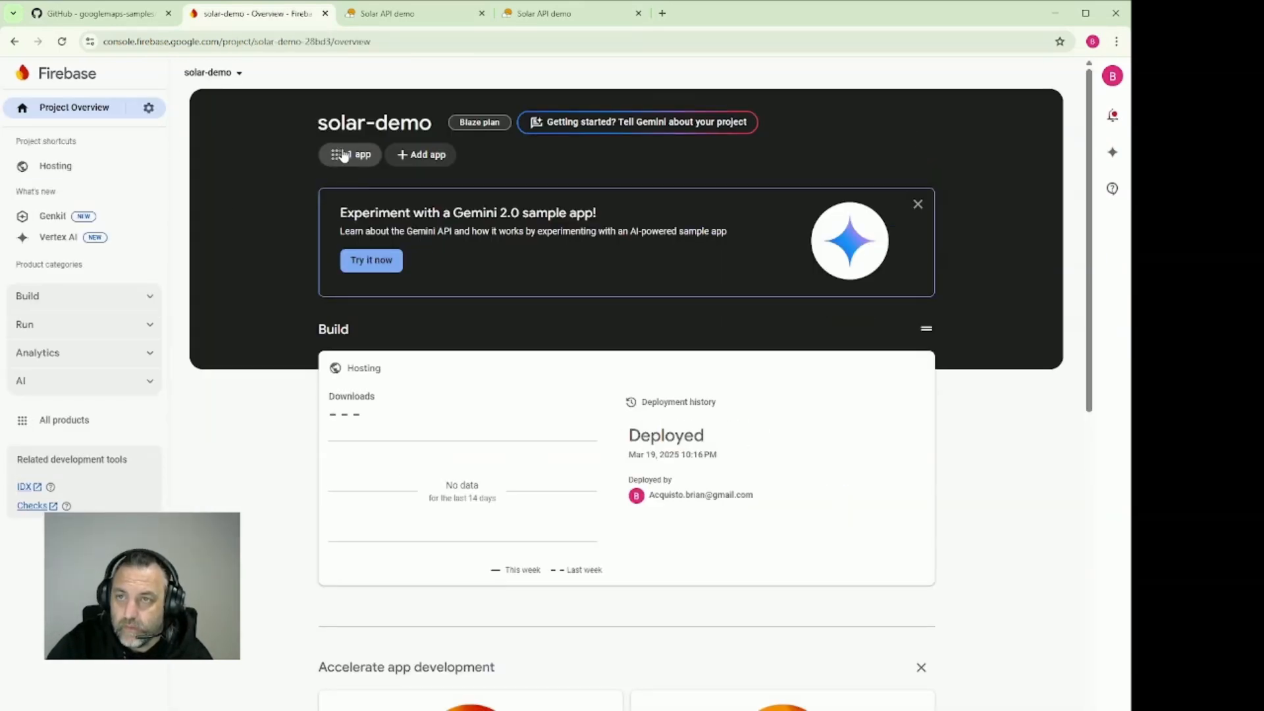
left_click(148, 107)
left_click(188, 115)
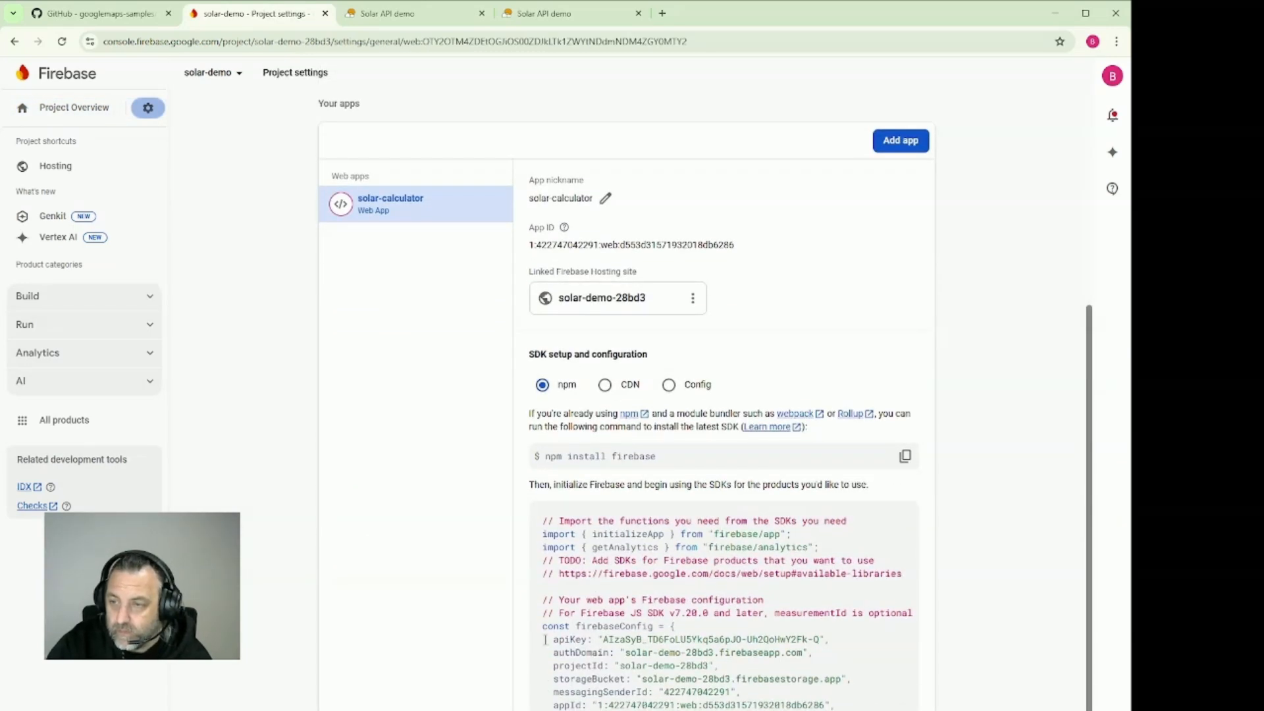
left_click_drag(545, 640, 835, 705)
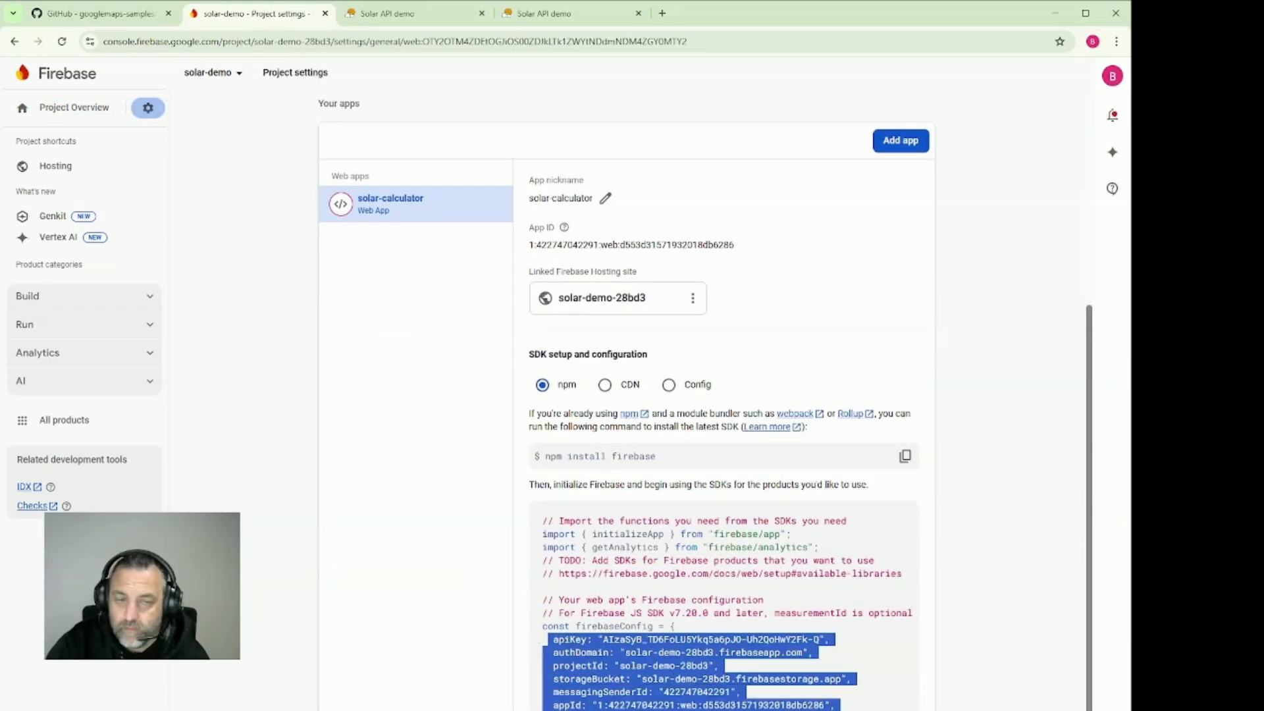